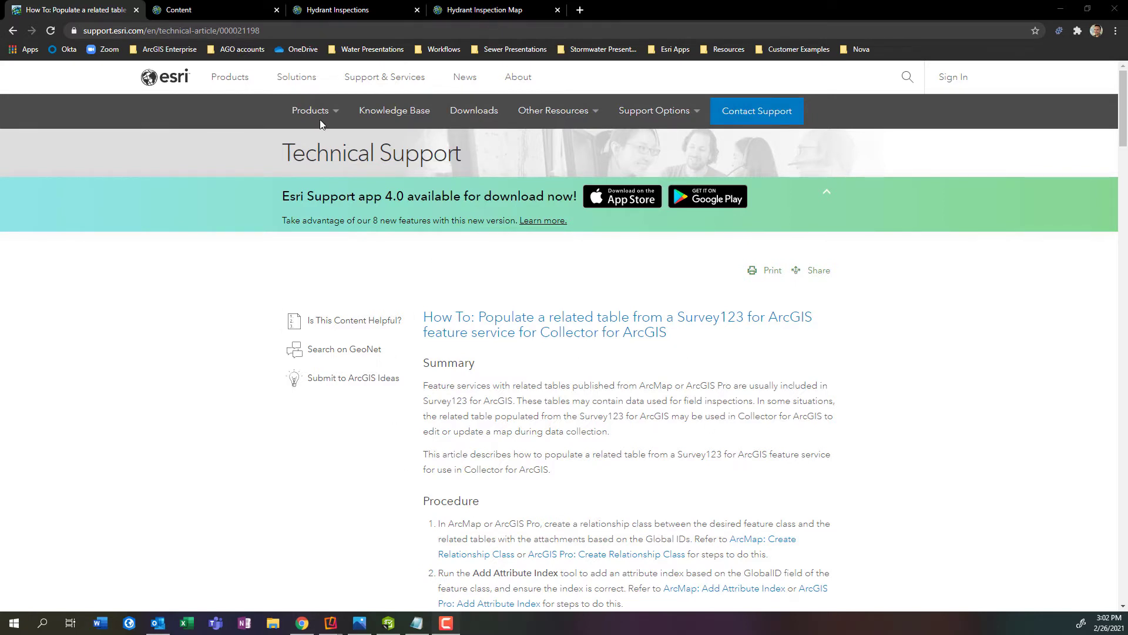
From the Hydrant Inspections layer item in ArcGIS Online, open the HydrantInspections table's overview page.
click(312, 30)
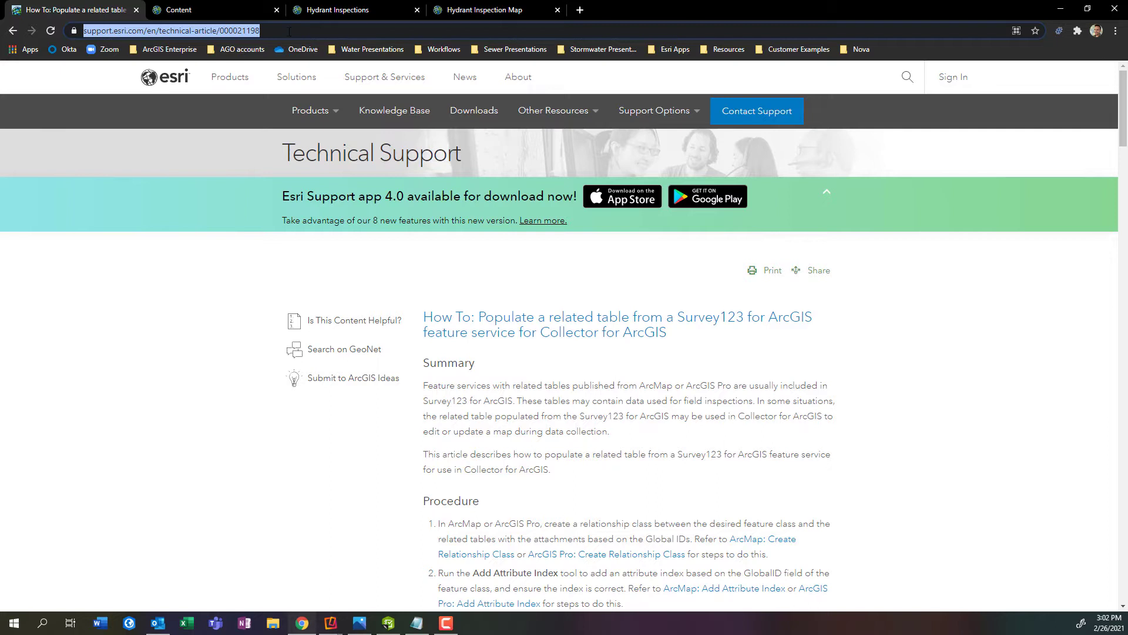
click(532, 406)
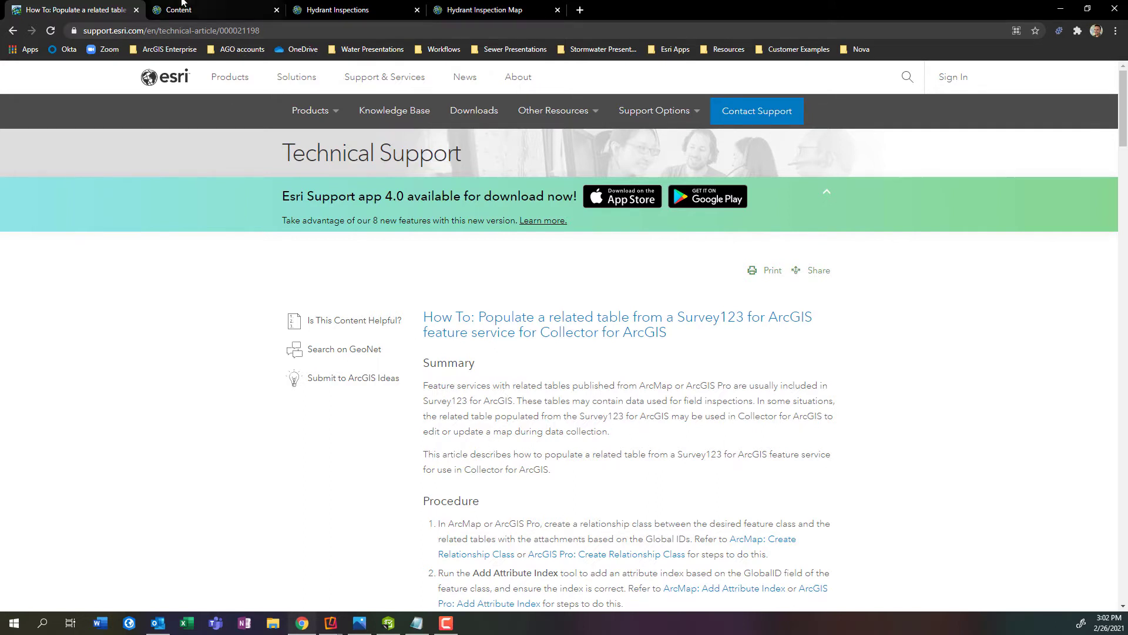
click(182, 6)
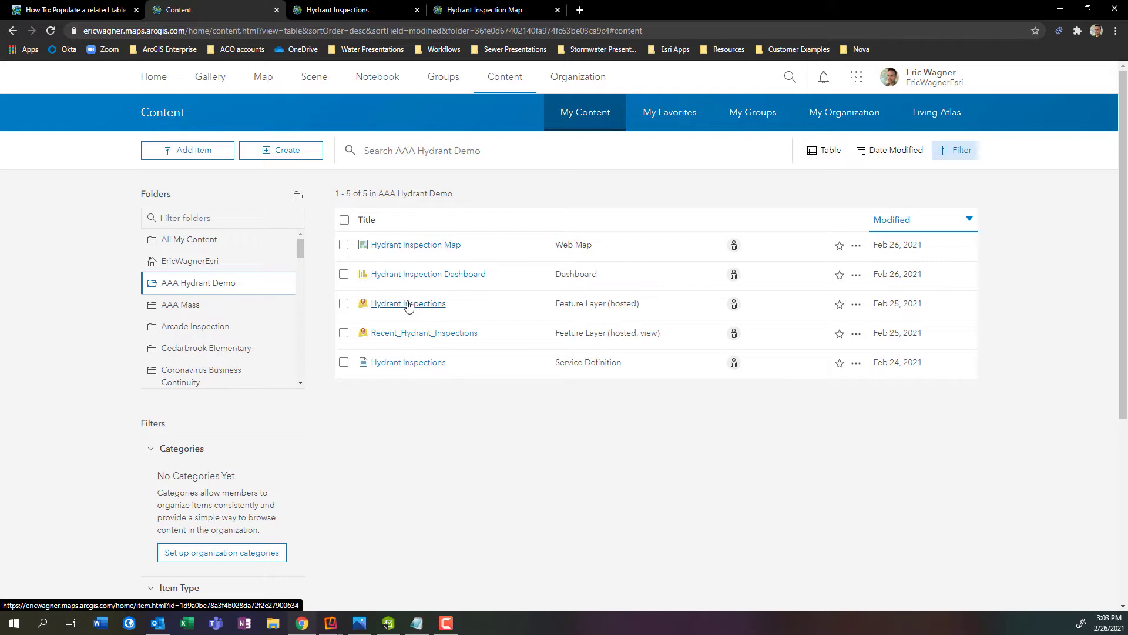
click(329, 10)
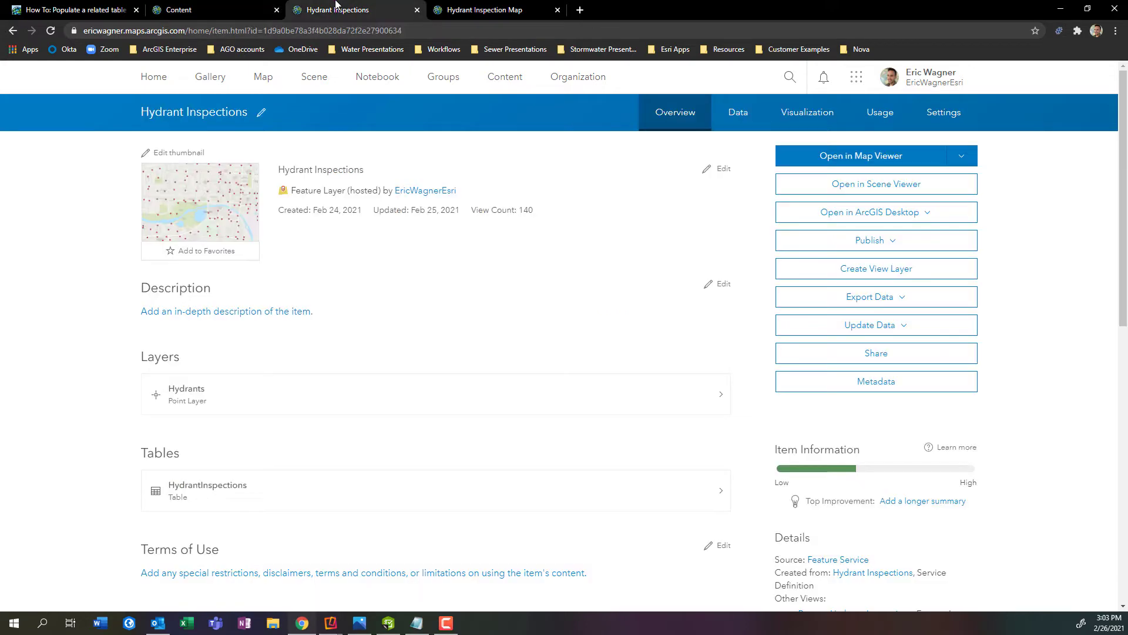
click(448, 496)
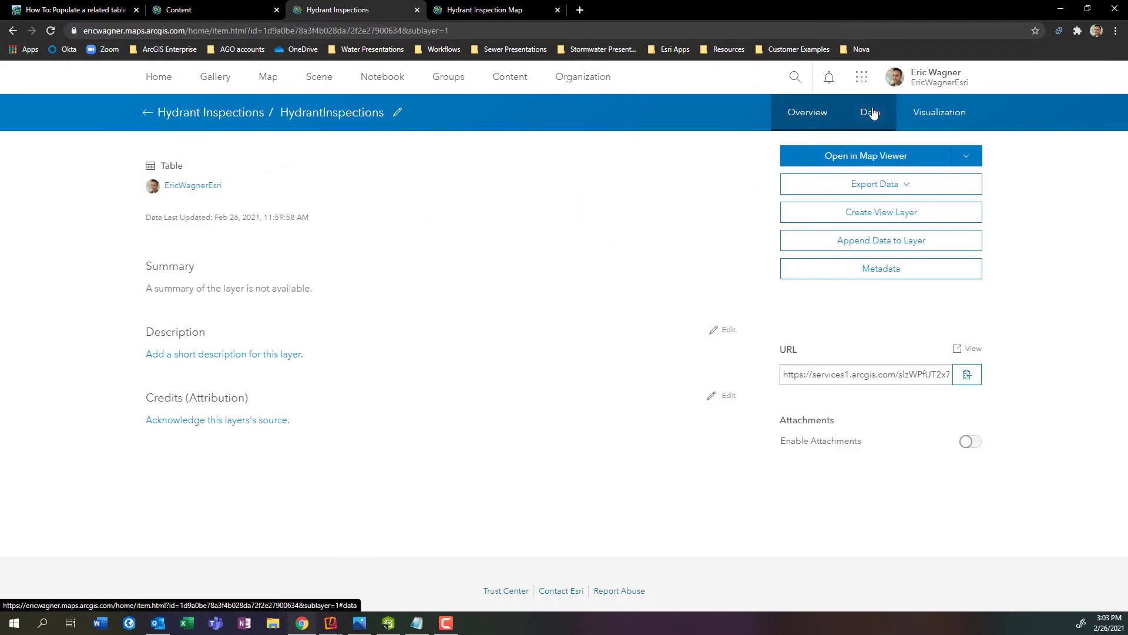
View the HydrantInspections table's records on the Data tab, then bring up Survey123 Connect.
click(872, 113)
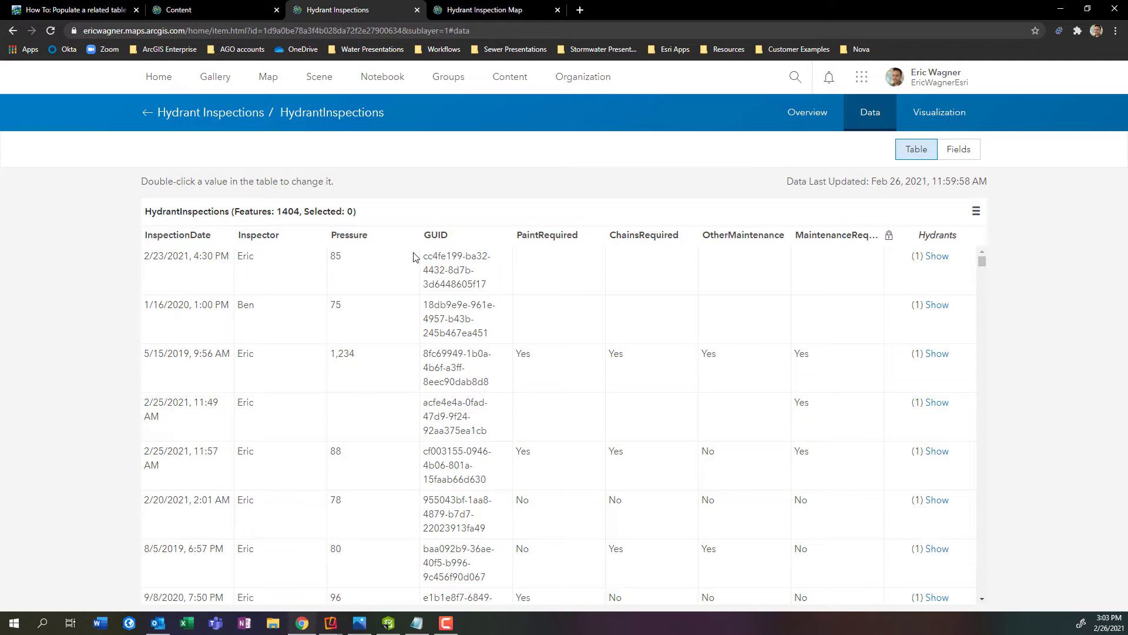
click(392, 624)
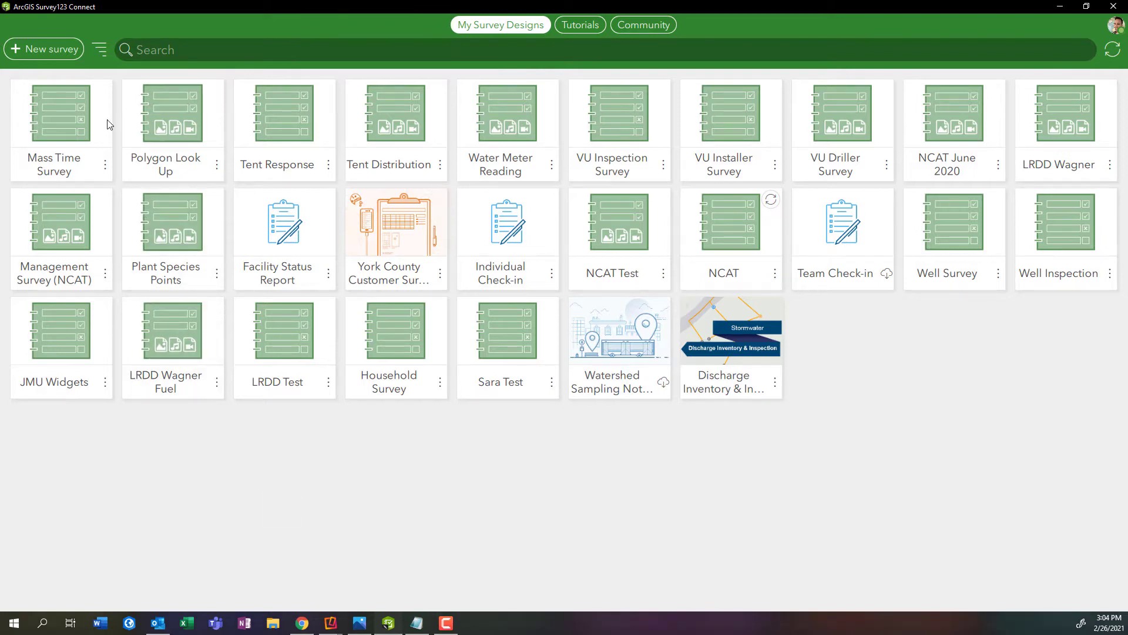
Start a new survey and title it 'Hydrant inspection'.
click(50, 50)
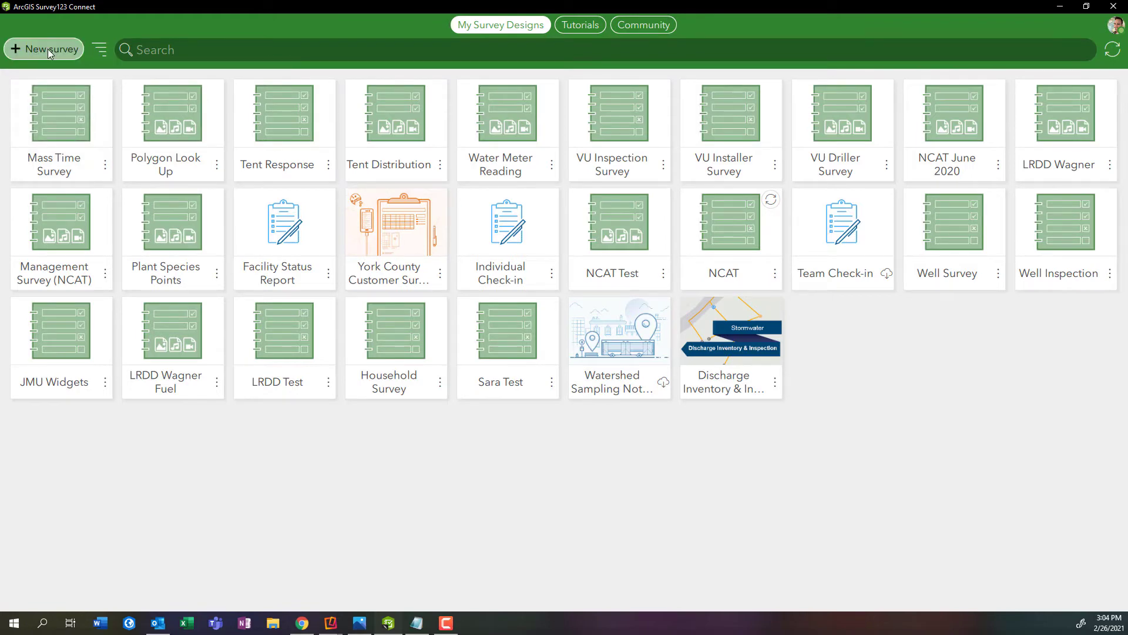
drag(379, 166, 315, 171)
text(Hy)
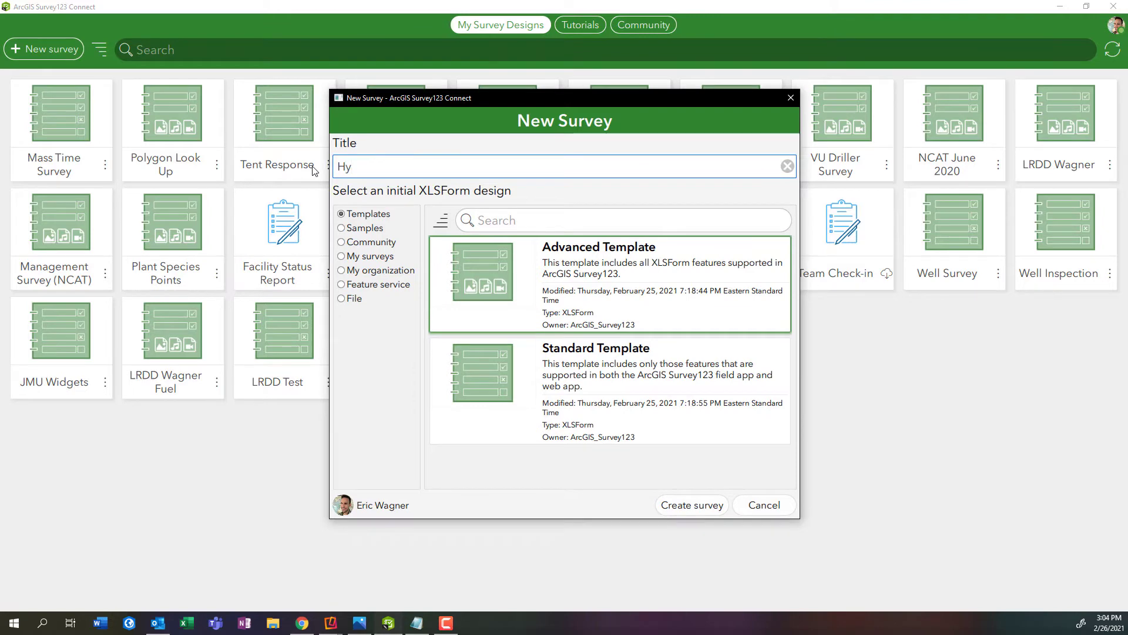
text(drant insp)
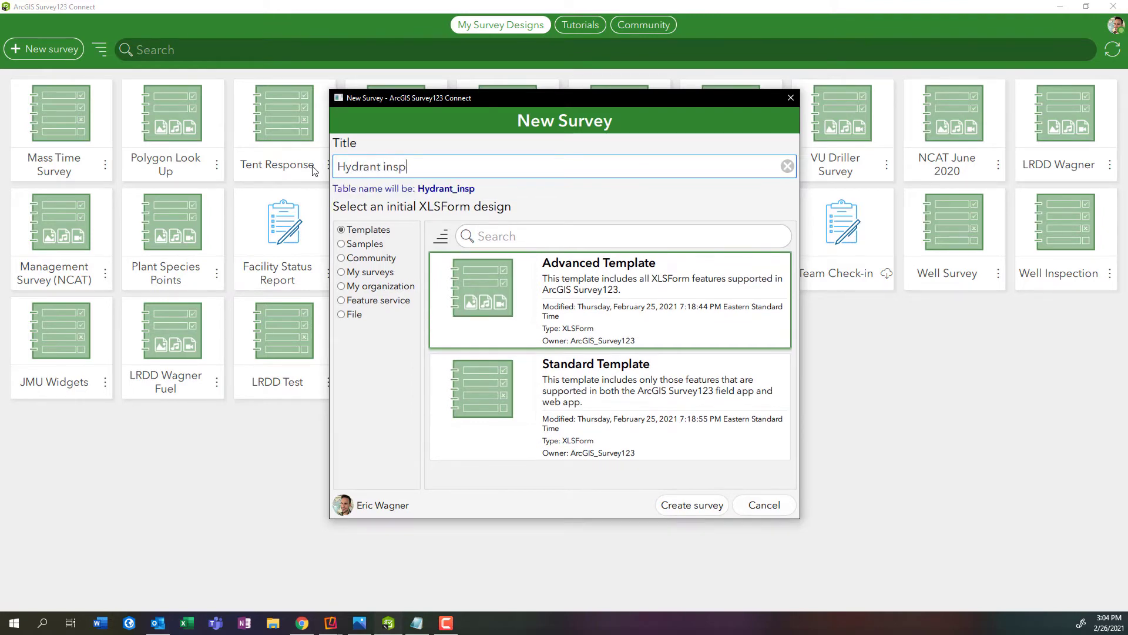
text(ection)
Base the survey on the Hydrant Inspections feature service, found by searching 'hydrant', and create it.
click(342, 300)
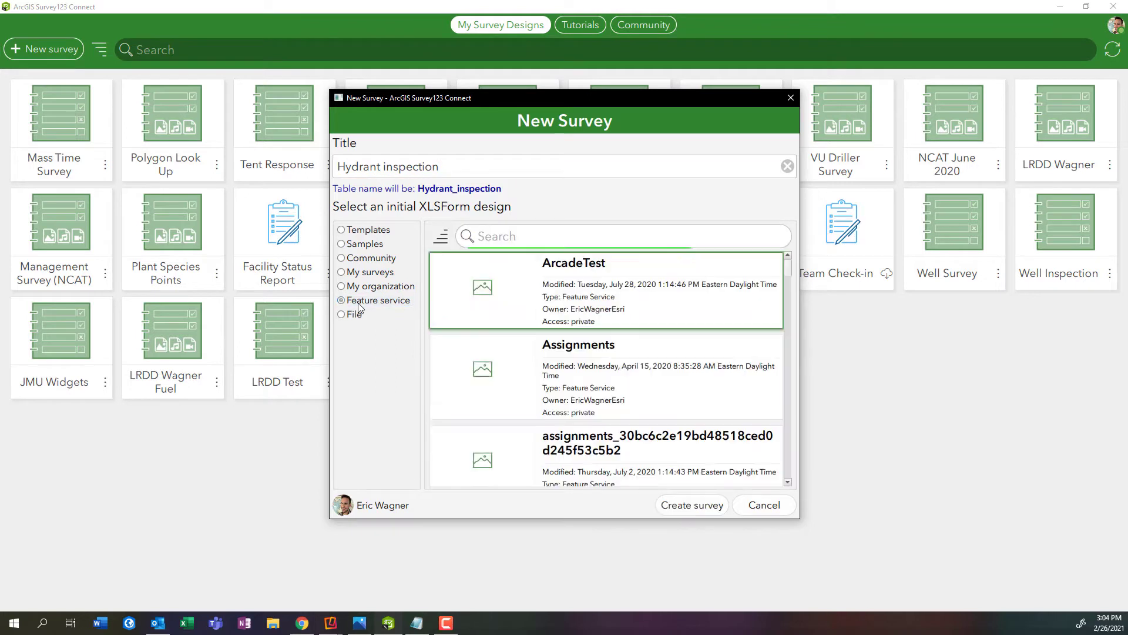
click(509, 237)
text(hydr)
text(ant)
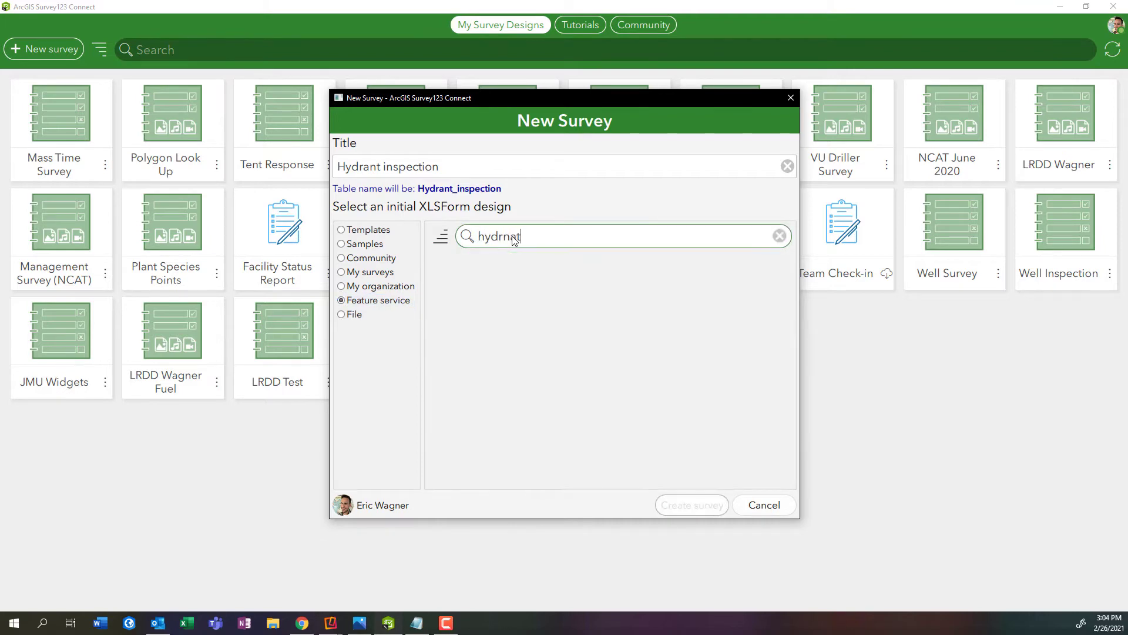
key(BackSpace)
key(BackSpace)
key(BackSpace)
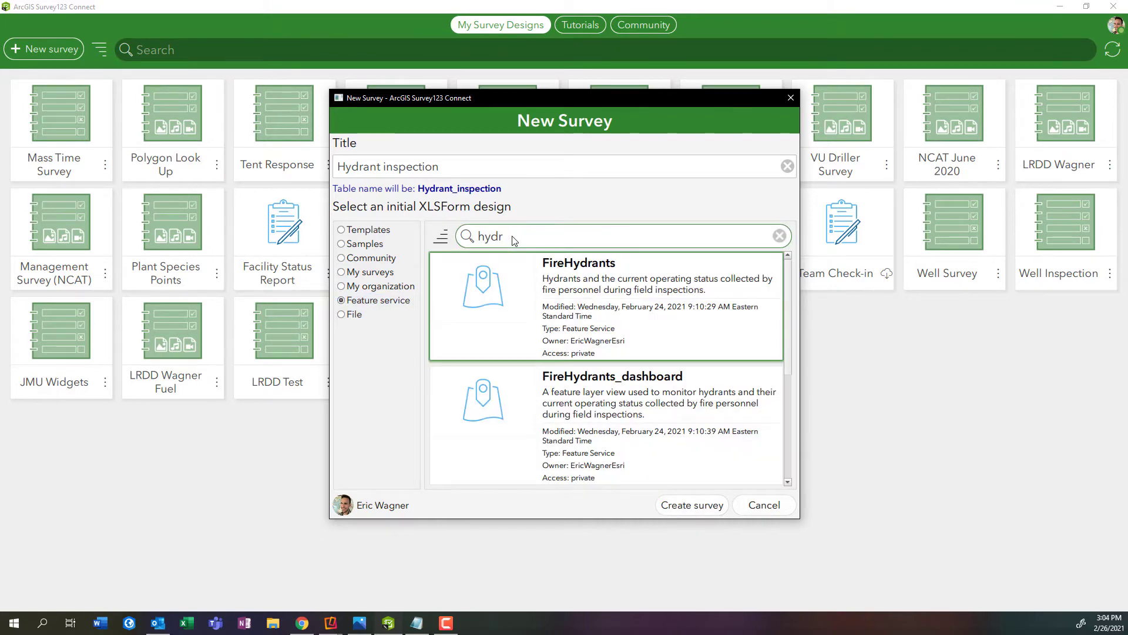
text(ant)
scroll(579, 274, down, 1)
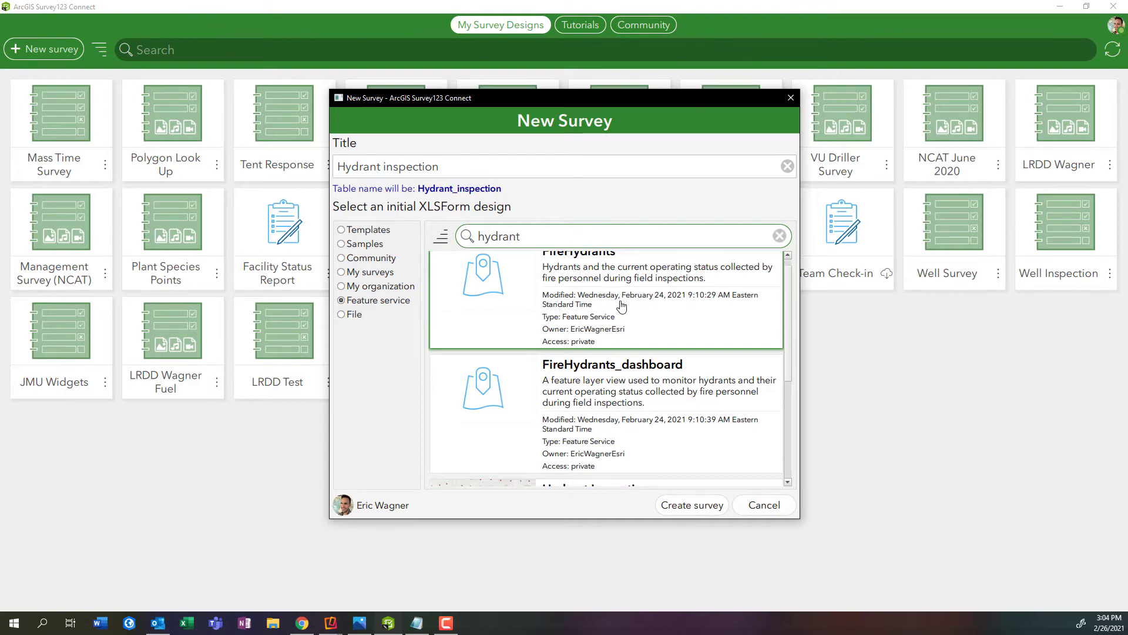
scroll(630, 306, down, 6)
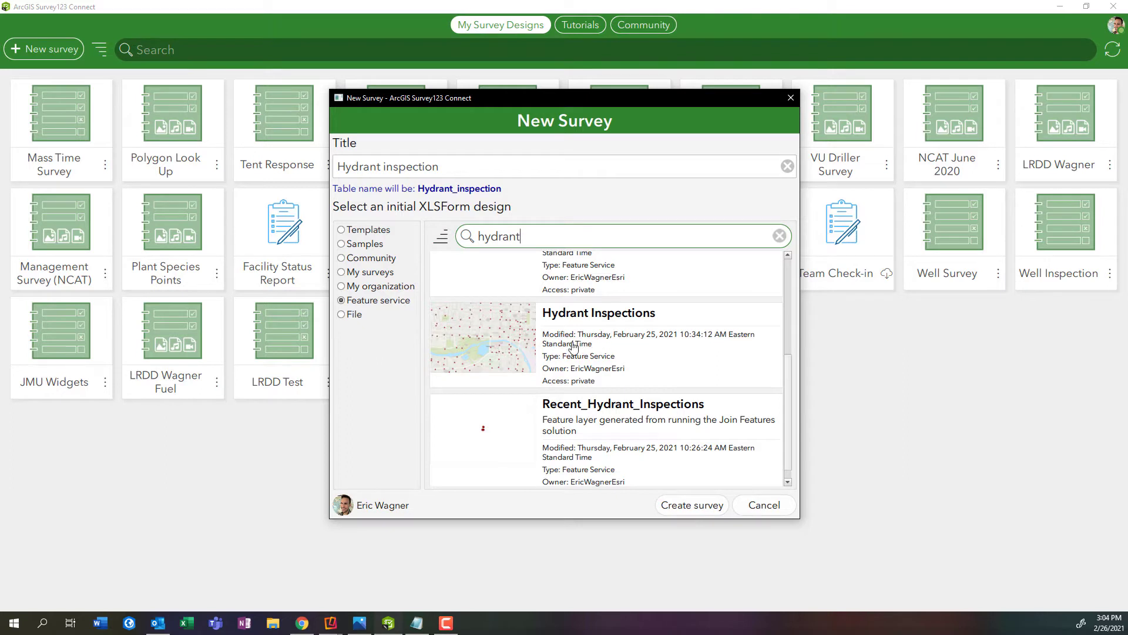
click(511, 343)
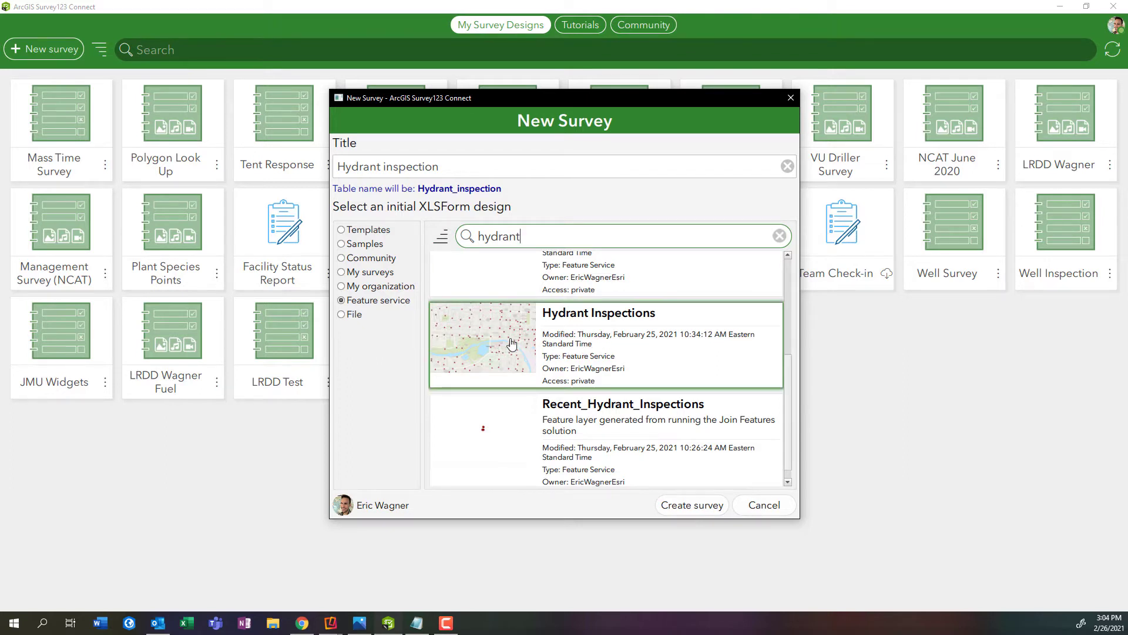
click(685, 507)
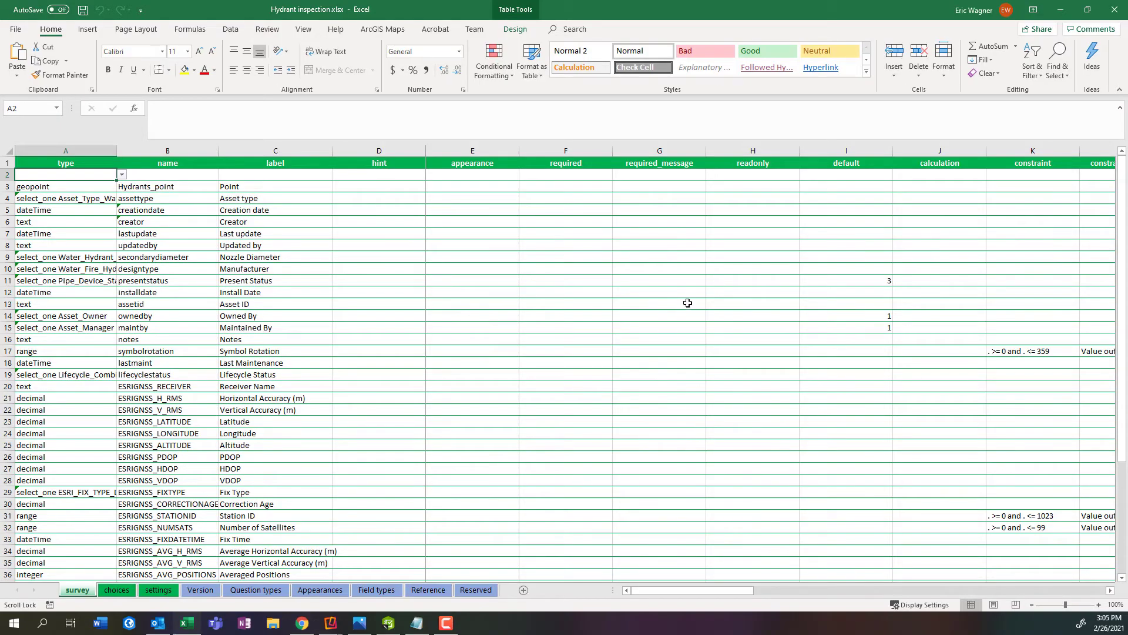
click(1060, 10)
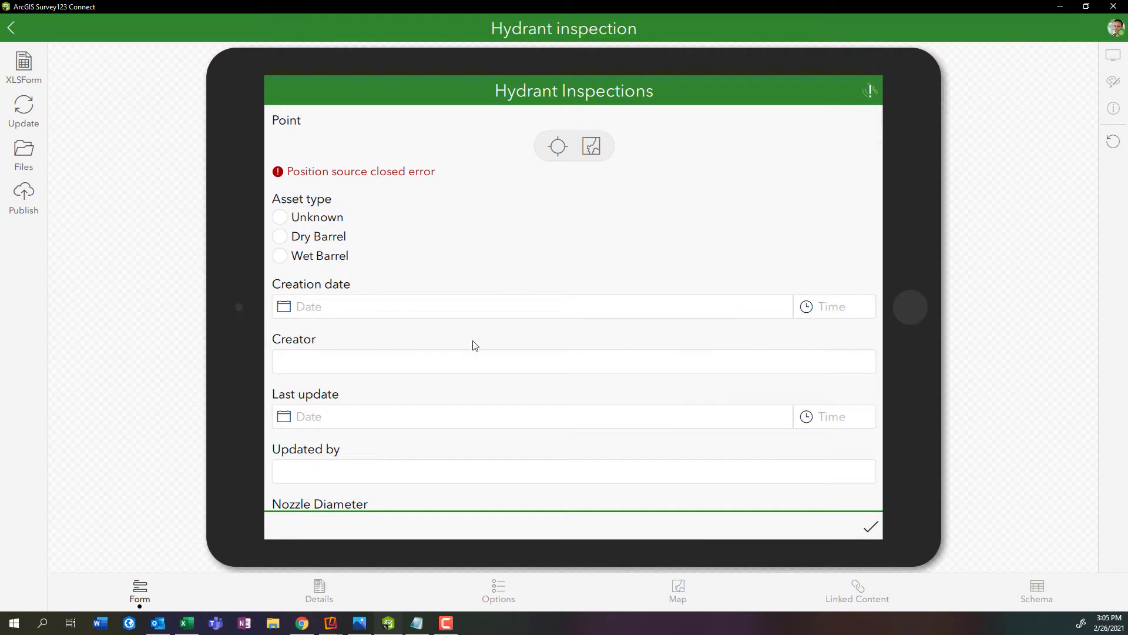
scroll(520, 196, down, 10)
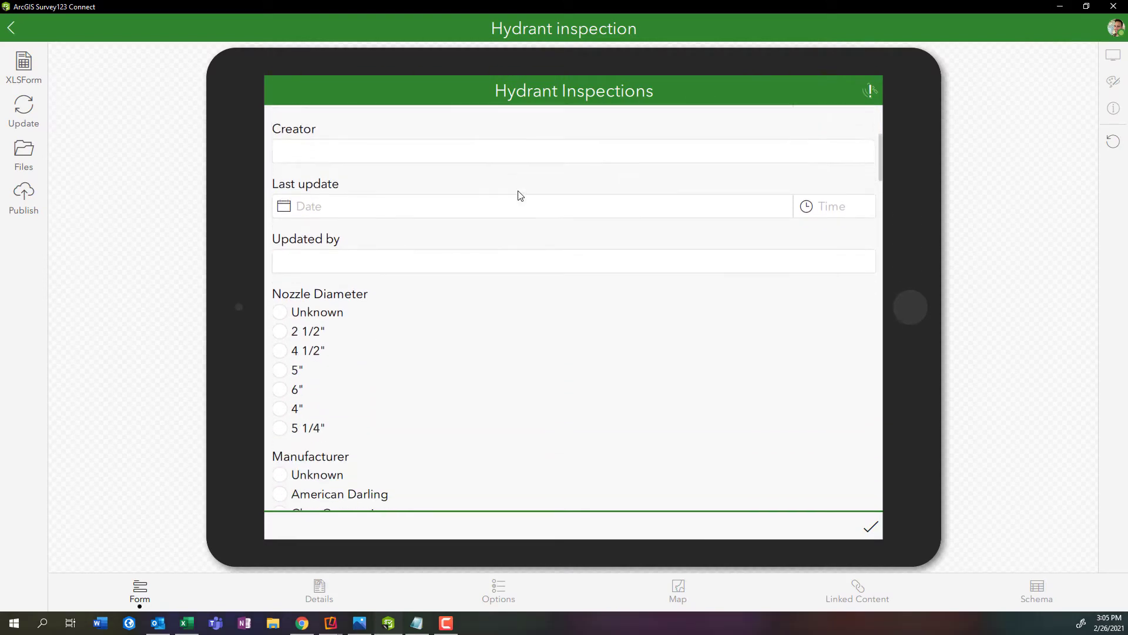
scroll(520, 197, down, 10)
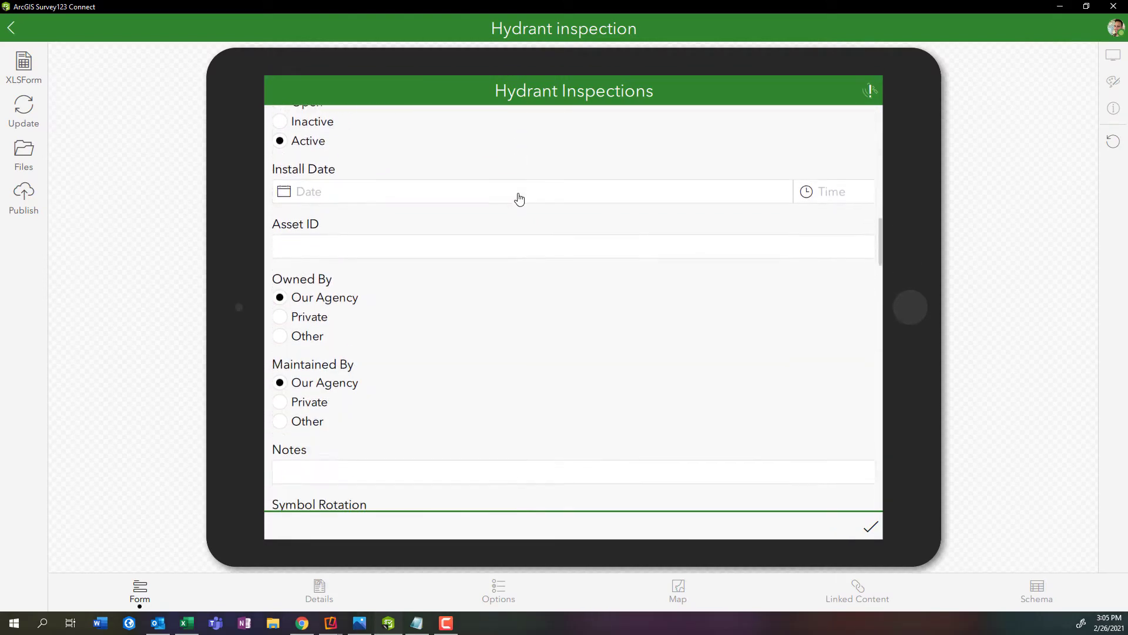
scroll(520, 198, down, 10)
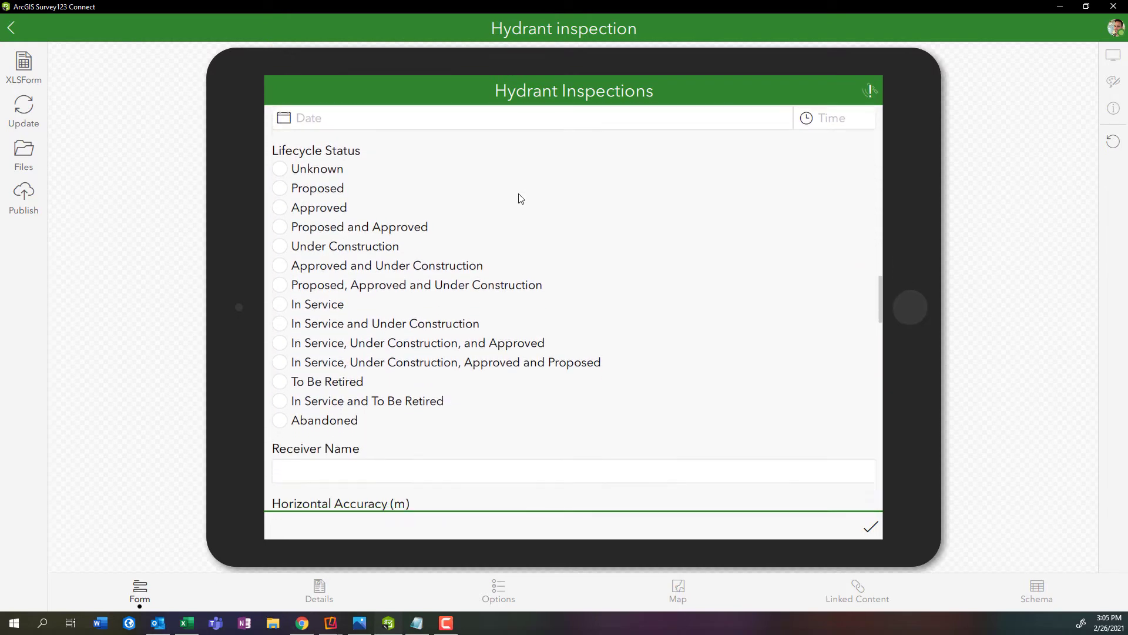
scroll(520, 198, down, 10)
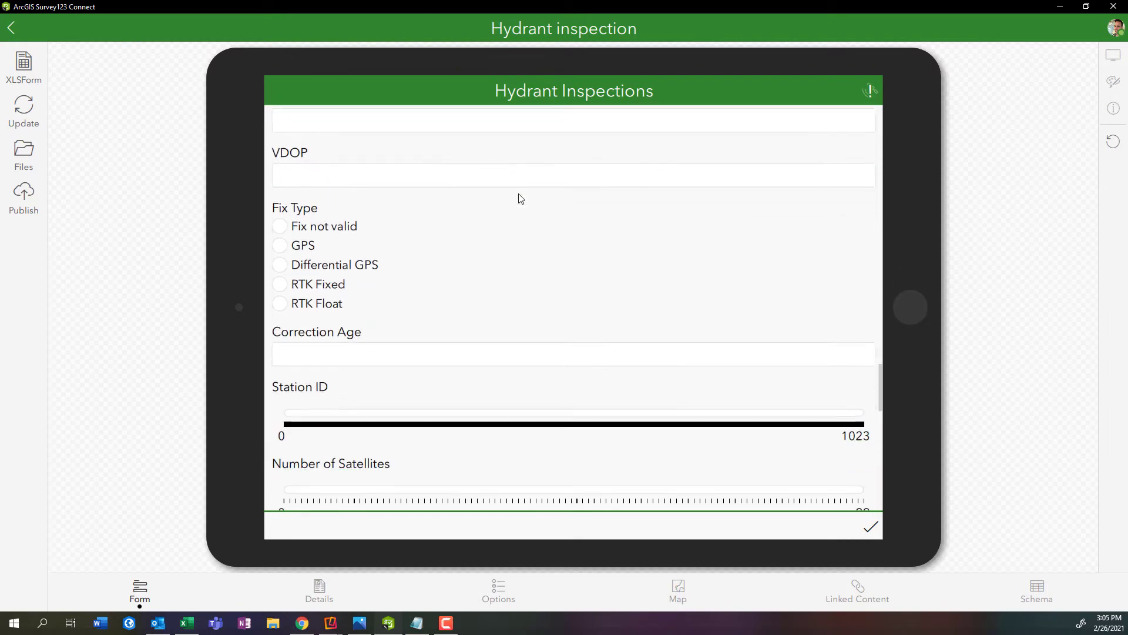
scroll(520, 198, down, 5)
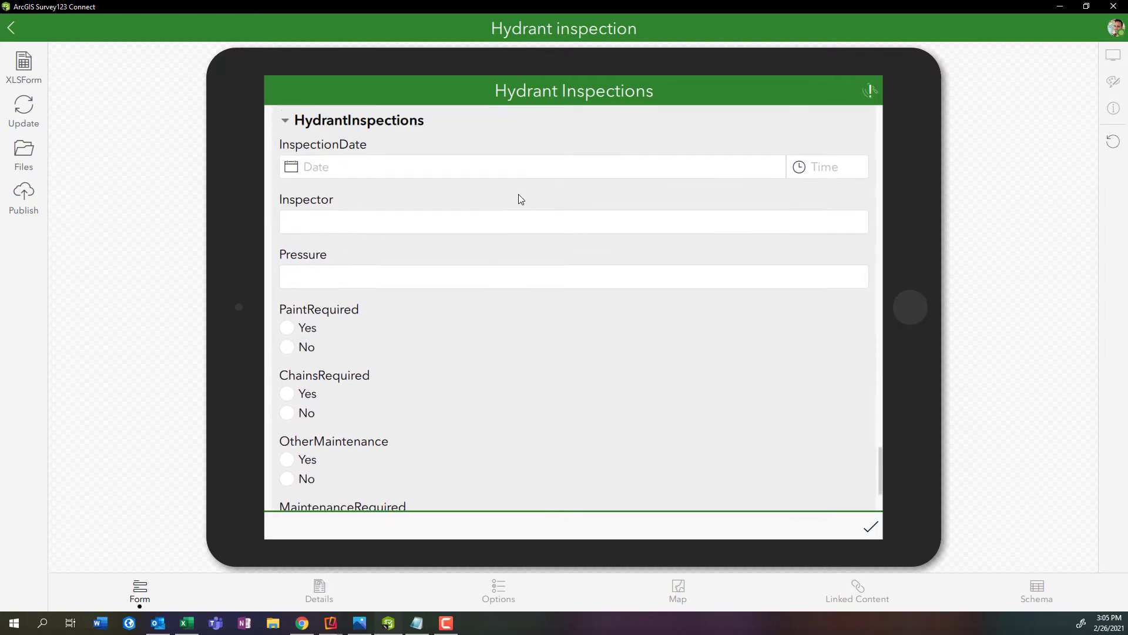
scroll(454, 244, down, 4)
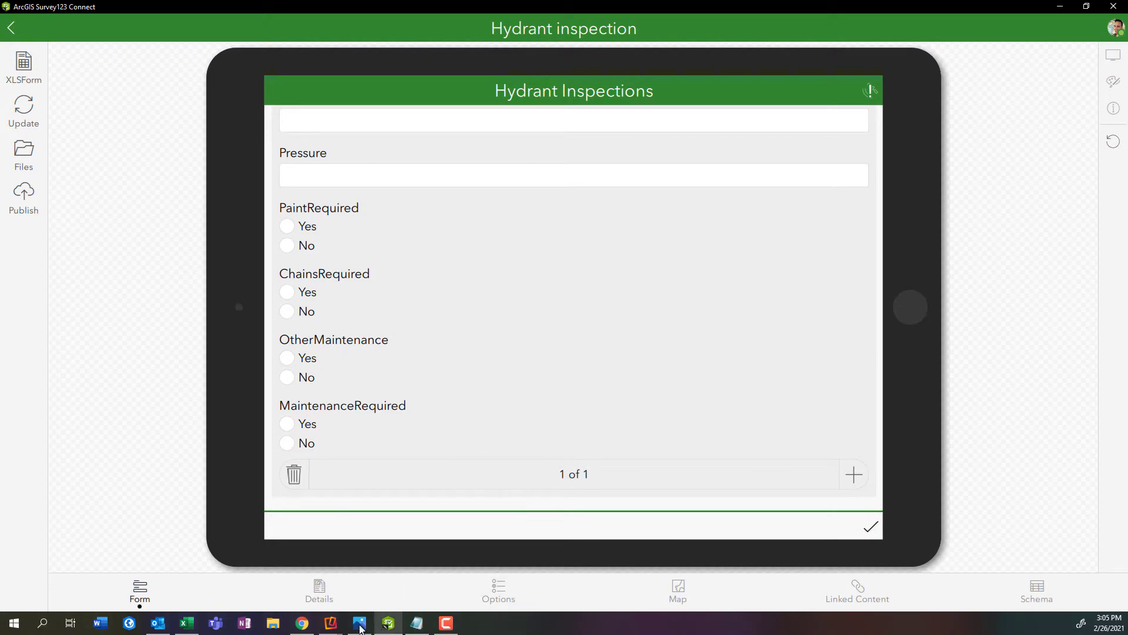
In the XLSForm survey sheet, select all rows above the HydrantInspections inspection questions.
click(186, 624)
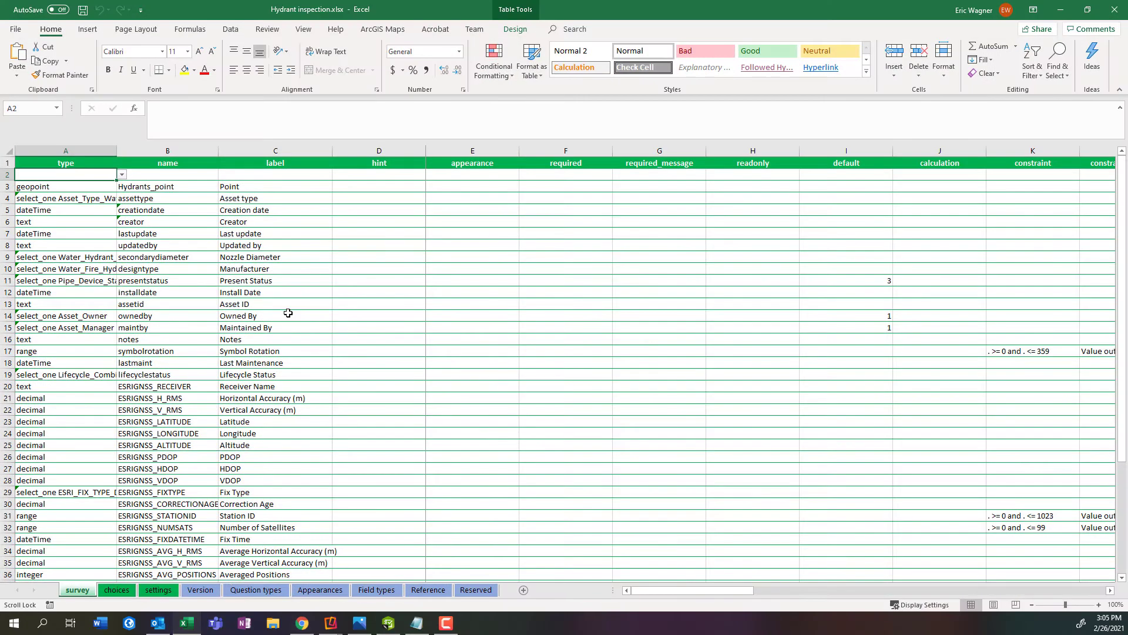
scroll(284, 276, down, 1)
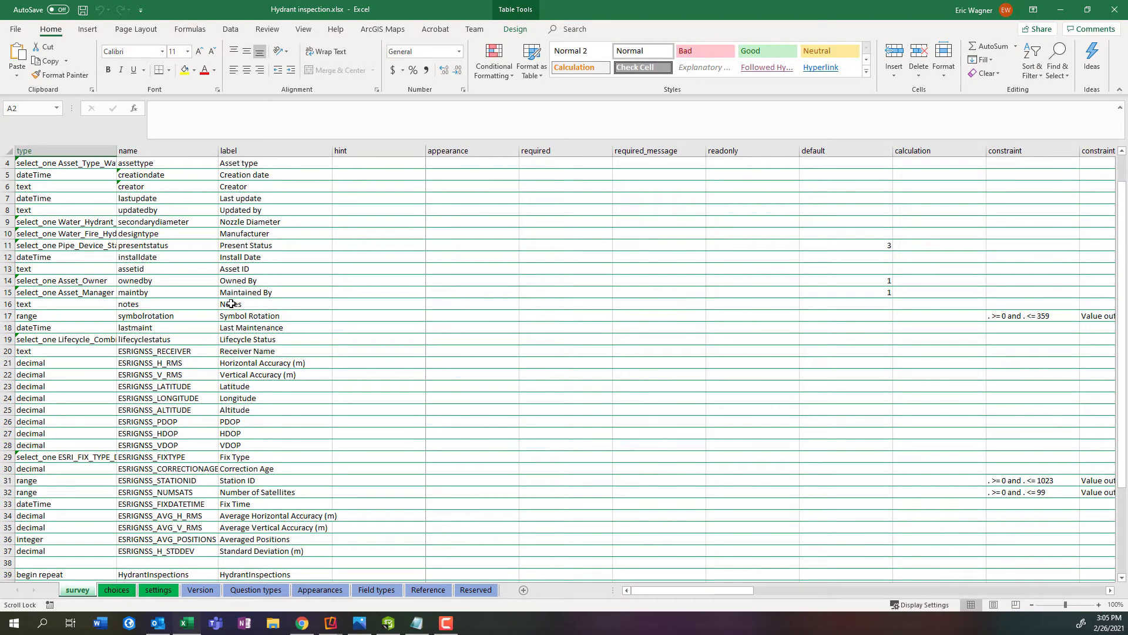
click(8, 222)
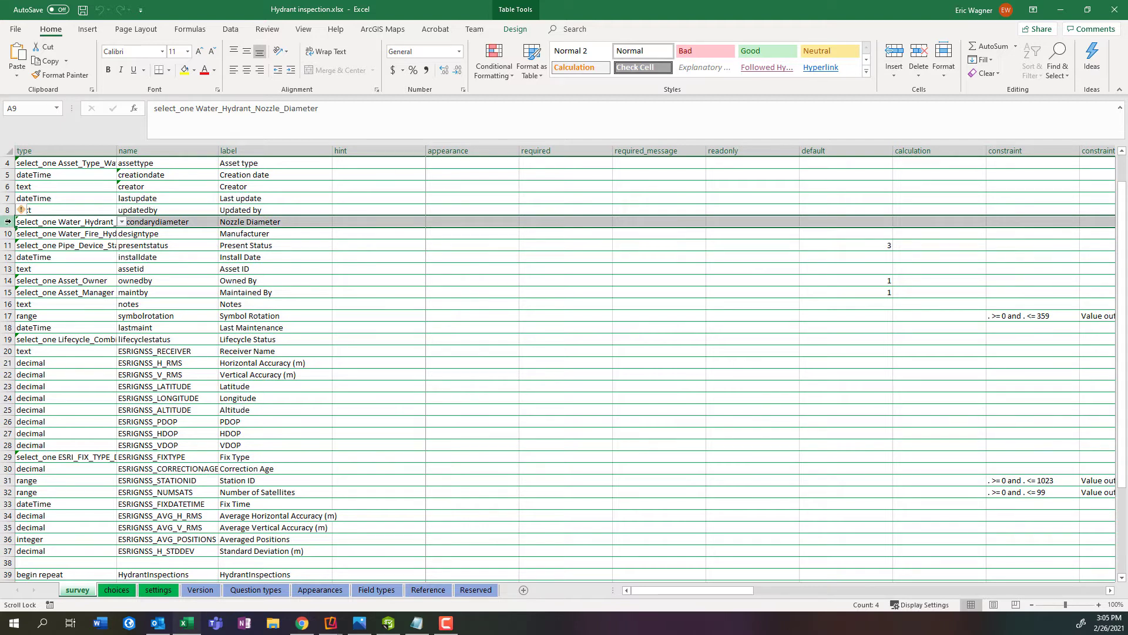
scroll(35, 199, up, 1)
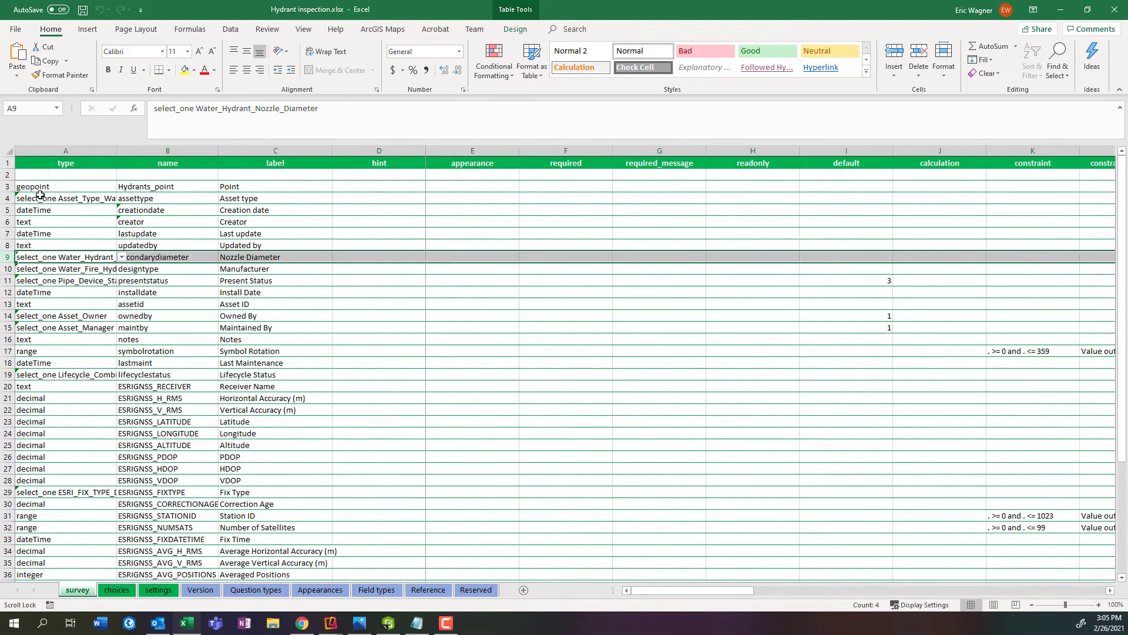
scroll(188, 340, down, 5)
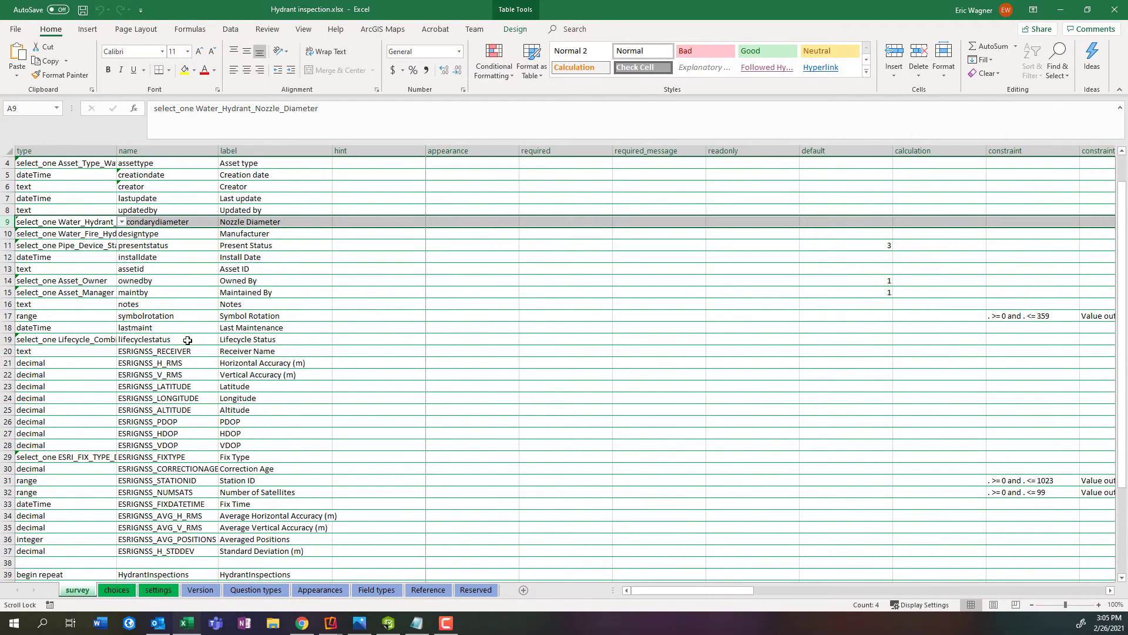
scroll(183, 319, down, 1)
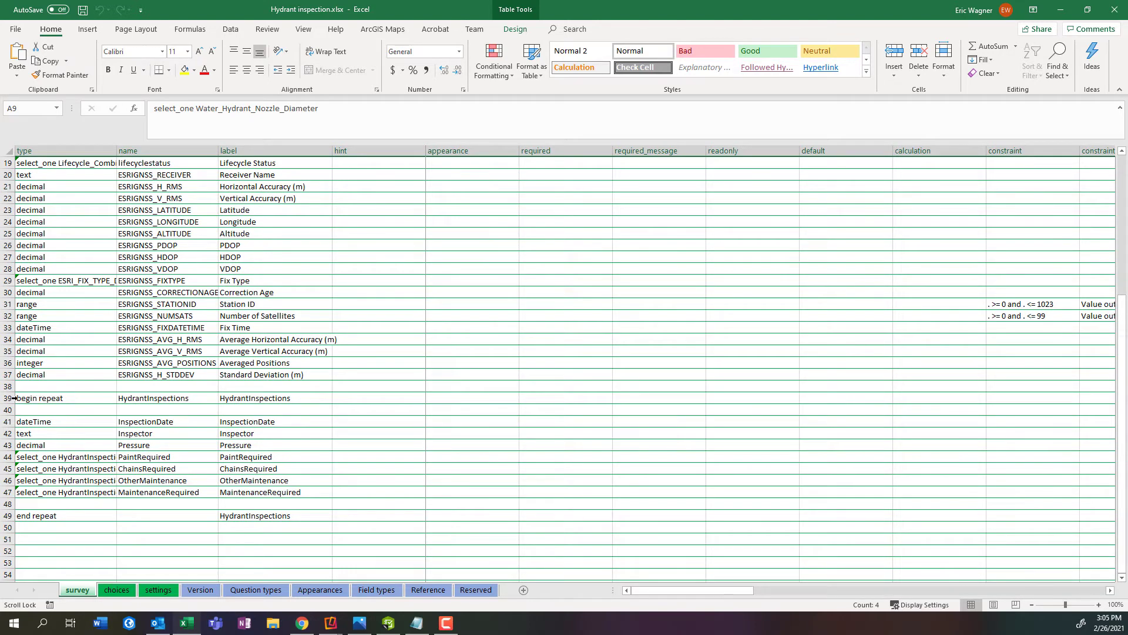
drag(8, 398, 10, 516)
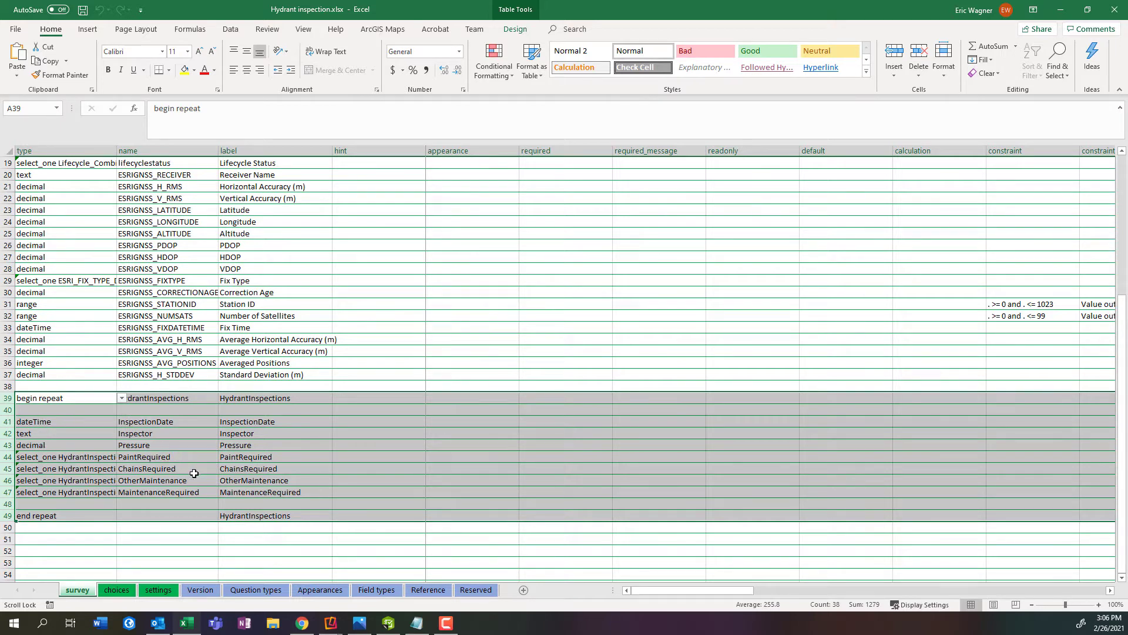
click(147, 468)
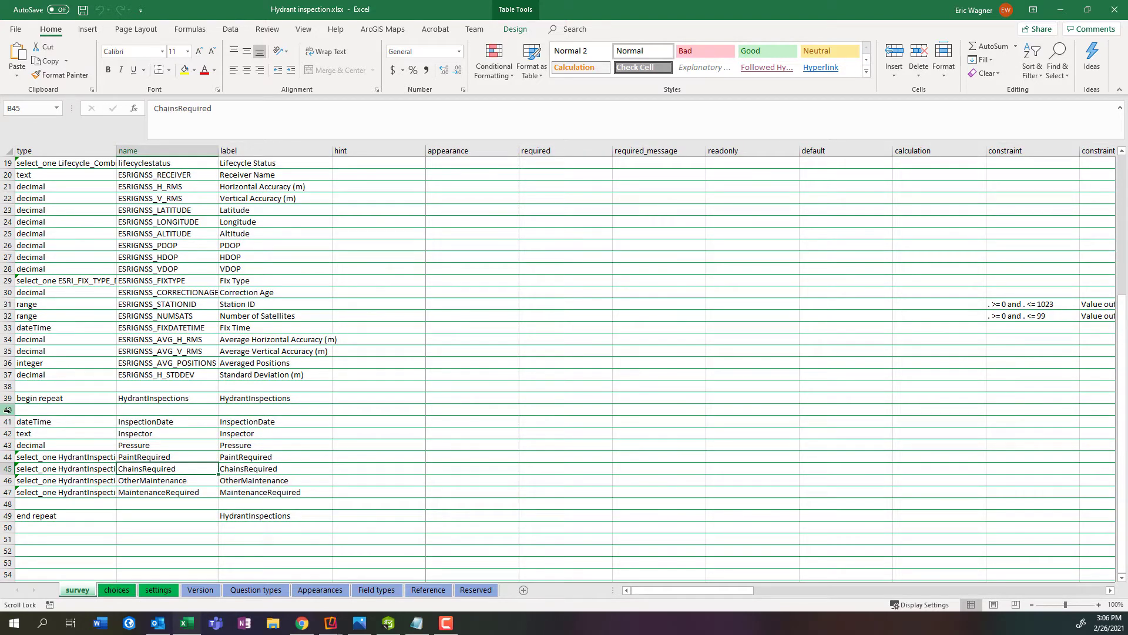
drag(8, 410, 4, 174)
Delete every survey-sheet row above the seven inspection questions.
right_click(5, 175)
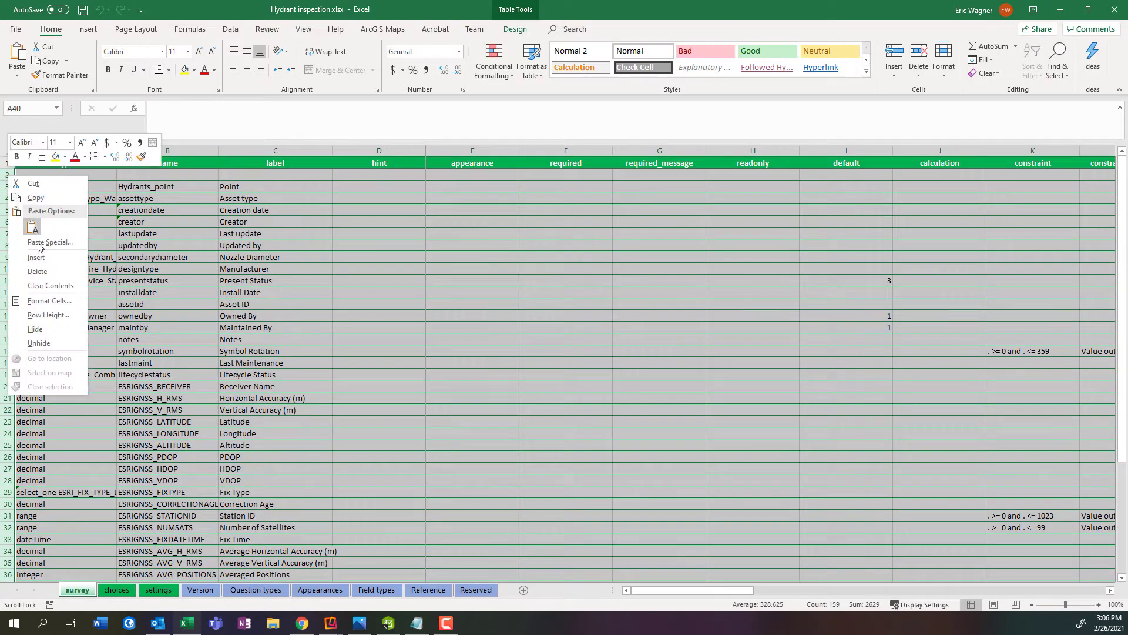
click(45, 272)
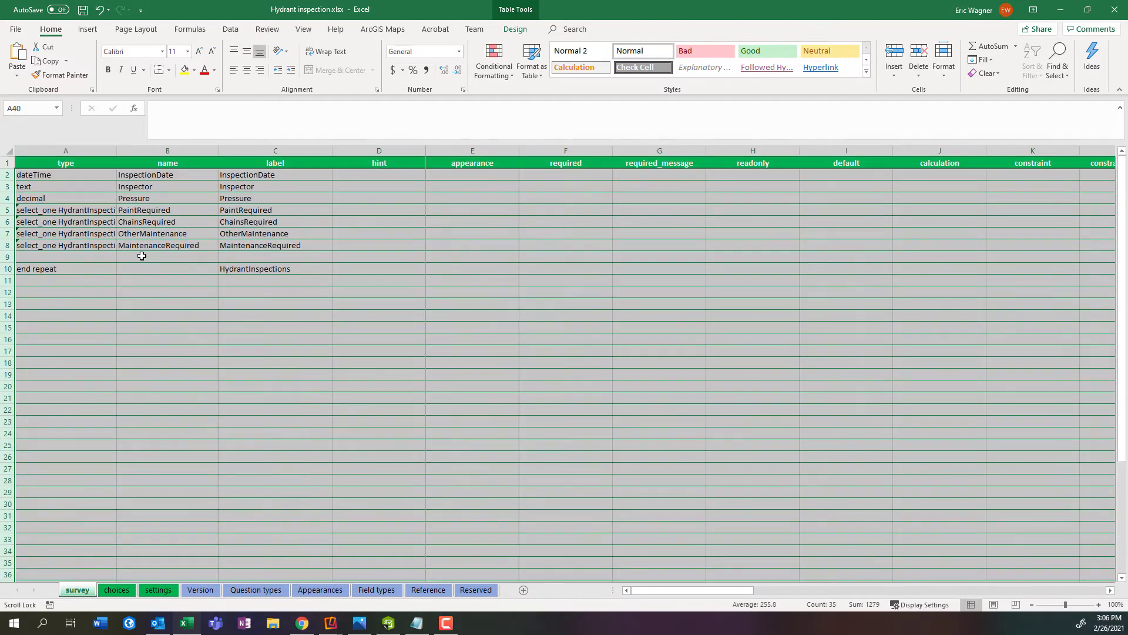
click(111, 216)
Delete the blank and end repeat rows, widen column A, and select label cells C2–C8.
drag(6, 257, 6, 280)
right_click(6, 269)
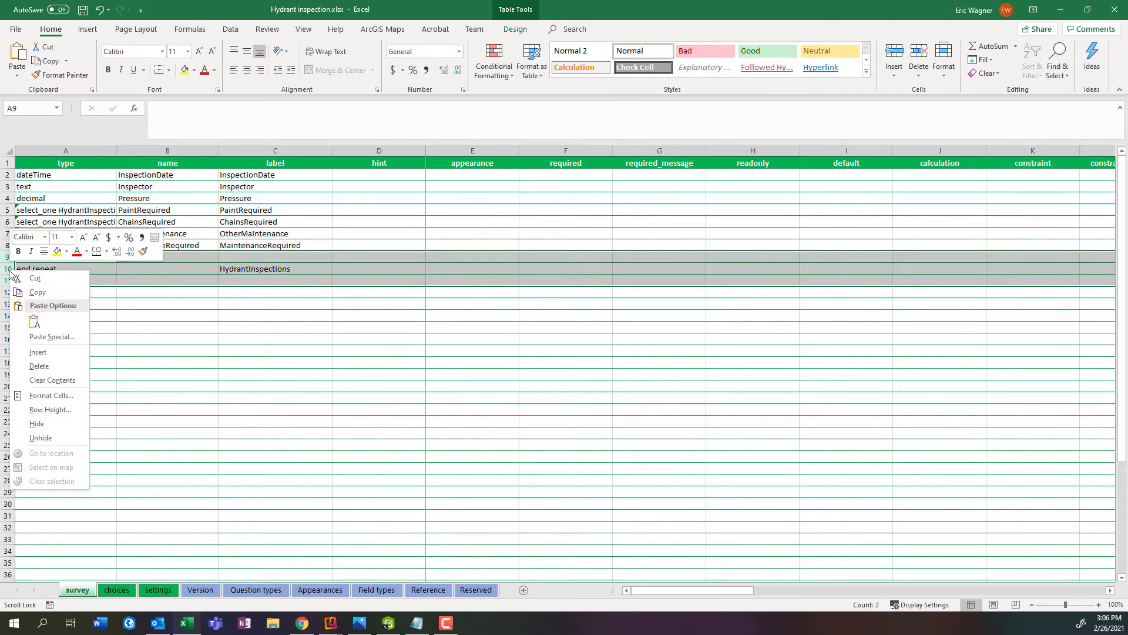
click(50, 367)
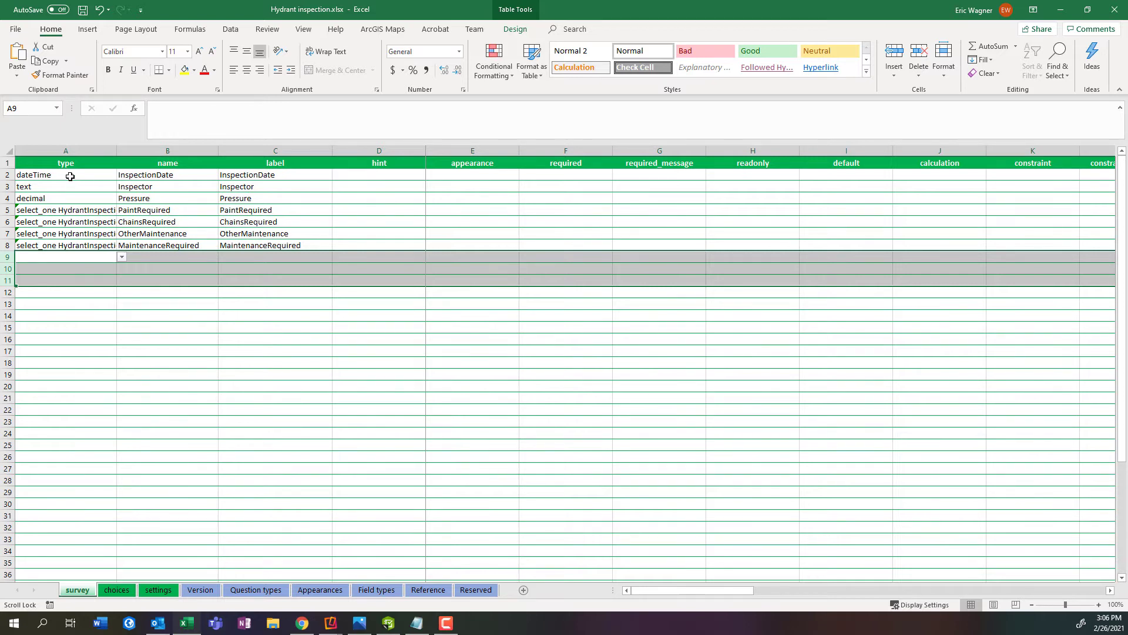
drag(118, 156, 183, 148)
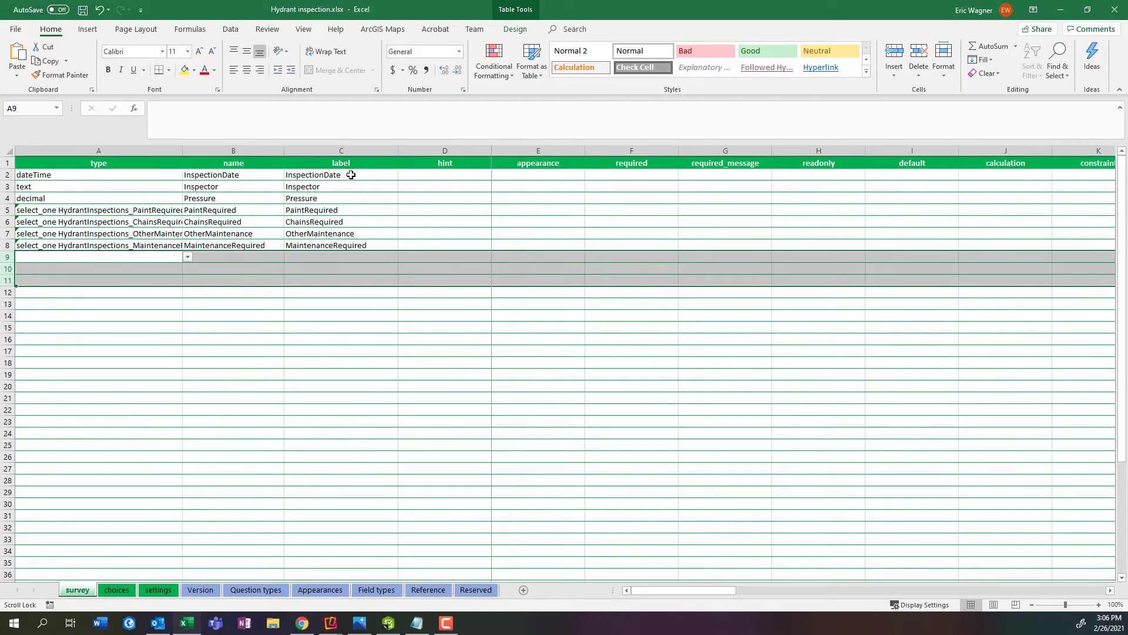
drag(351, 175, 361, 244)
Scroll the Hydrant Inspections form preview to review the location-accuracy fields and InspectionDate, Inspector, Pressure questions.
click(387, 622)
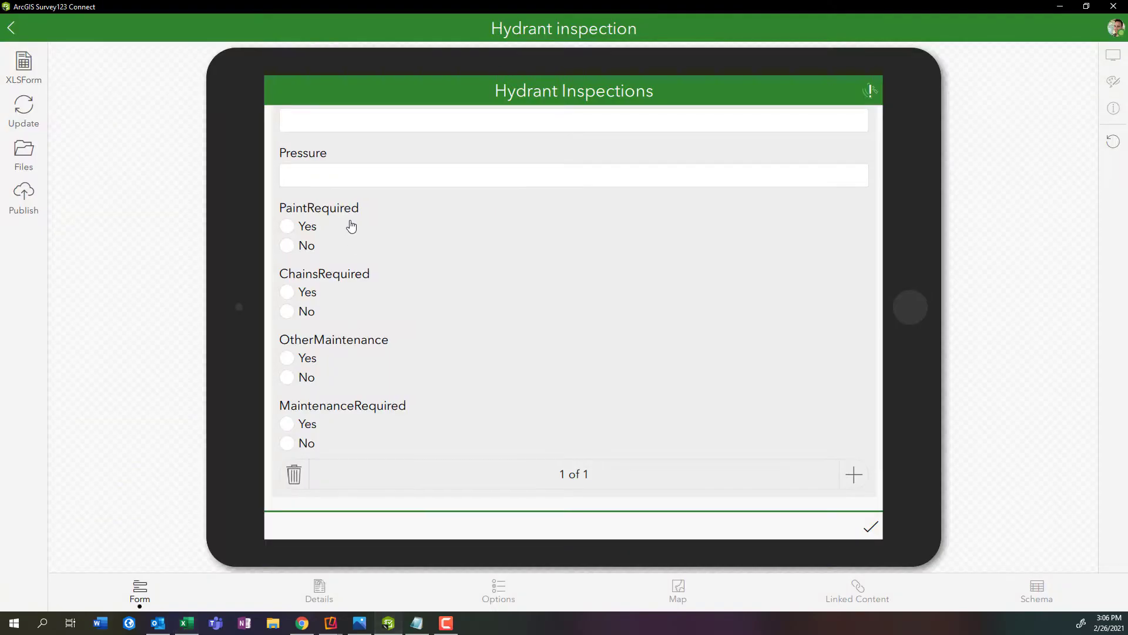
scroll(353, 224, up, 5)
scroll(400, 387, down, 1)
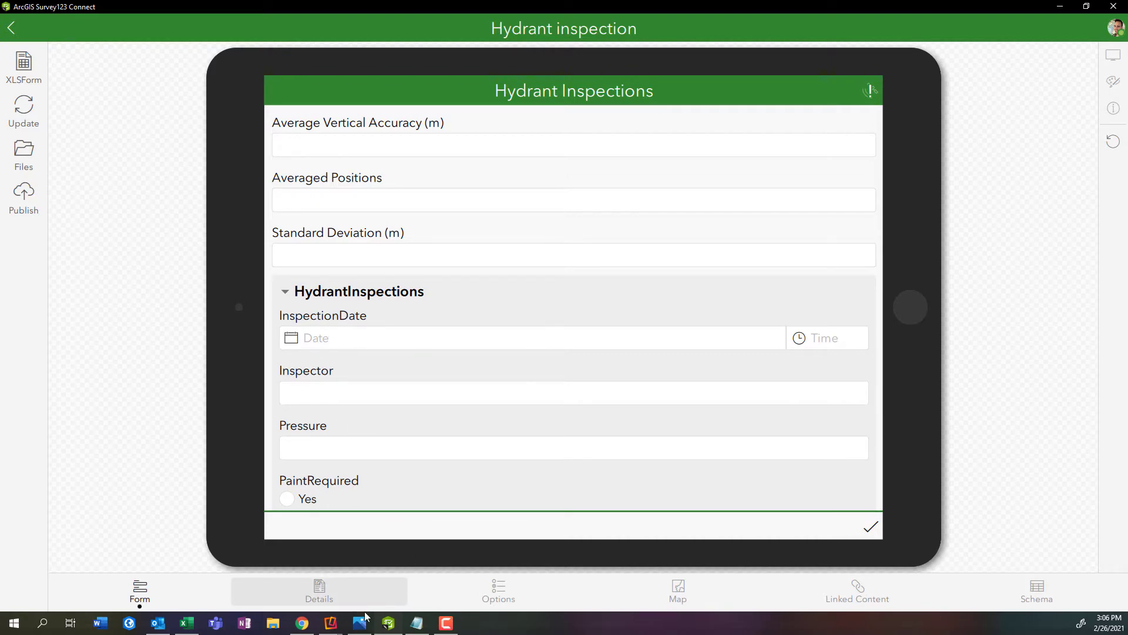
Relabel the first questions as 'Inspection Date:', 'Inspector:' and 'Pressure:'.
click(186, 622)
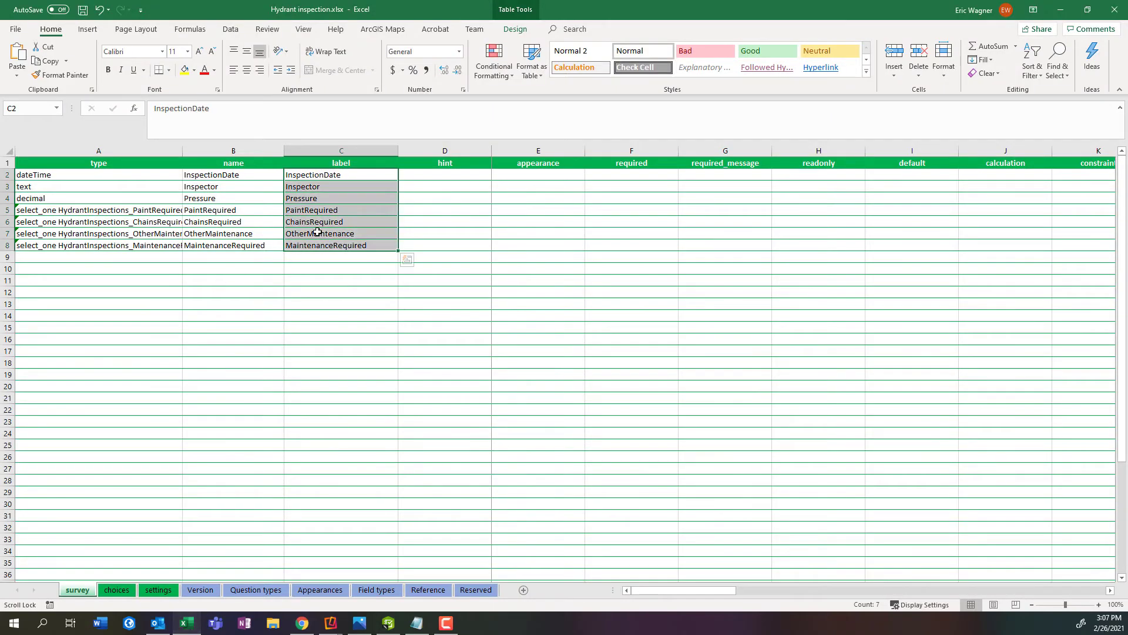
drag(338, 177, 339, 187)
double_click(338, 177)
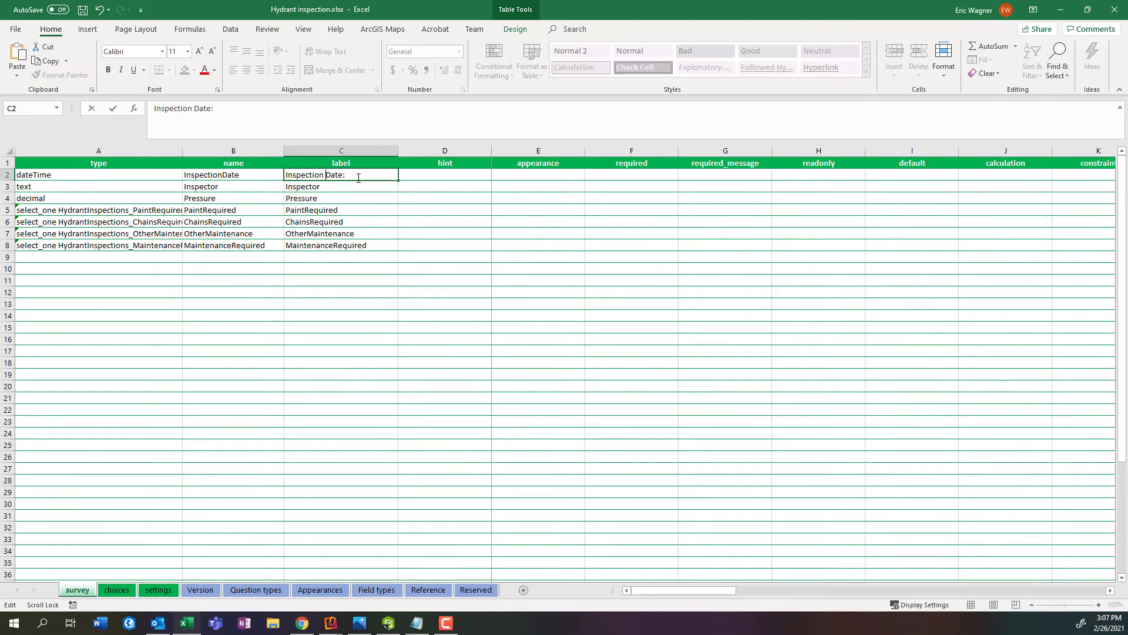
click(357, 185)
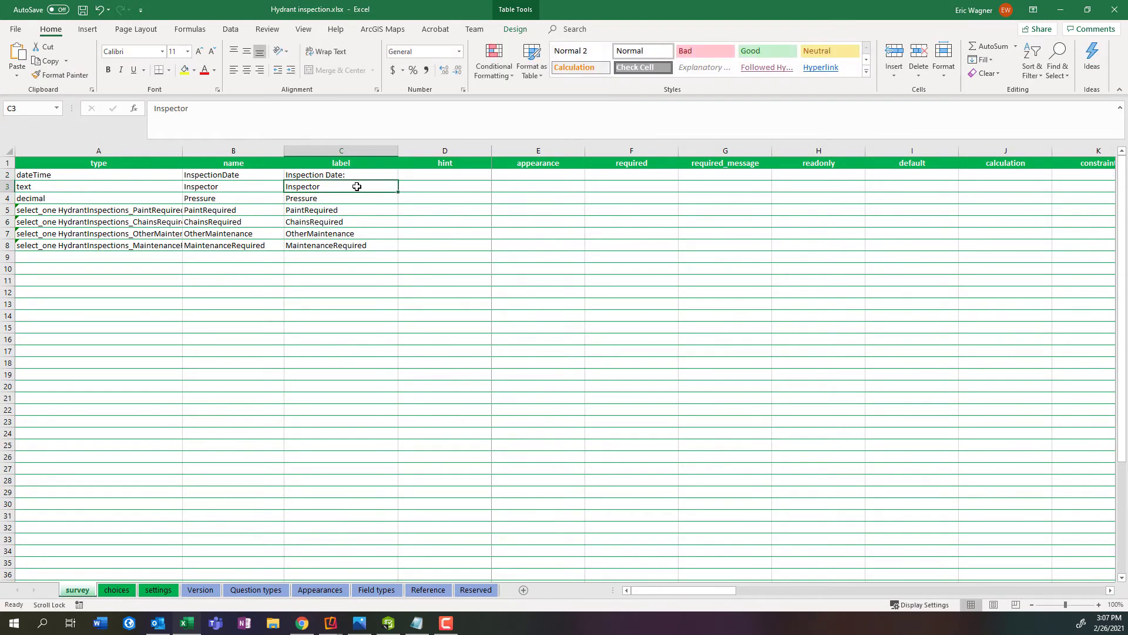
double_click(356, 186)
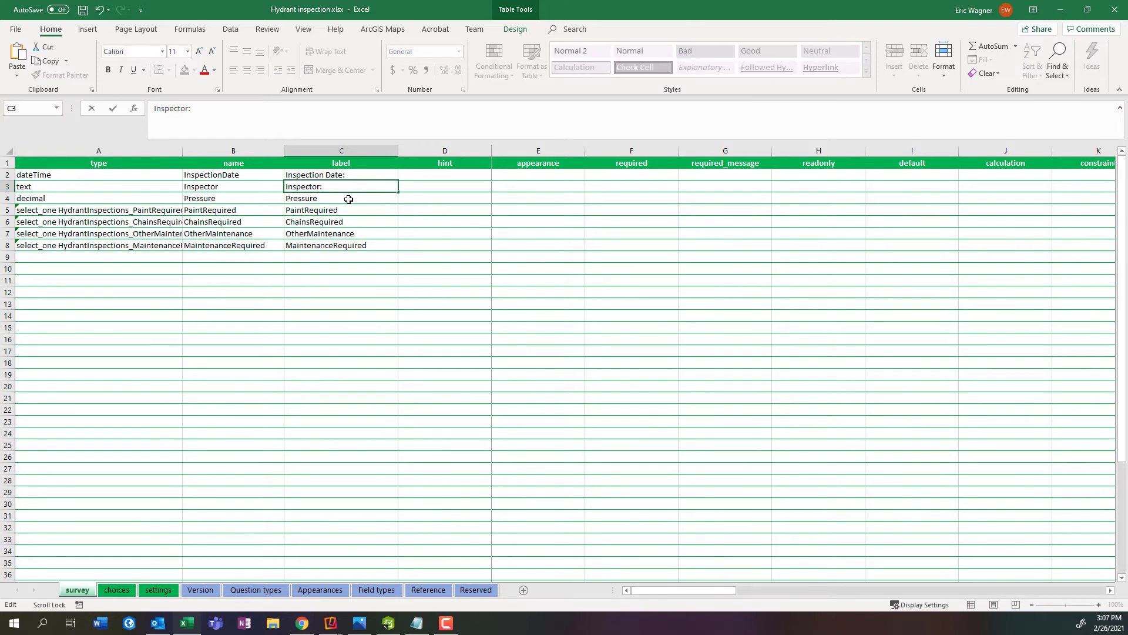
double_click(349, 200)
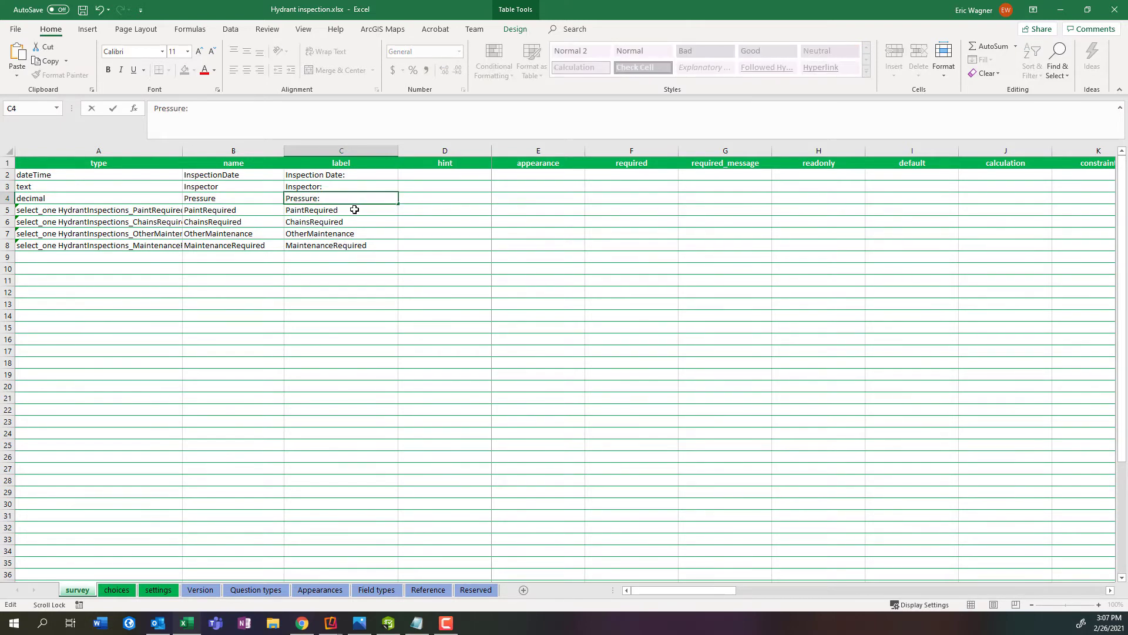
click(355, 210)
Relabel 'Paint Required:', 'Chains Required:', 'Other Maintenance:', 'Maintenance Required:' and save the workbook.
double_click(308, 210)
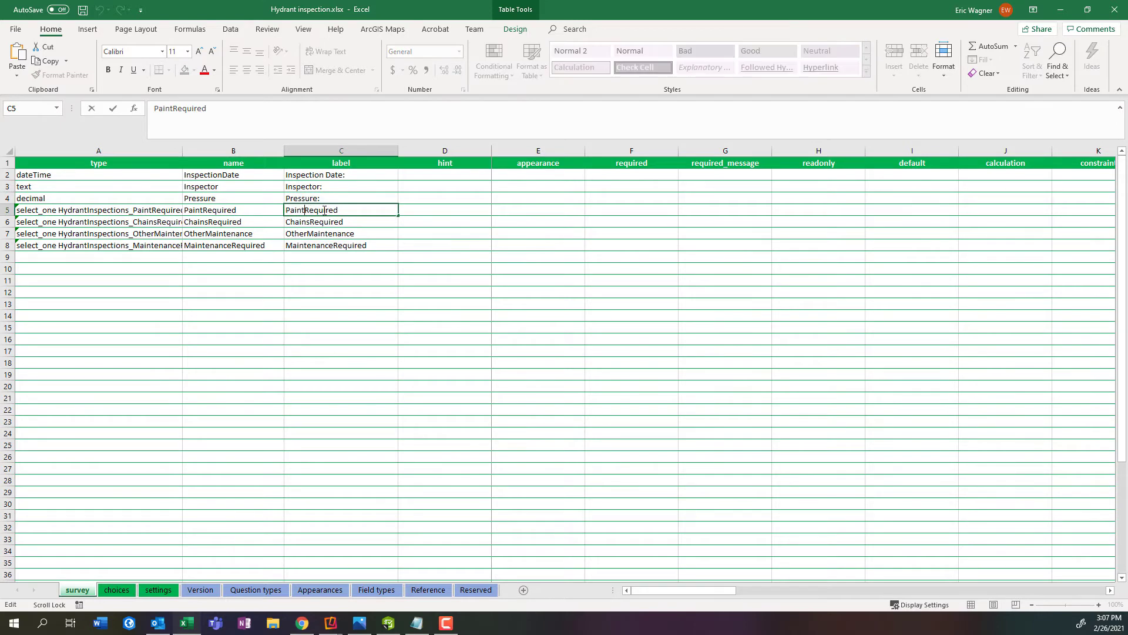
click(347, 206)
double_click(347, 224)
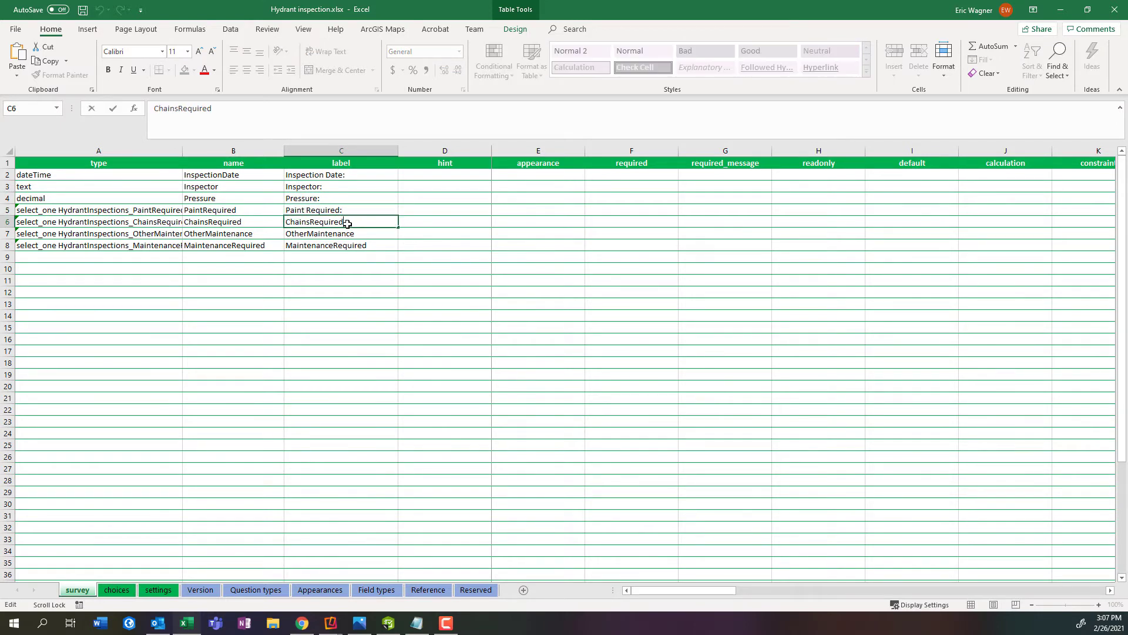
click(310, 222)
double_click(363, 233)
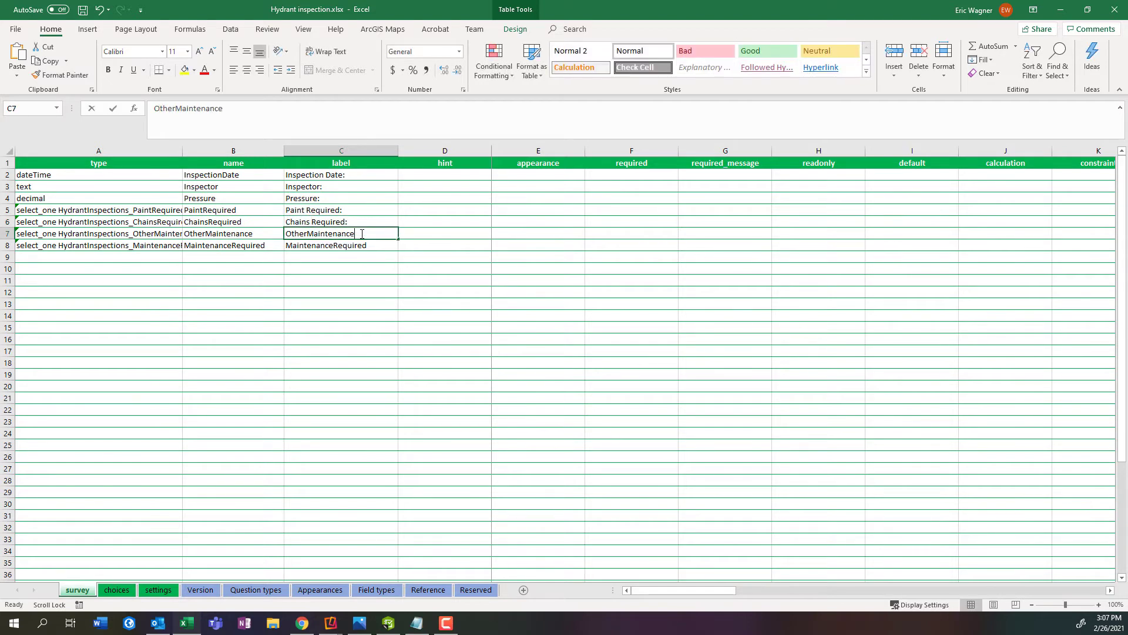
click(310, 233)
double_click(376, 245)
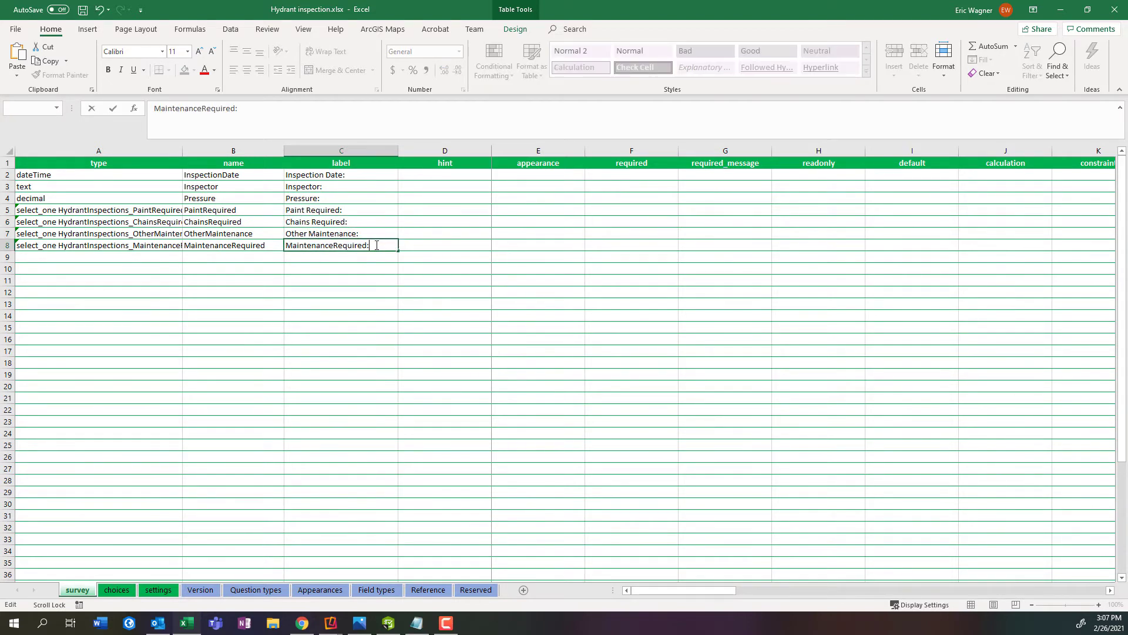
click(335, 245)
click(330, 233)
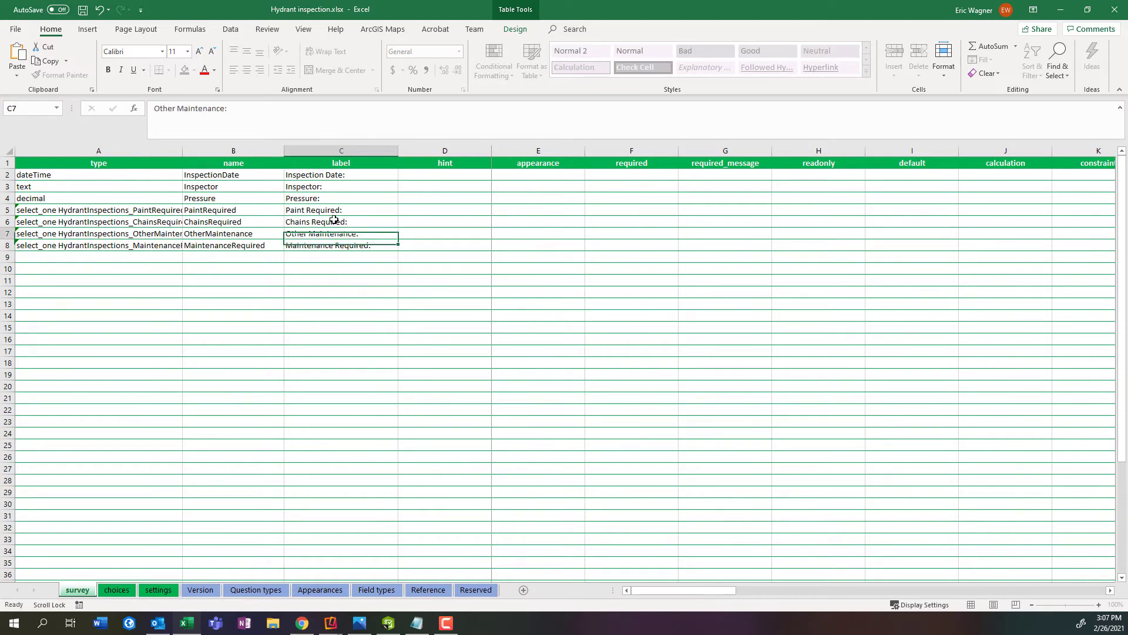
click(83, 10)
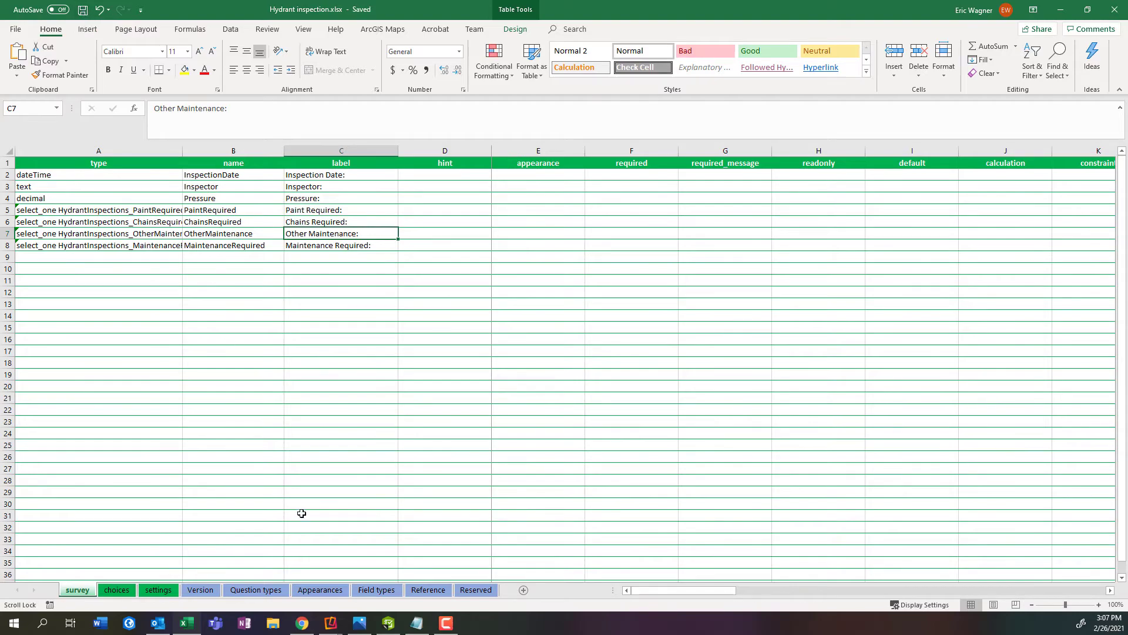
Refresh the Survey123 Connect preview and check the labels down to Maintenance Required: with Yes/No.
click(389, 623)
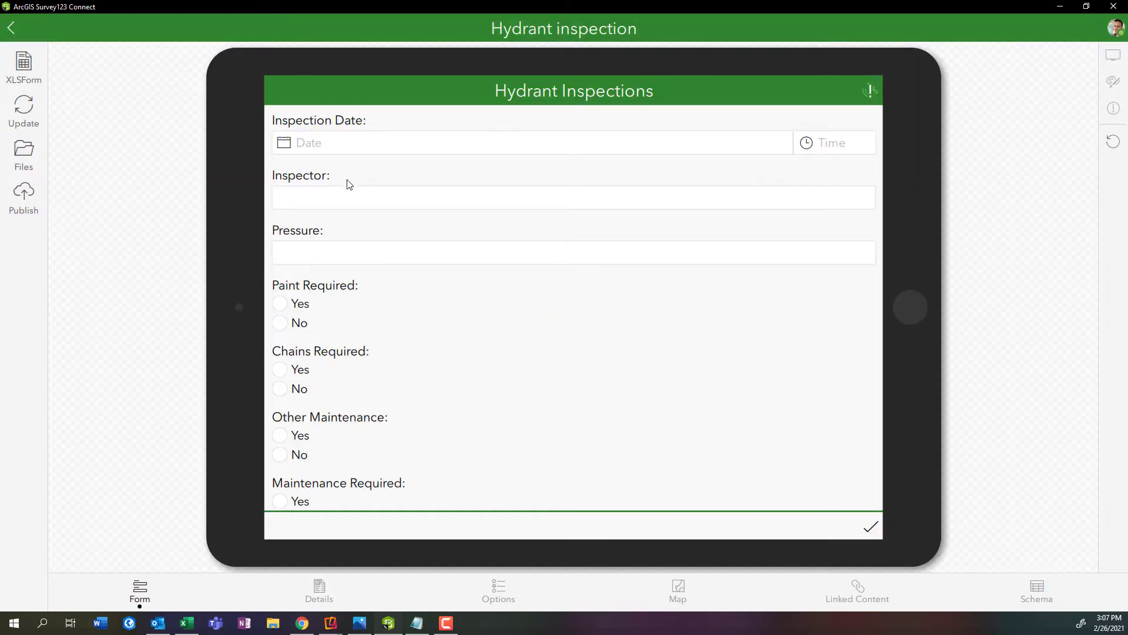
scroll(388, 297, down, 1)
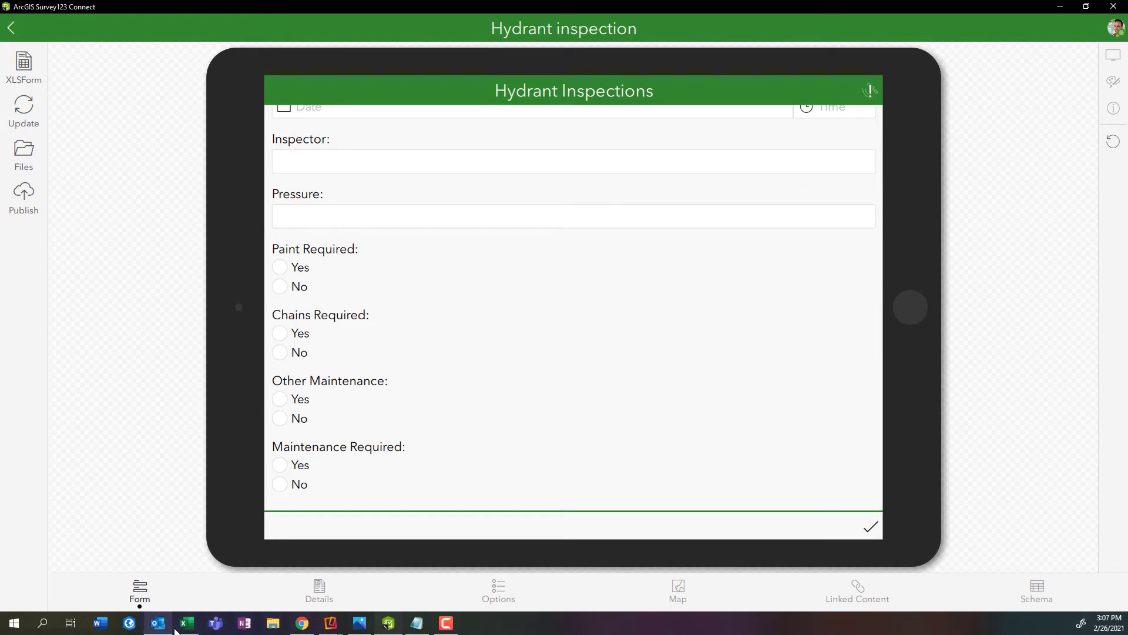
Cut the Maintenance Required row and insert it above Paint Required, right after Pressure.
click(186, 623)
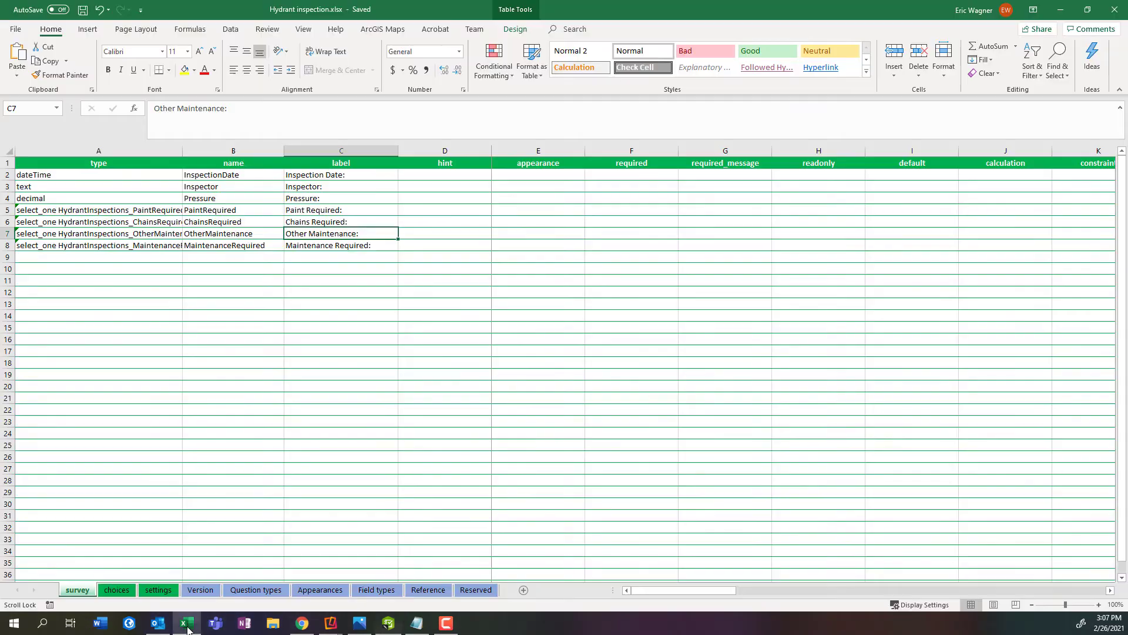
click(14, 246)
right_click(9, 245)
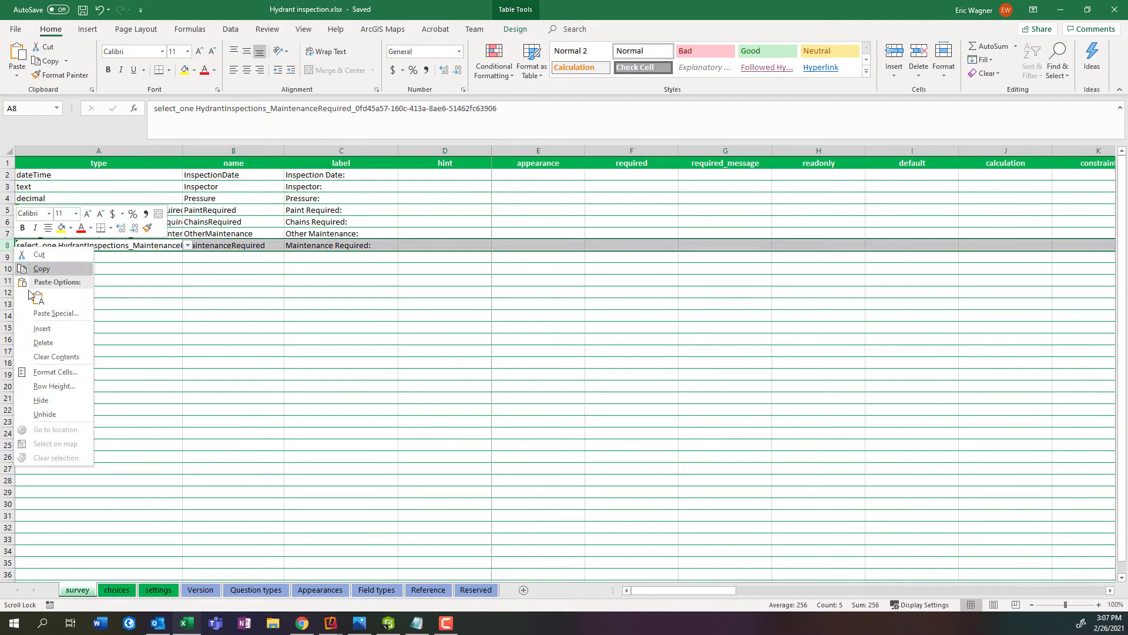
click(41, 257)
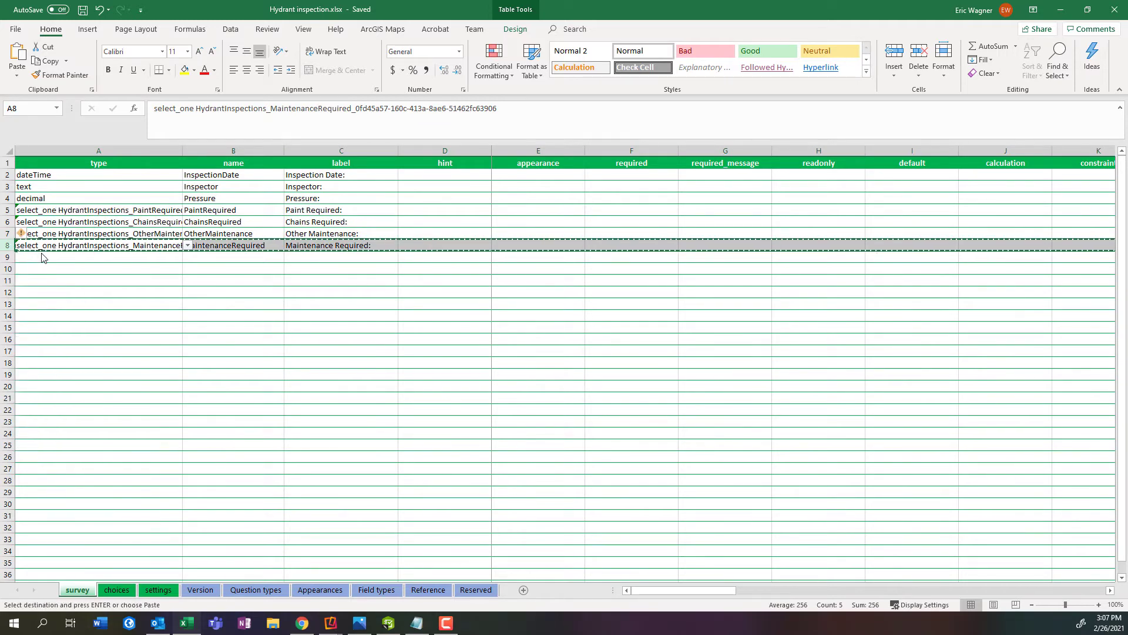
click(11, 209)
right_click(10, 209)
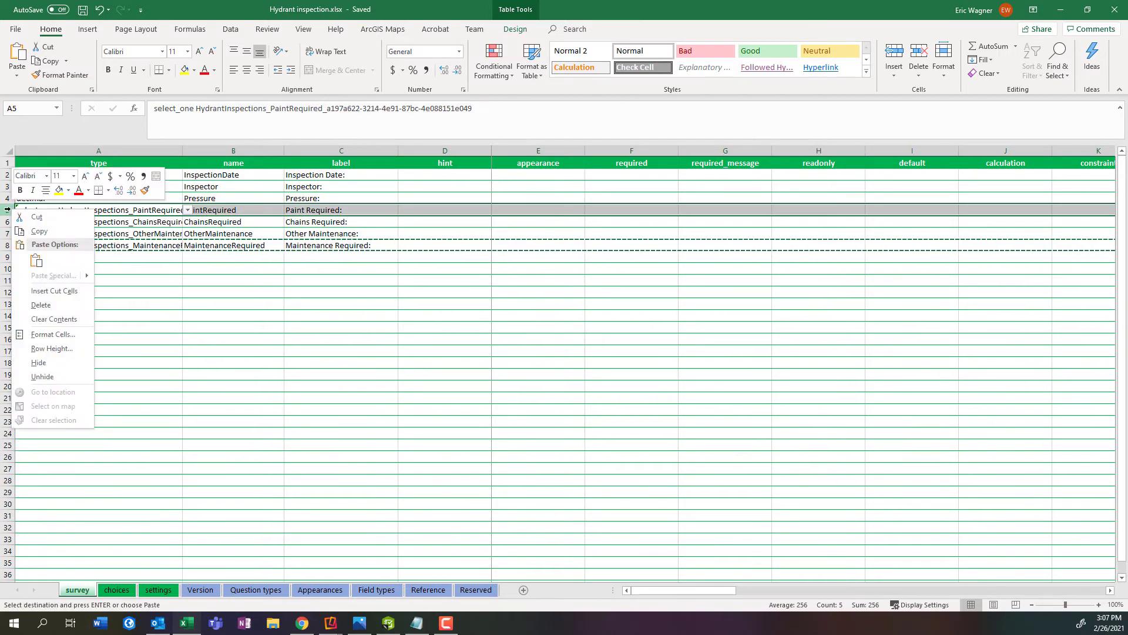
click(47, 291)
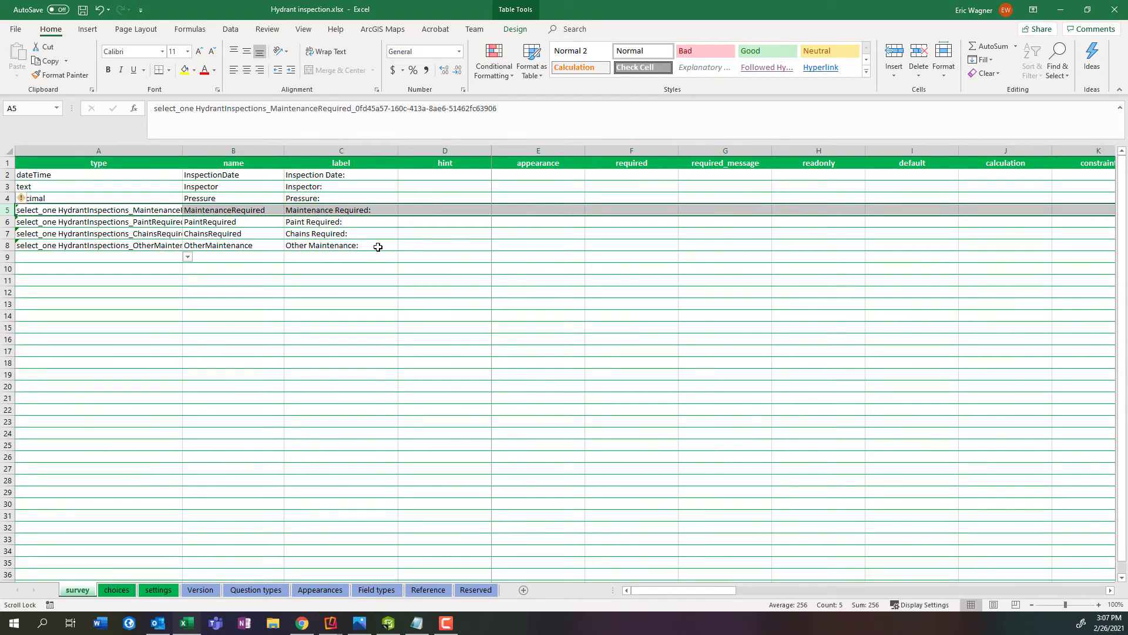
click(441, 177)
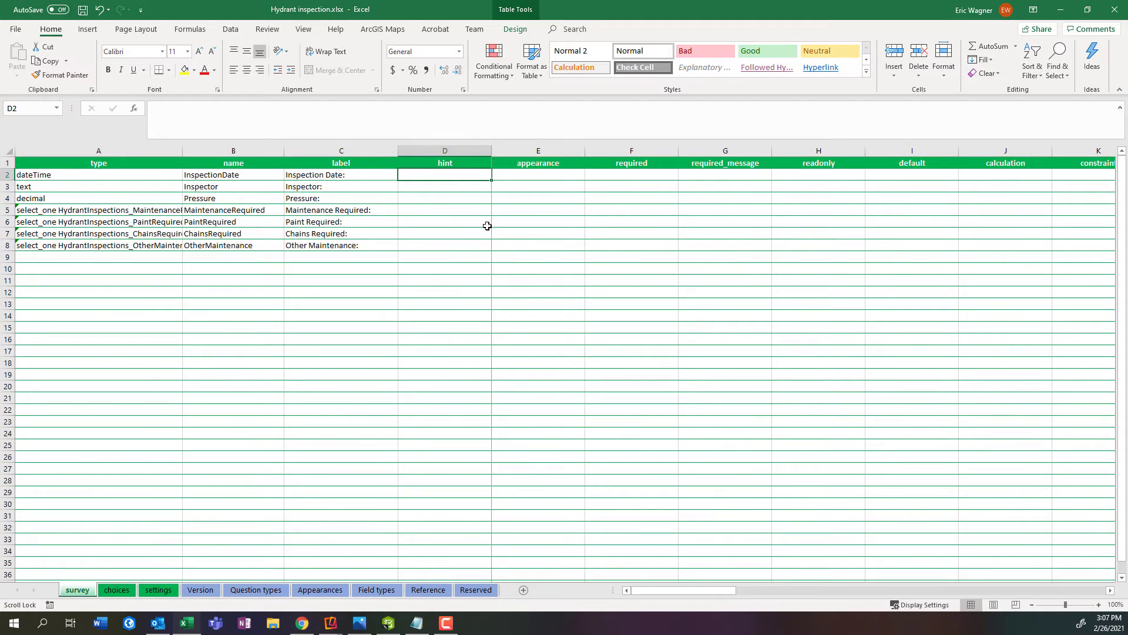
Give Inspection Date a now() default and set its required value to yes.
key(Right)
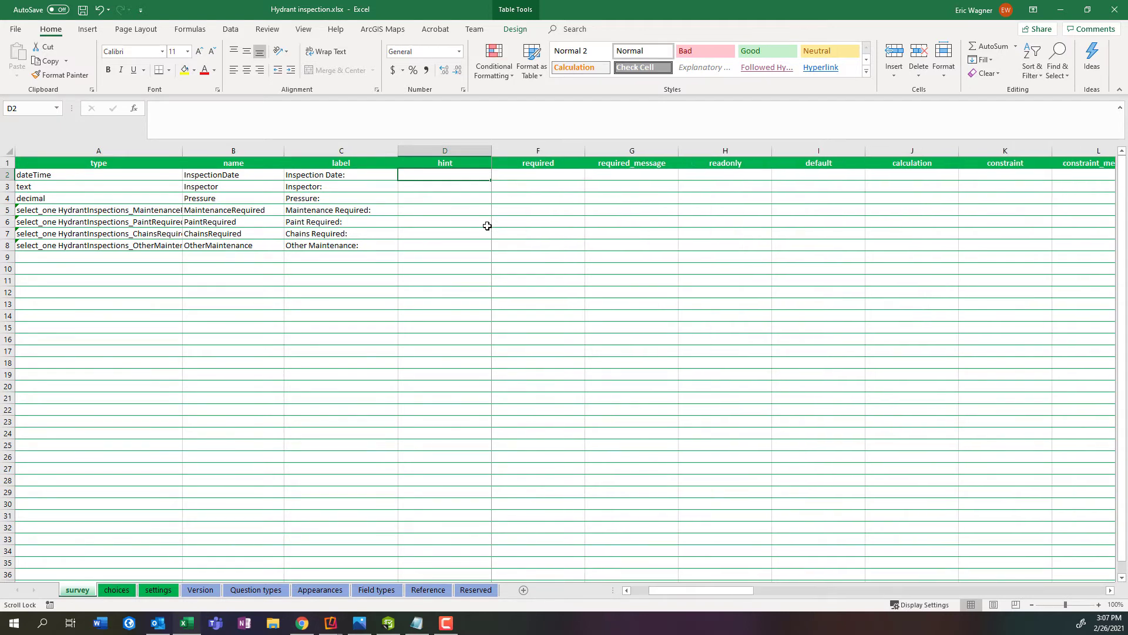
click(802, 177)
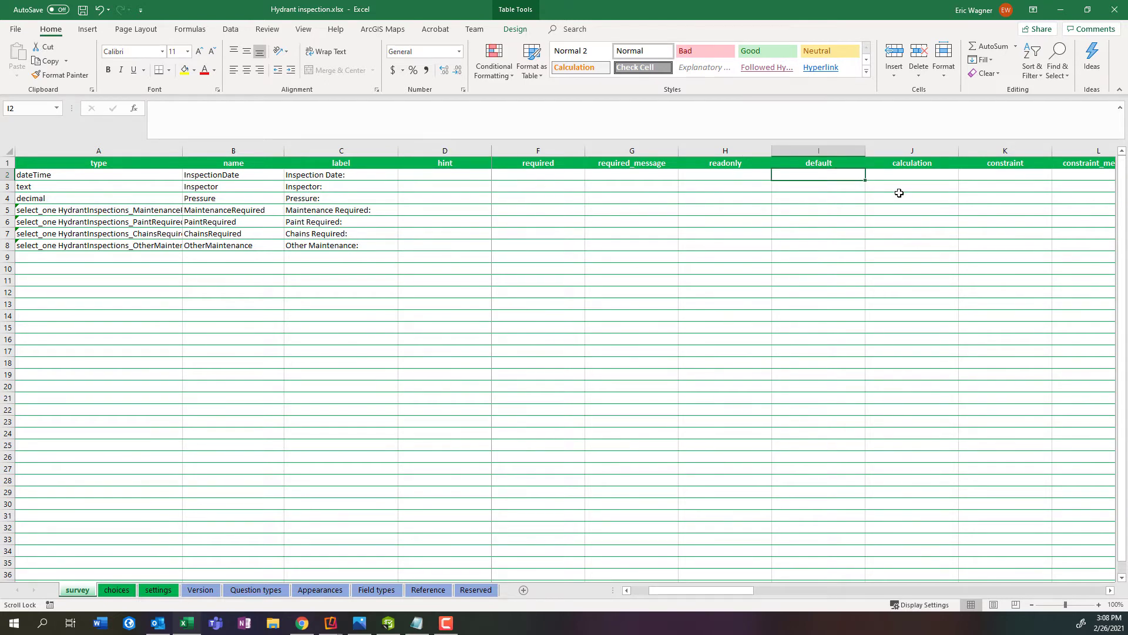
text(now()
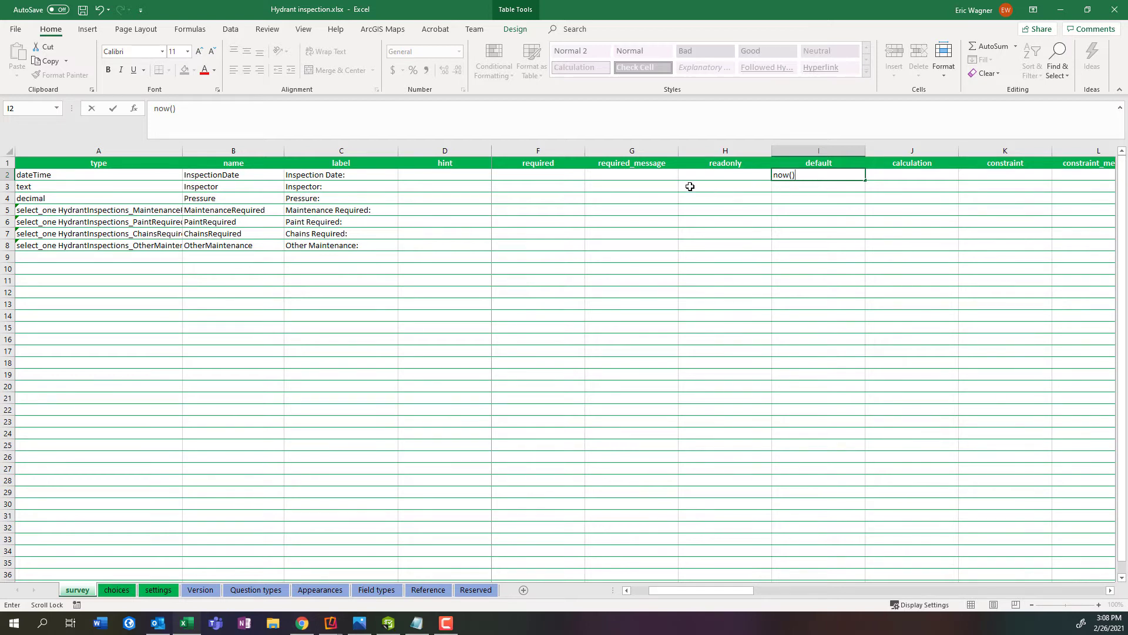
click(575, 175)
click(591, 175)
click(577, 185)
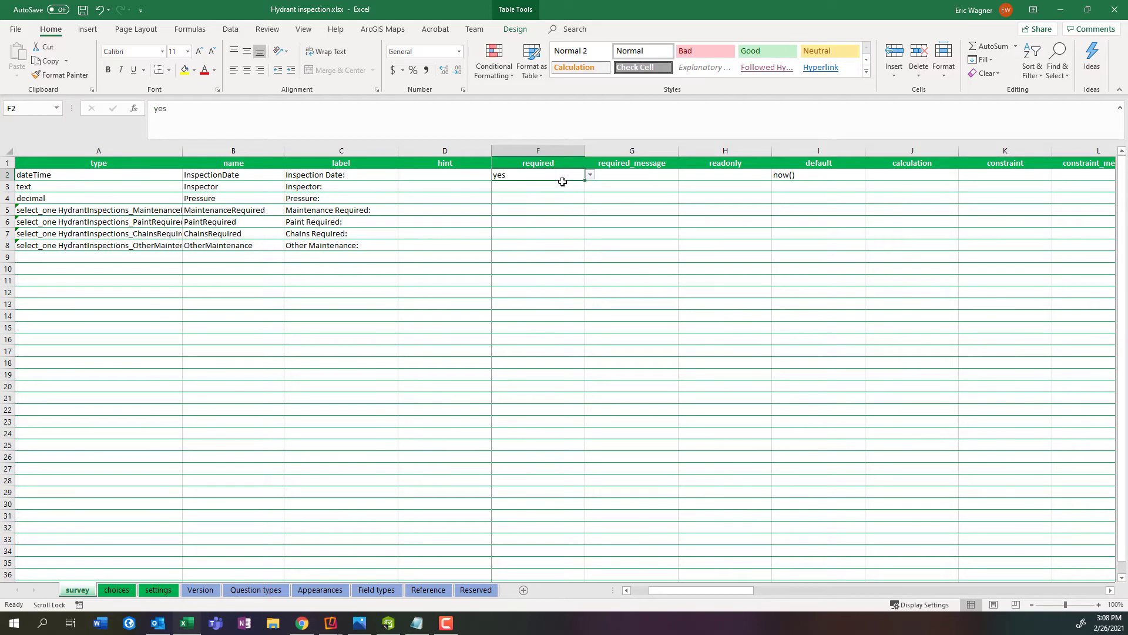
Copy 'yes' from F2 into F3 through F8 so every question is required.
key(Up)
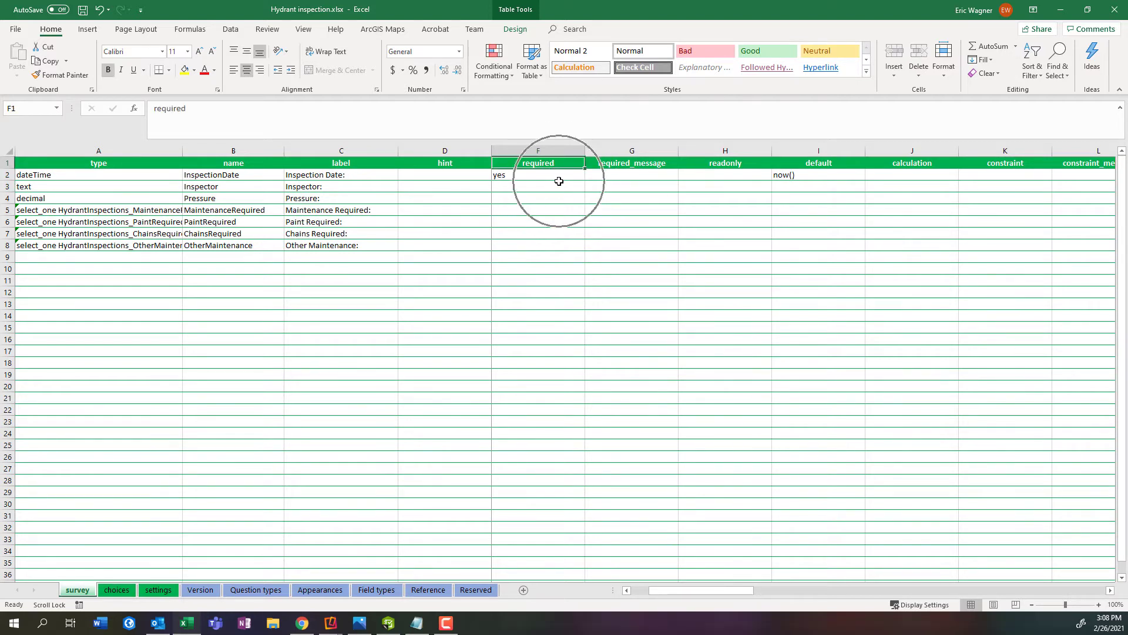
key(ctrl+c)
click(536, 176)
key(ctrl+c)
click(533, 189)
key(ctrl+v)
click(536, 199)
key(ctrl+v)
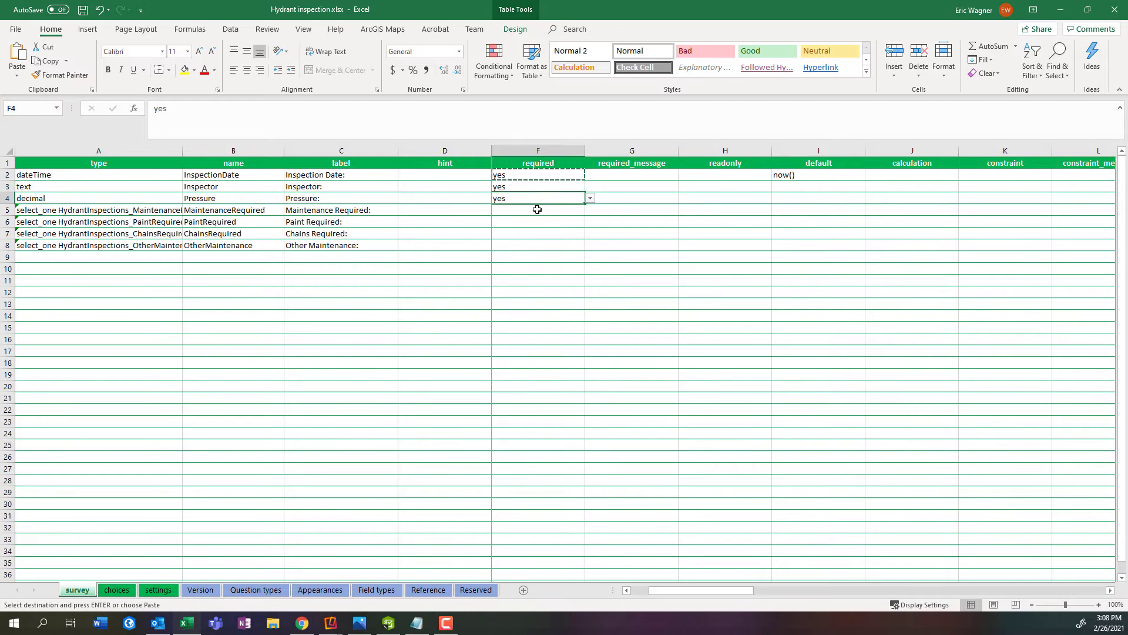
click(536, 212)
key(ctrl+v)
click(529, 222)
key(ctrl+v)
click(528, 235)
key(ctrl+v)
click(527, 245)
key(ctrl+v)
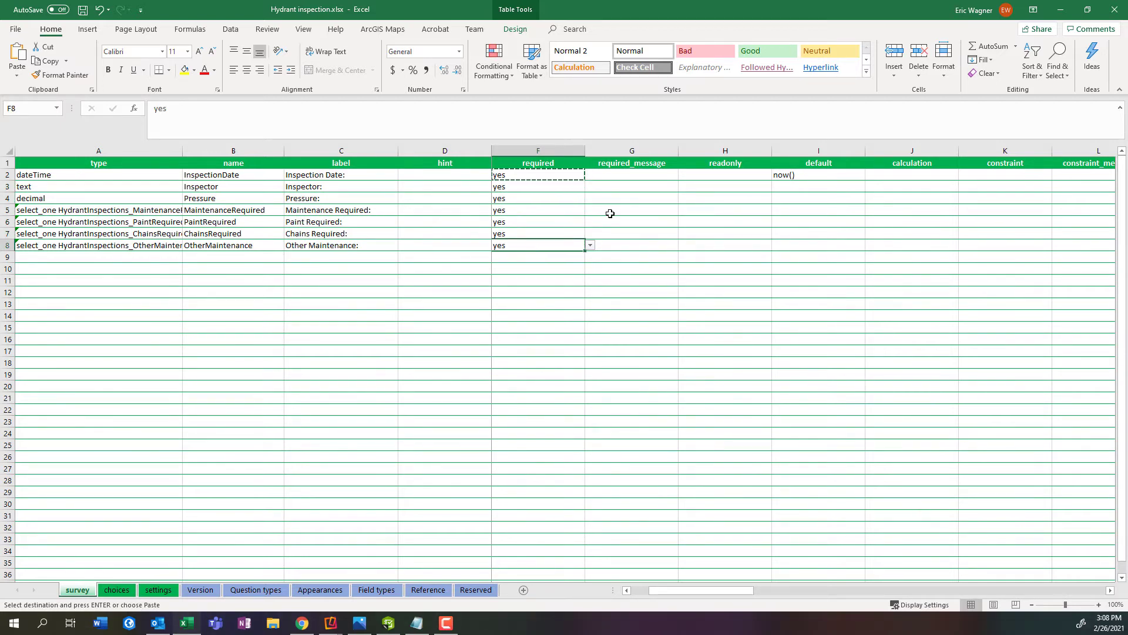
click(932, 220)
Enter the relevance condition ${MaintenanceRequired}="Yes" in M6 for Paint Required.
scroll(930, 218, right, 3)
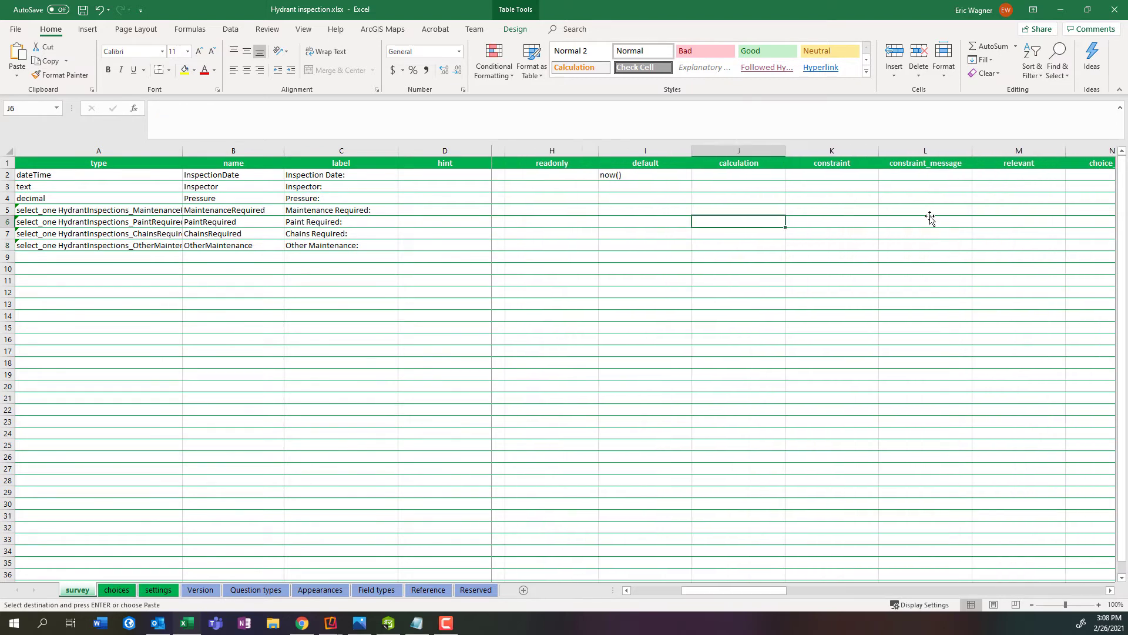
scroll(930, 217, right, 1)
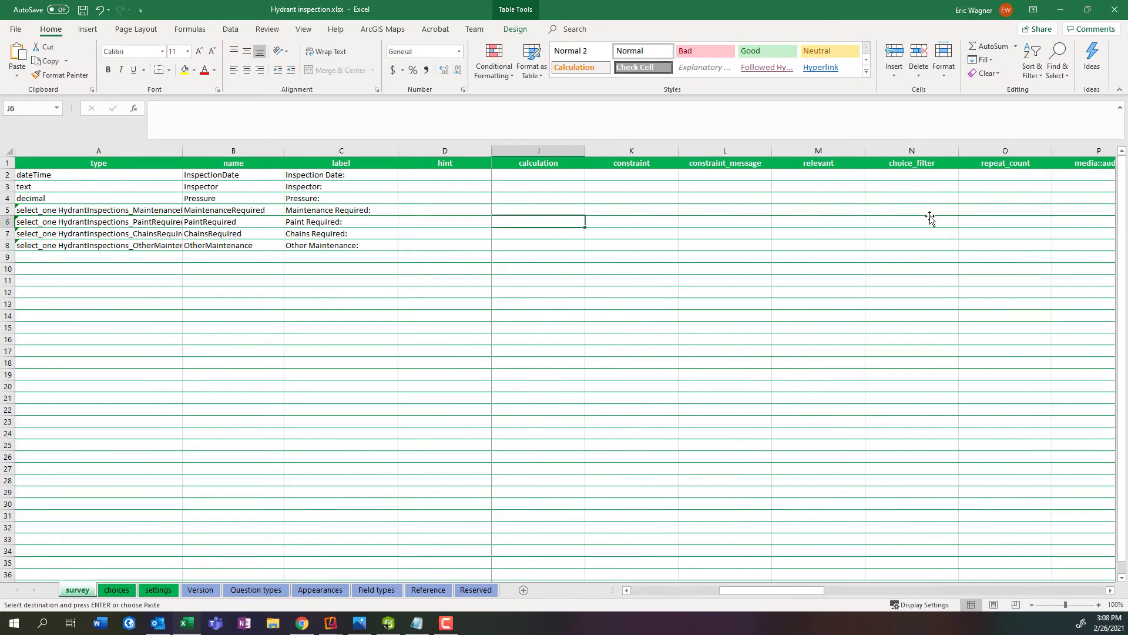
click(830, 202)
click(827, 209)
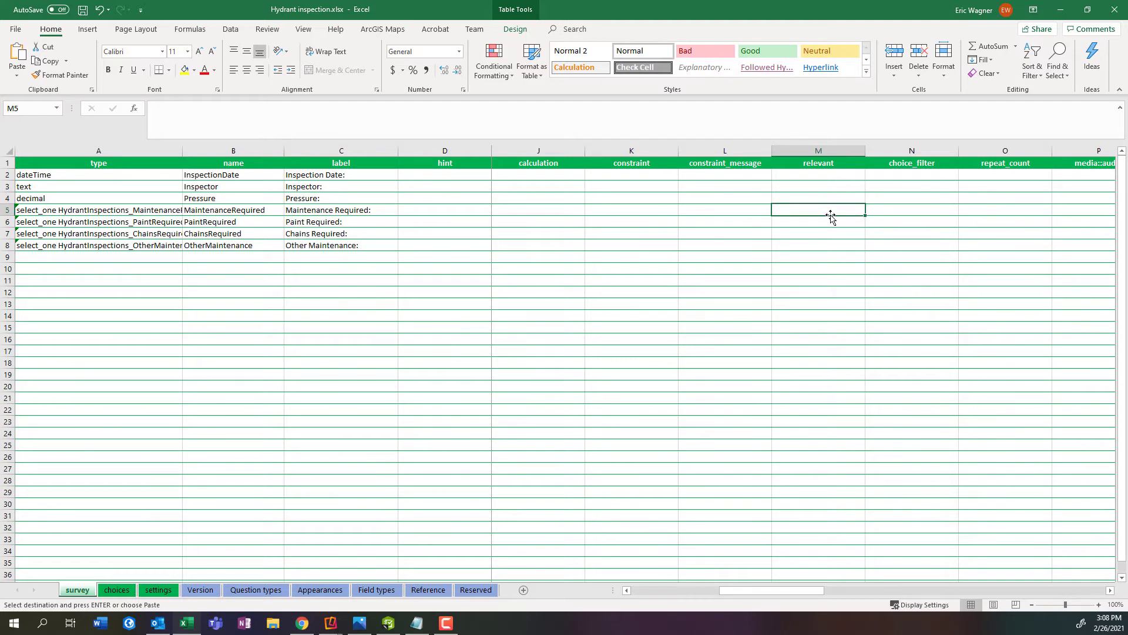
click(832, 223)
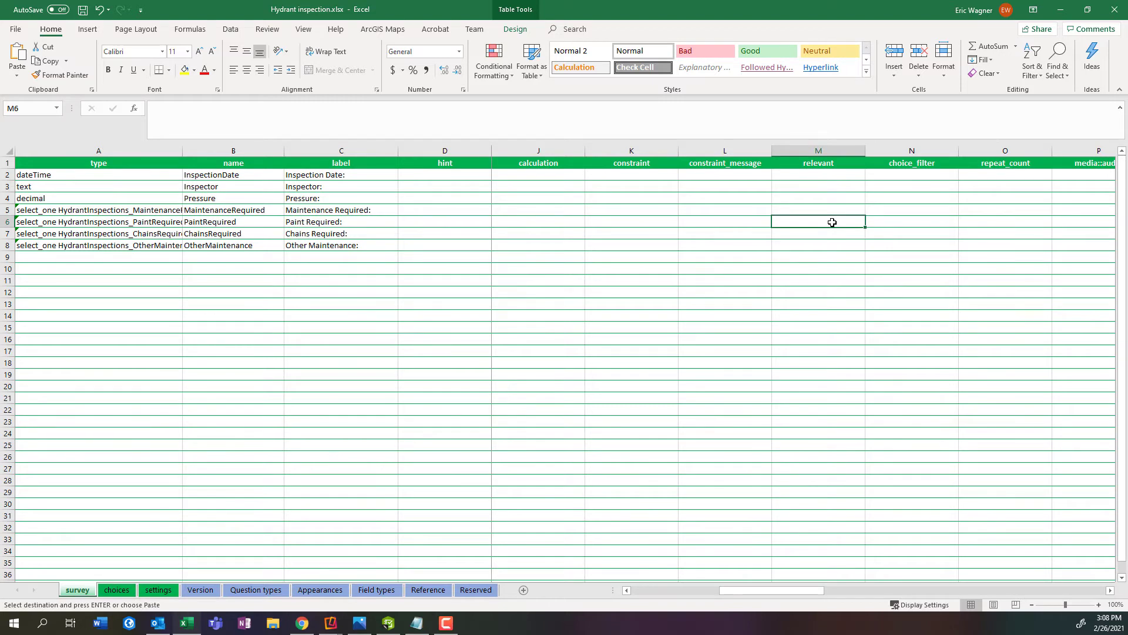
text($)
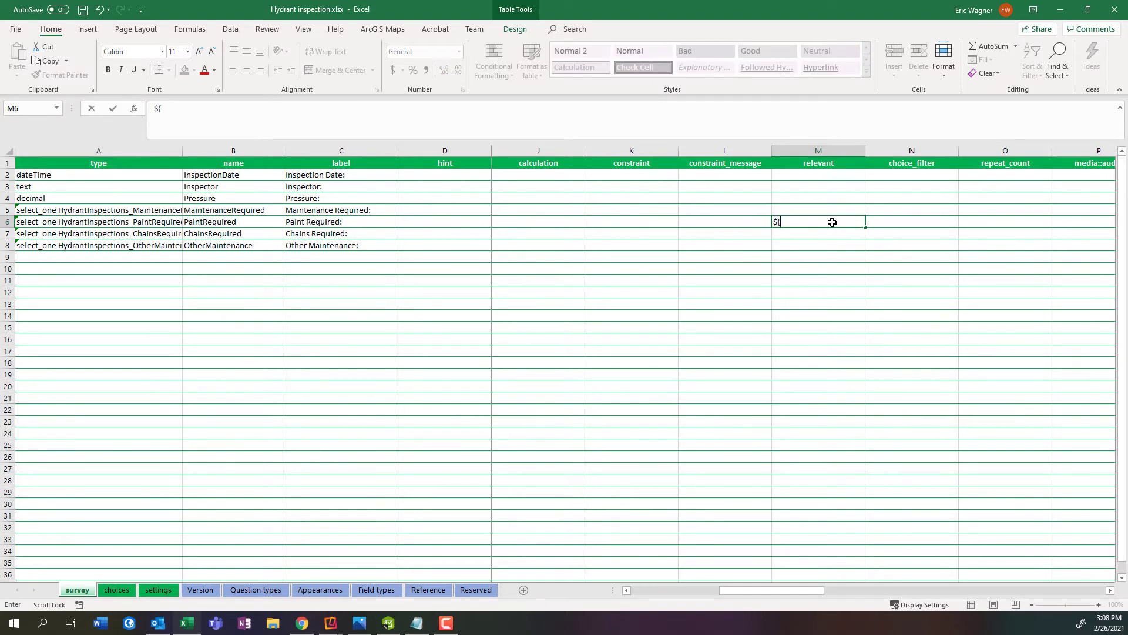
text({MaintenanceRequired}="Yes)
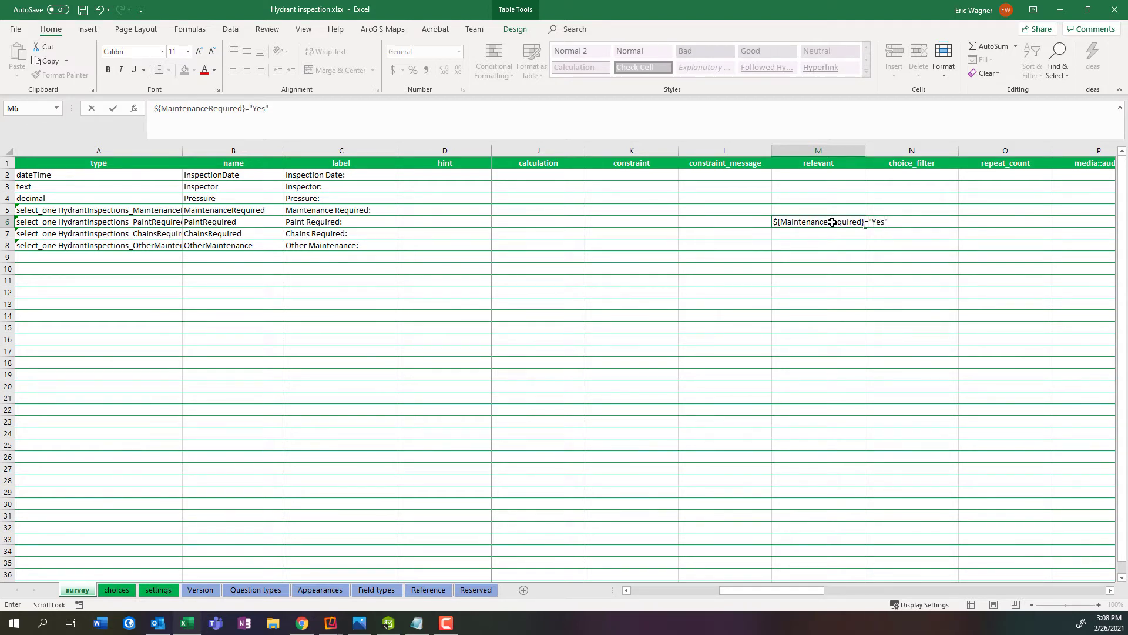
click(822, 242)
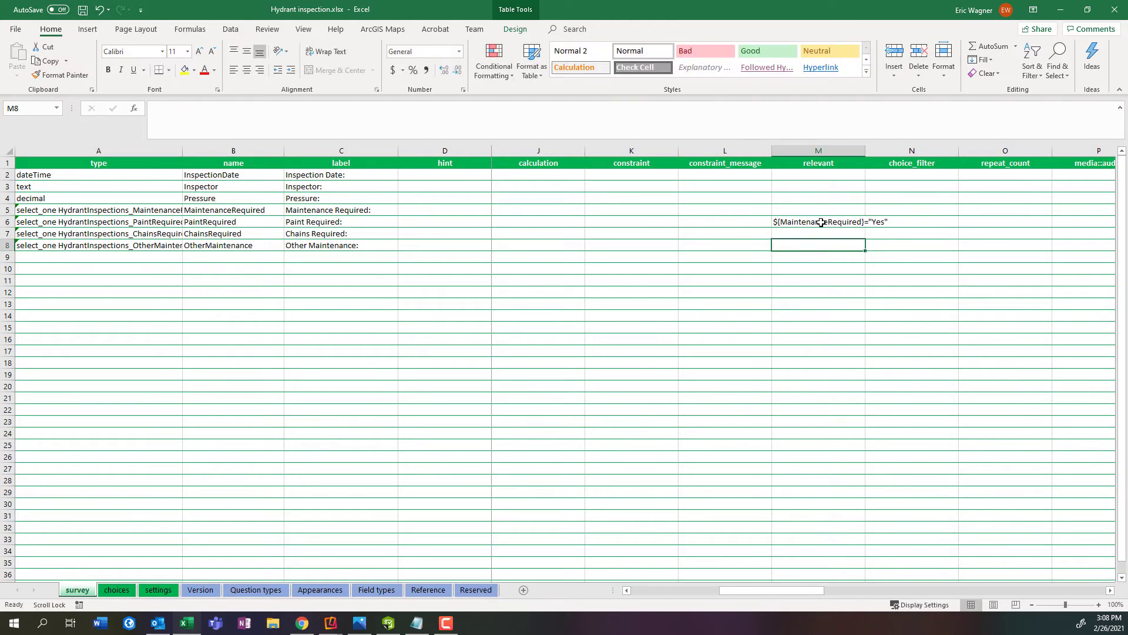
Copy the condition into M7 and M8 for Chains Required and Other Maintenance, then save.
click(821, 221)
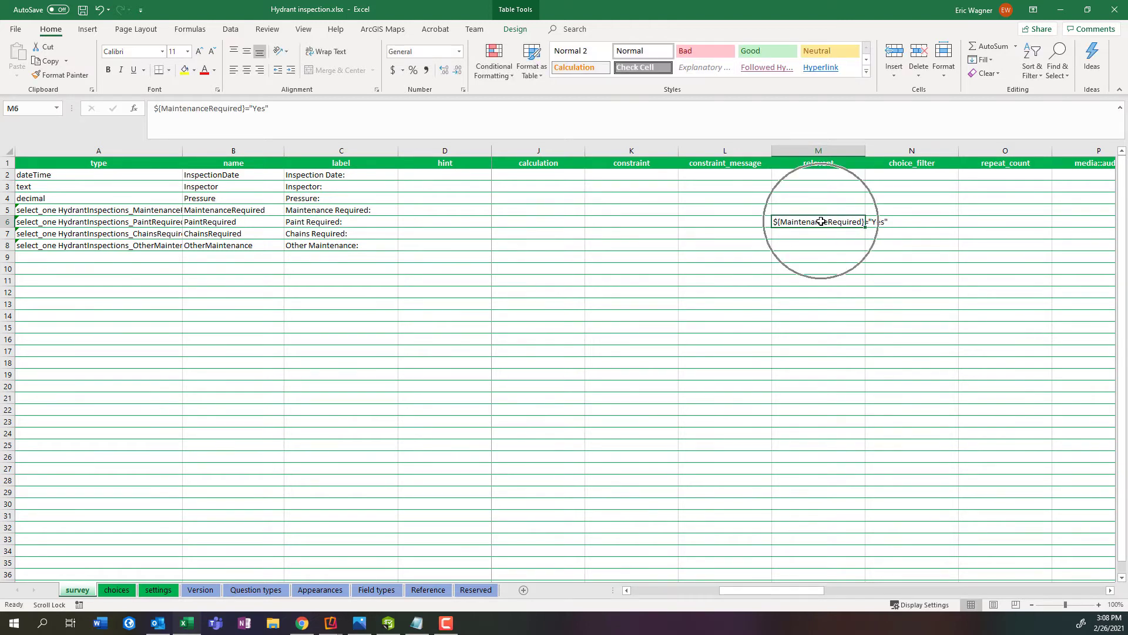
key(ctrl+c)
click(818, 233)
key(ctrl+v)
click(819, 242)
key(ctrl+v)
click(708, 238)
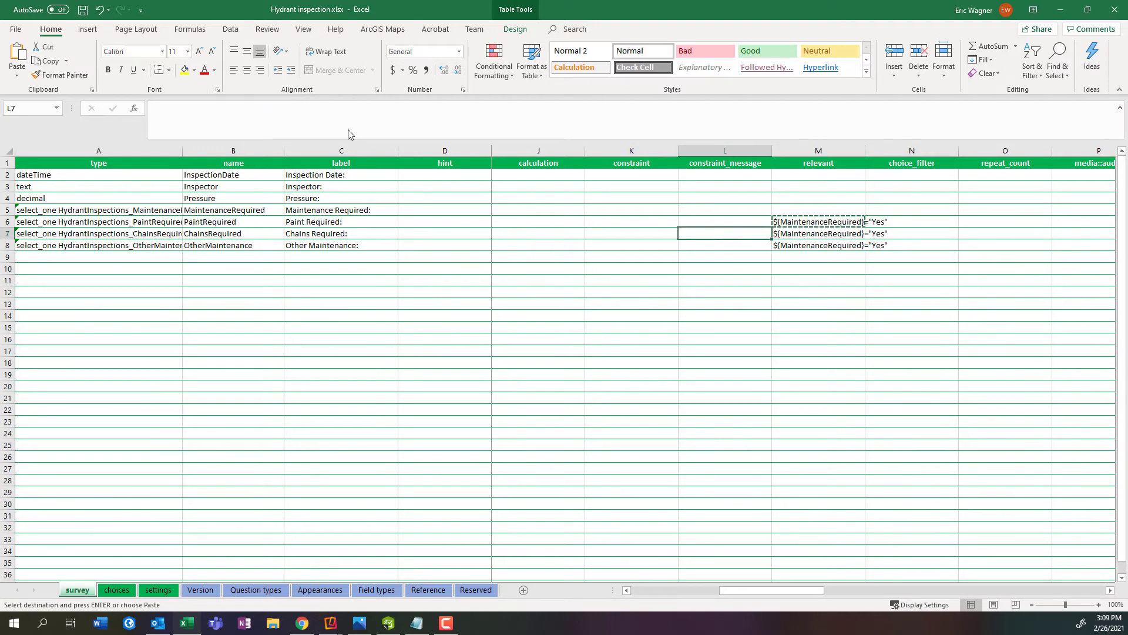
click(85, 13)
In the form preview, answer Yes then No to Maintenance Required to see the follow-ups show and hide.
click(390, 624)
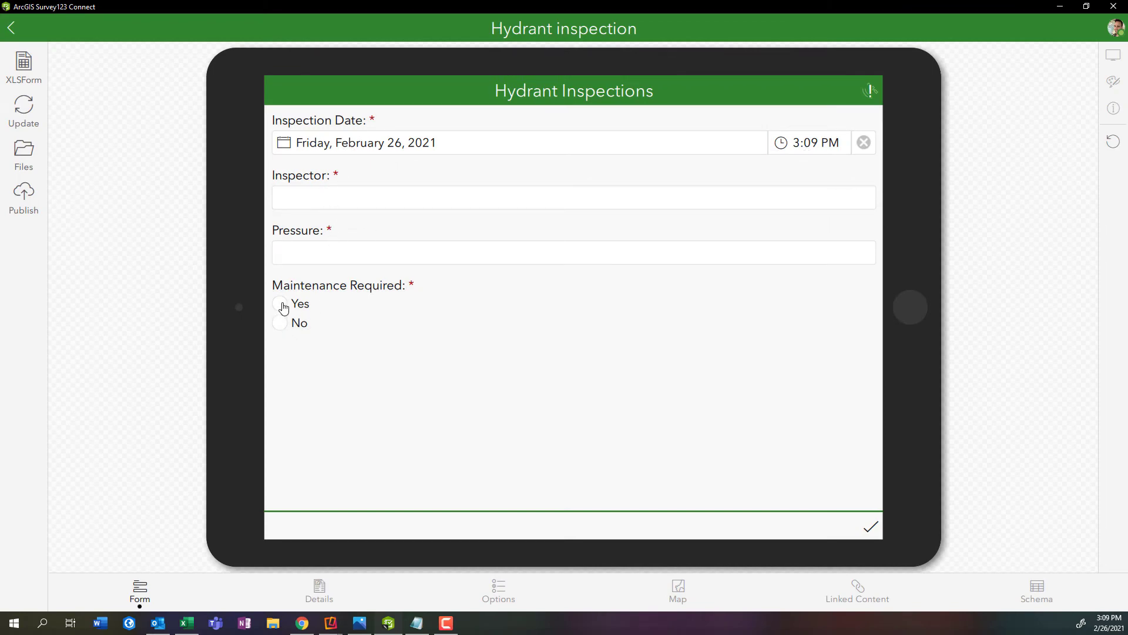
click(282, 305)
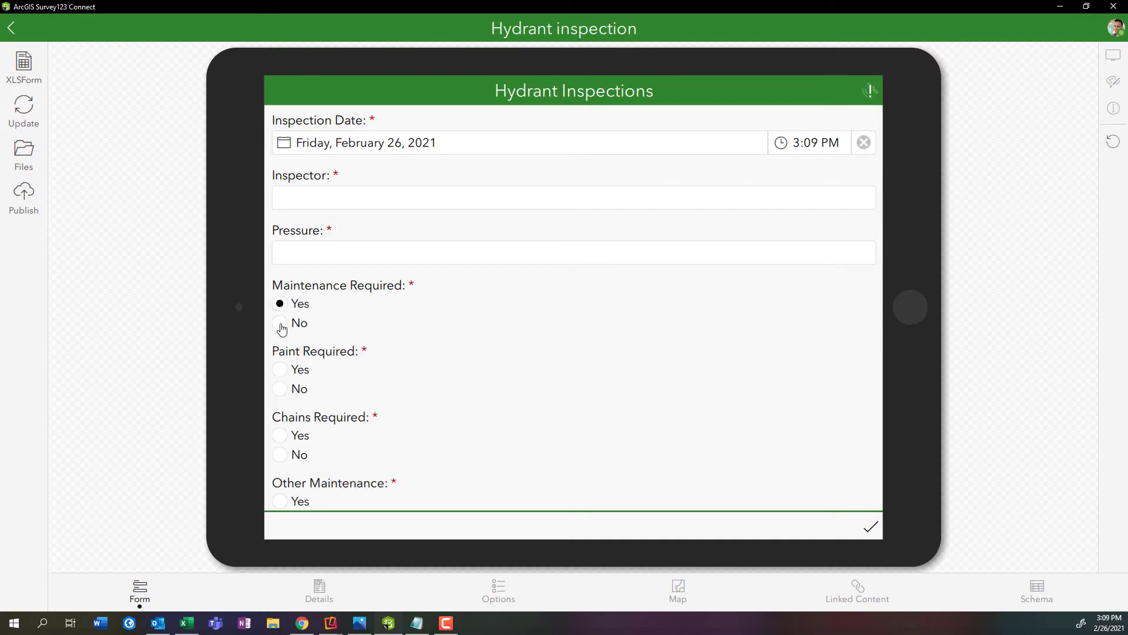
click(281, 325)
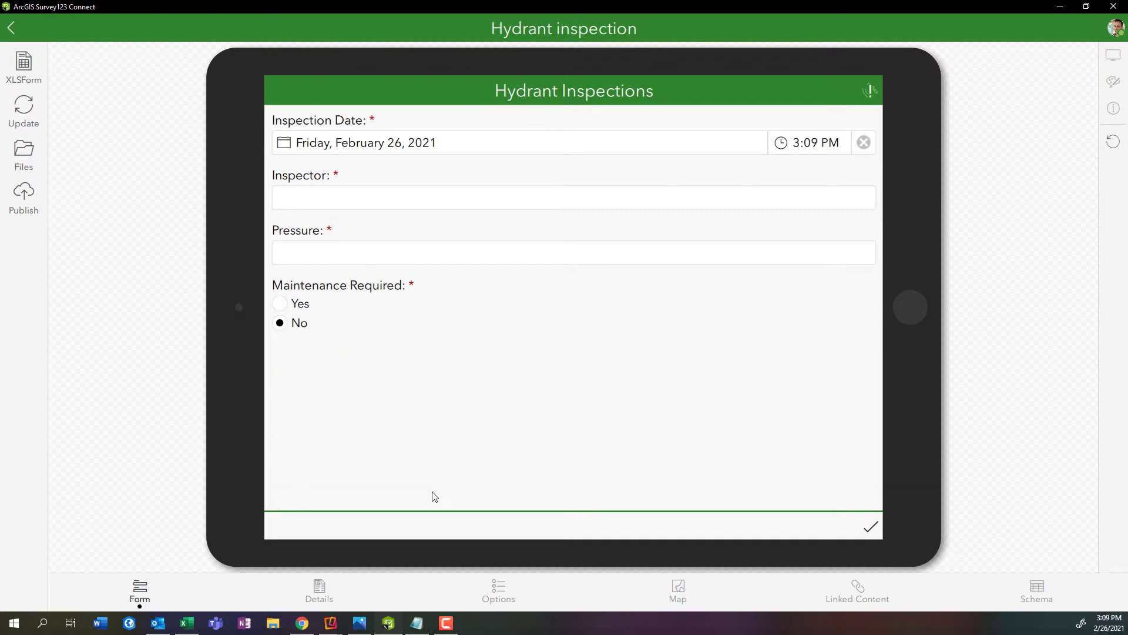
click(188, 626)
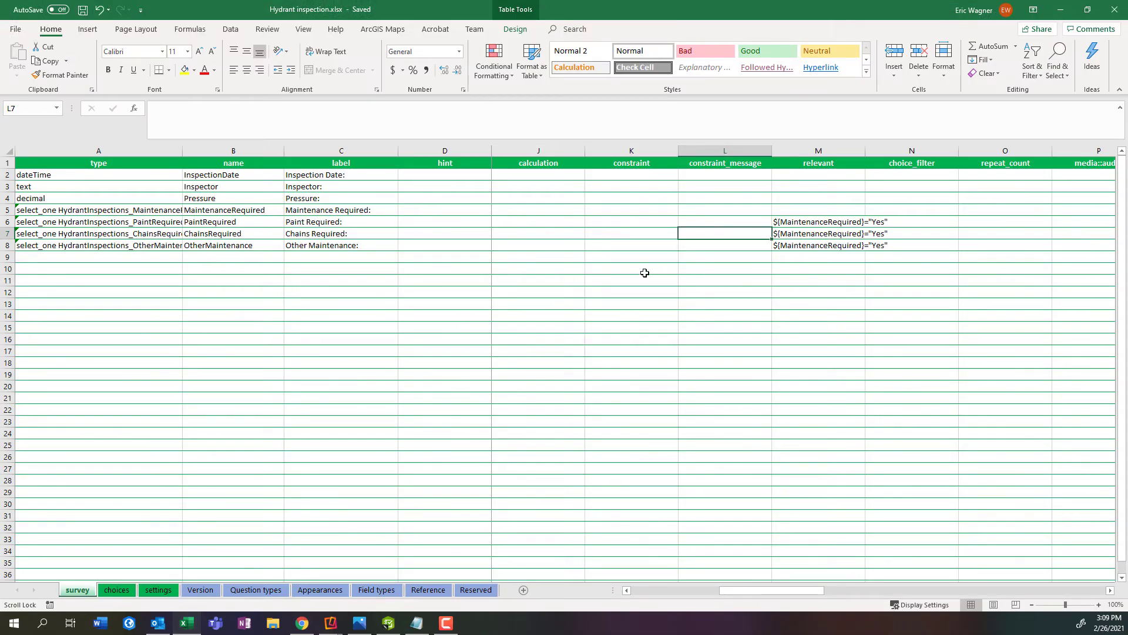
Set Maintenance Required's appearance in E5 to horizontal.
scroll(645, 272, left, 4)
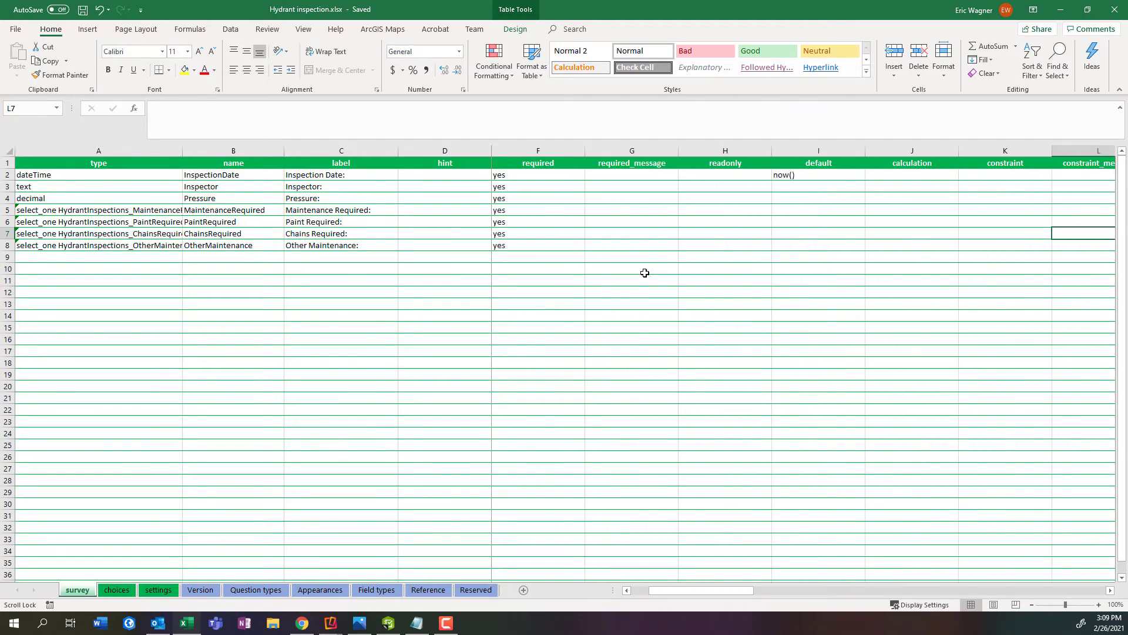
scroll(645, 273, left, 1)
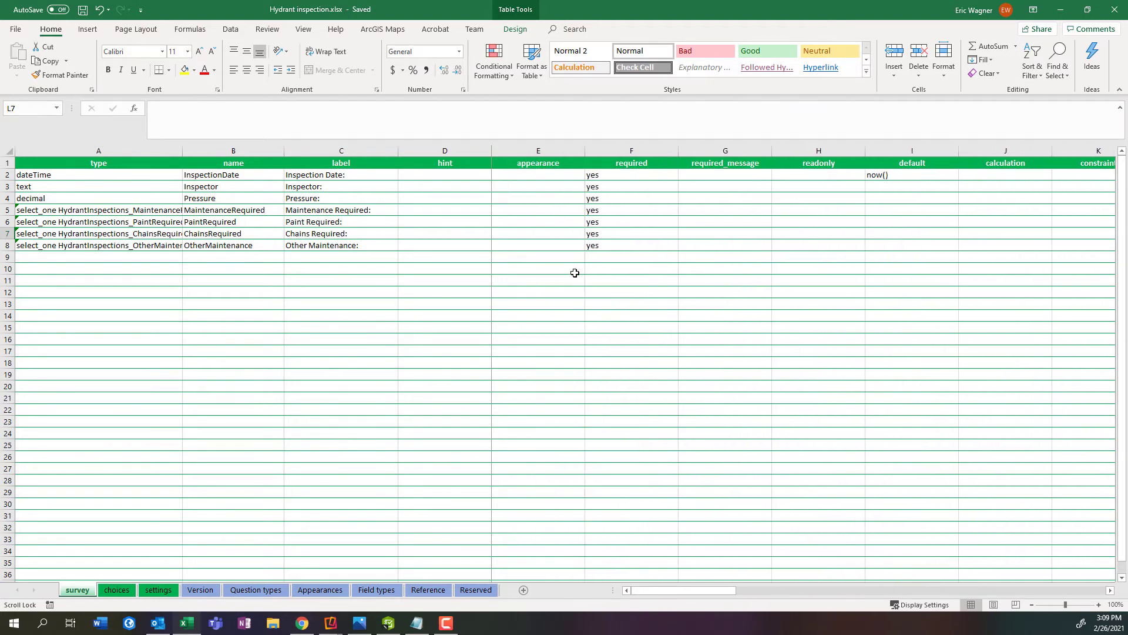
click(545, 211)
click(590, 210)
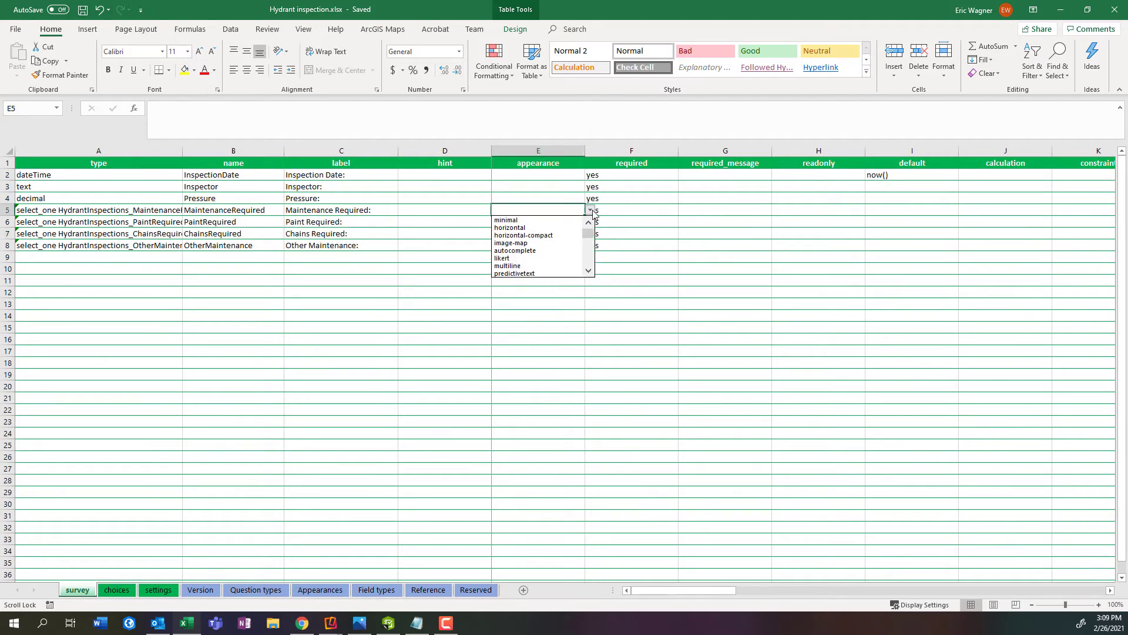
click(567, 227)
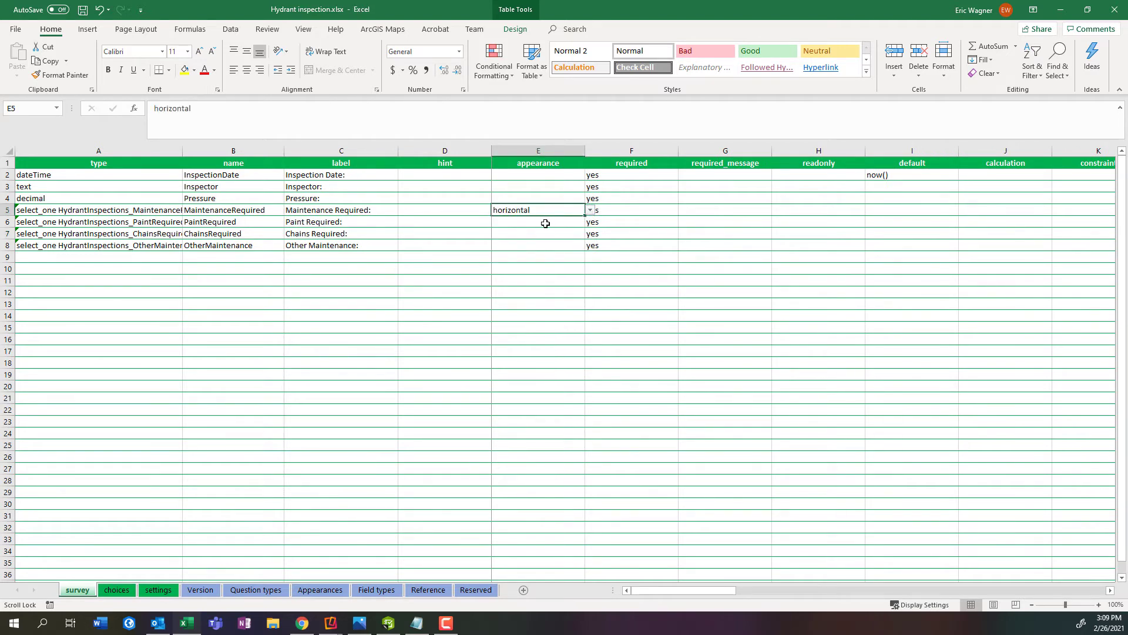
Copy the horizontal appearance into E6, E7 and E8 and save the workbook.
key(ctrl+c)
scroll(545, 211, down, 1)
click(545, 211)
key(ctrl+v)
click(537, 220)
key(ctrl+v)
click(539, 237)
key(ctrl+v)
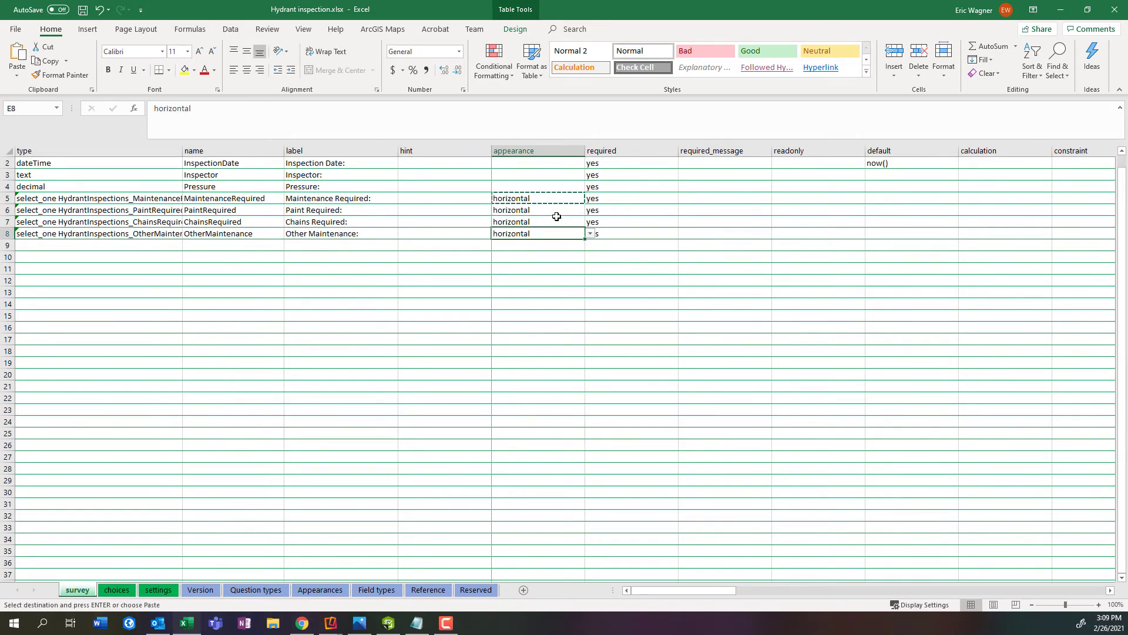
click(554, 218)
click(82, 11)
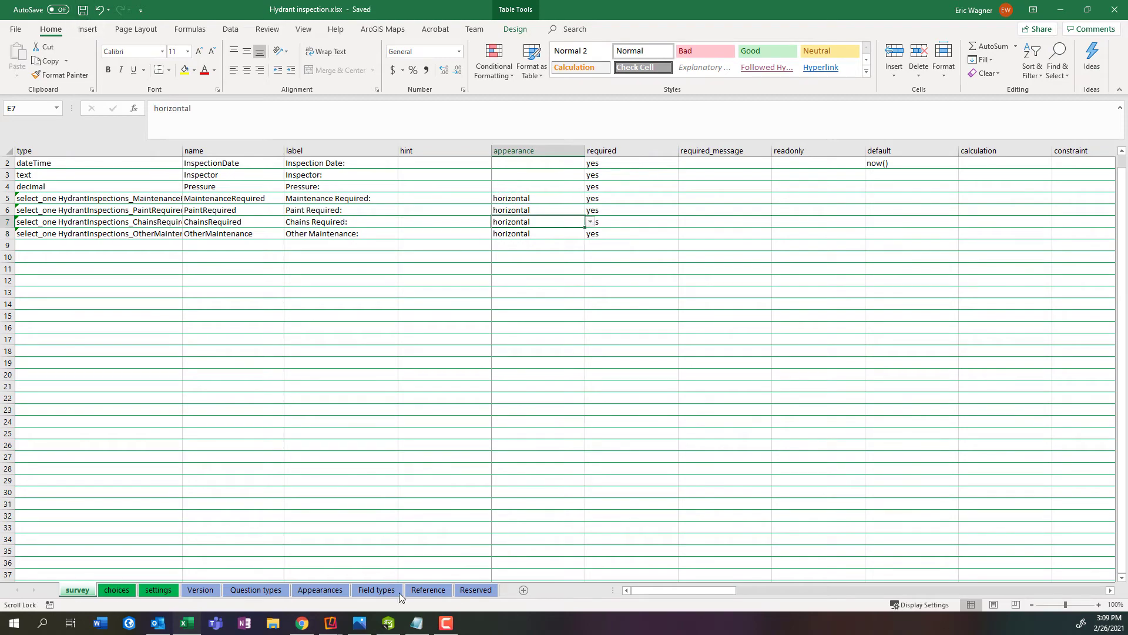
click(388, 624)
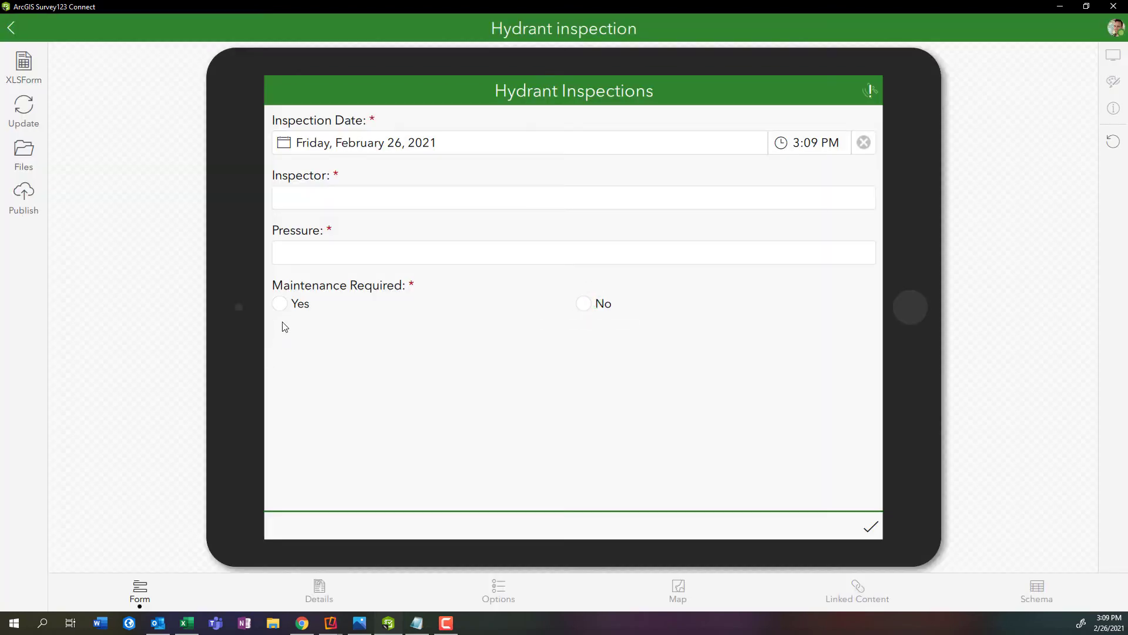
In the preview, answer Yes to Maintenance Required, No to Paint and Chains, and Yes to Other Maintenance.
click(281, 306)
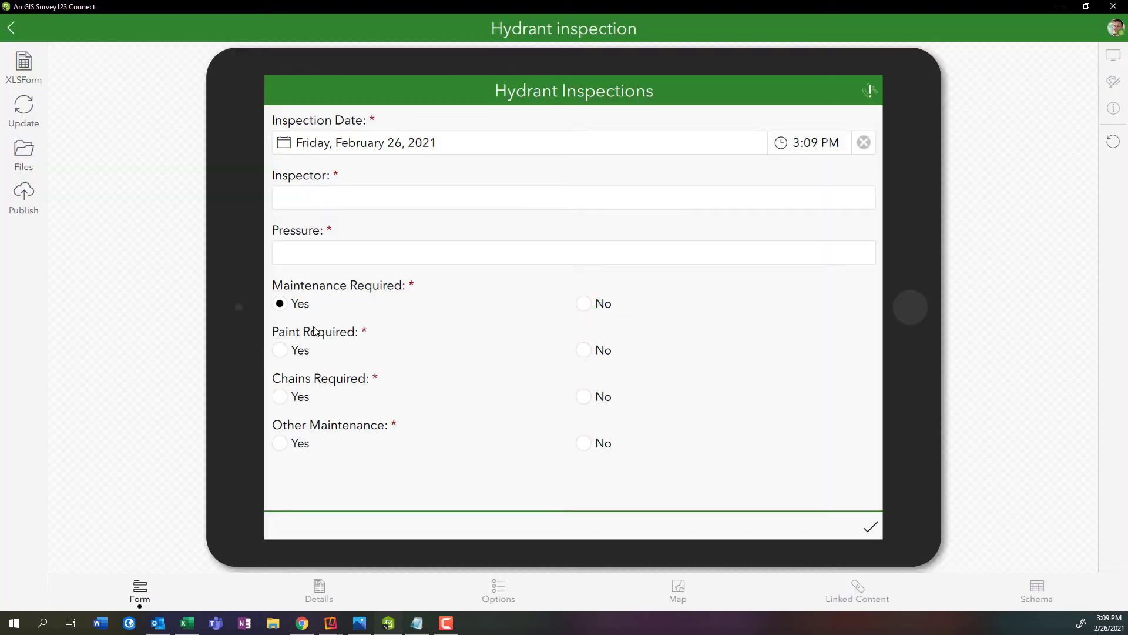
click(583, 351)
click(587, 408)
click(280, 448)
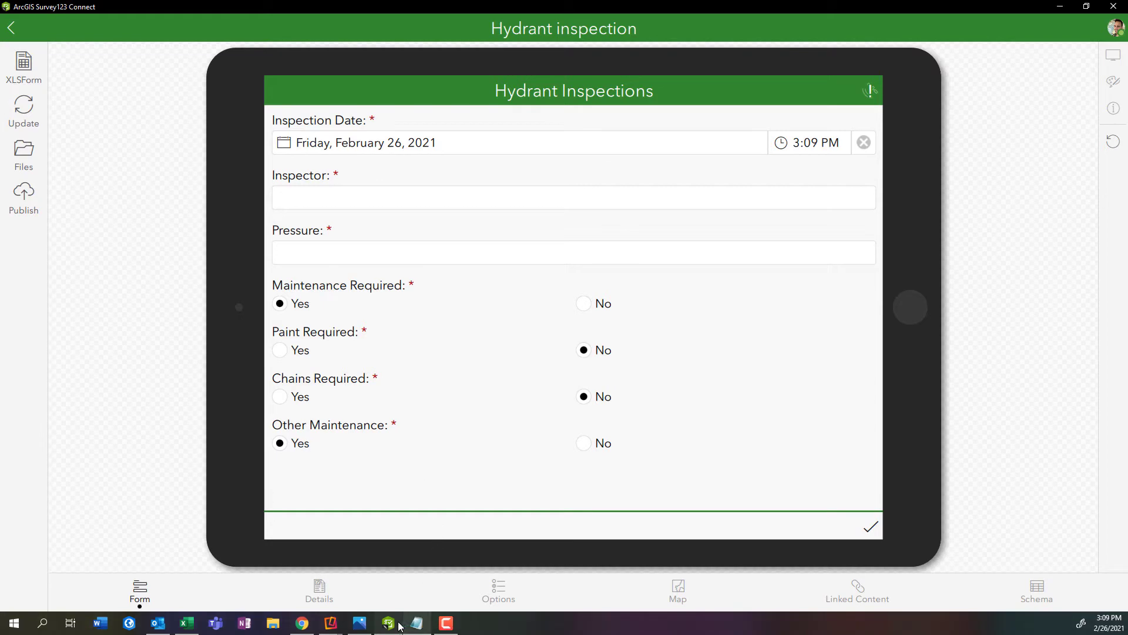
mouse_move(393, 626)
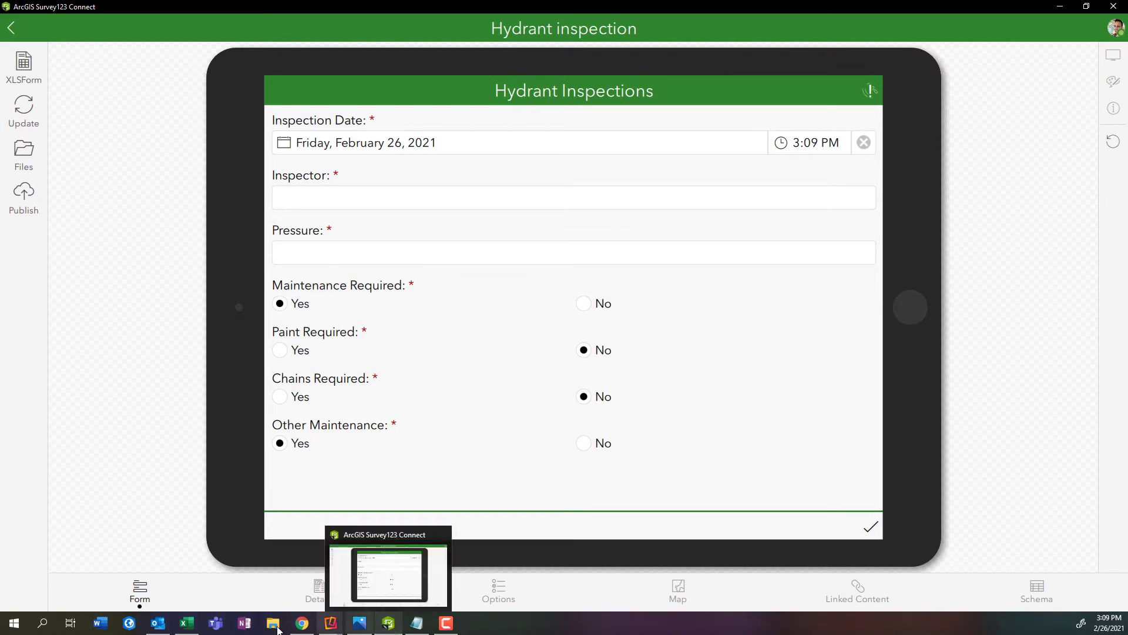
click(187, 623)
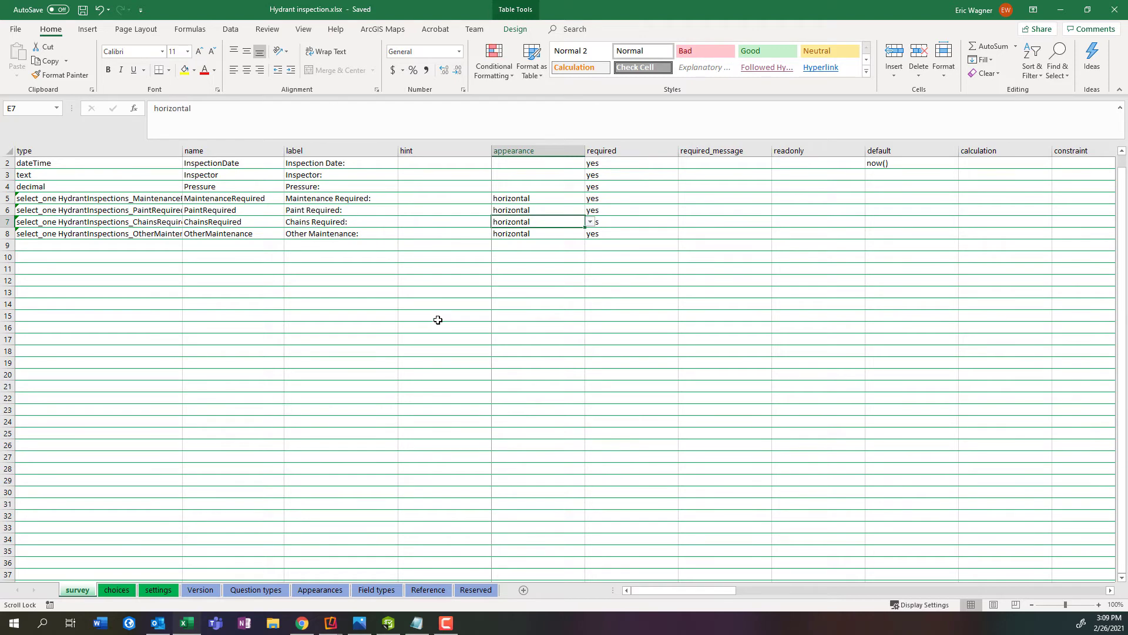
Make row 9 a hidden-type question after checking the HydrantInspections table fields.
scroll(157, 288, up, 1)
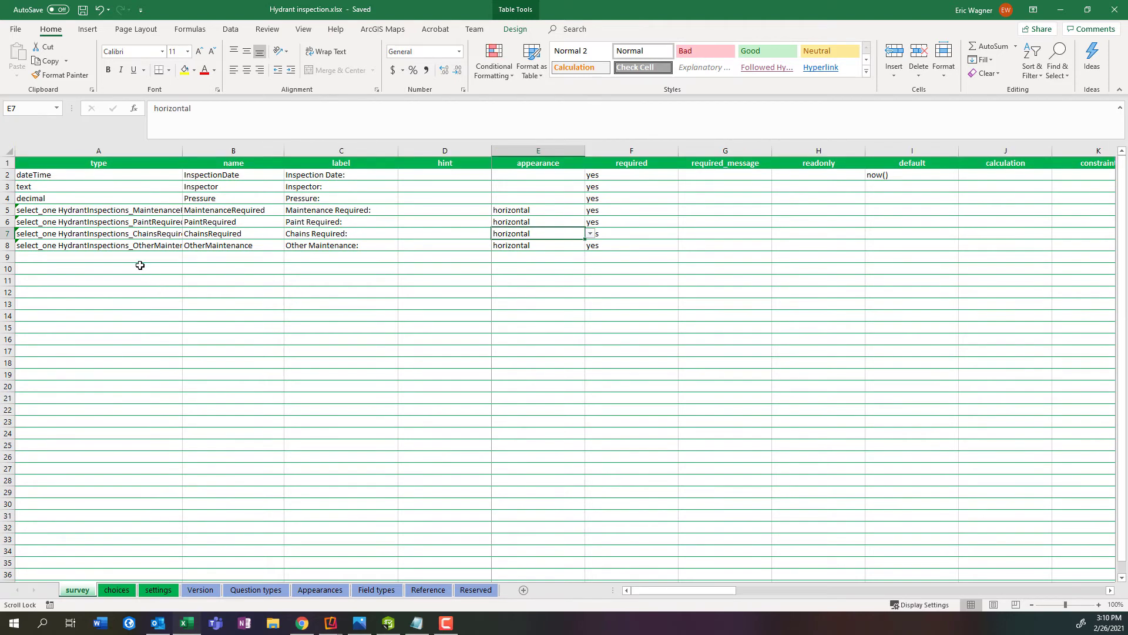
double_click(121, 258)
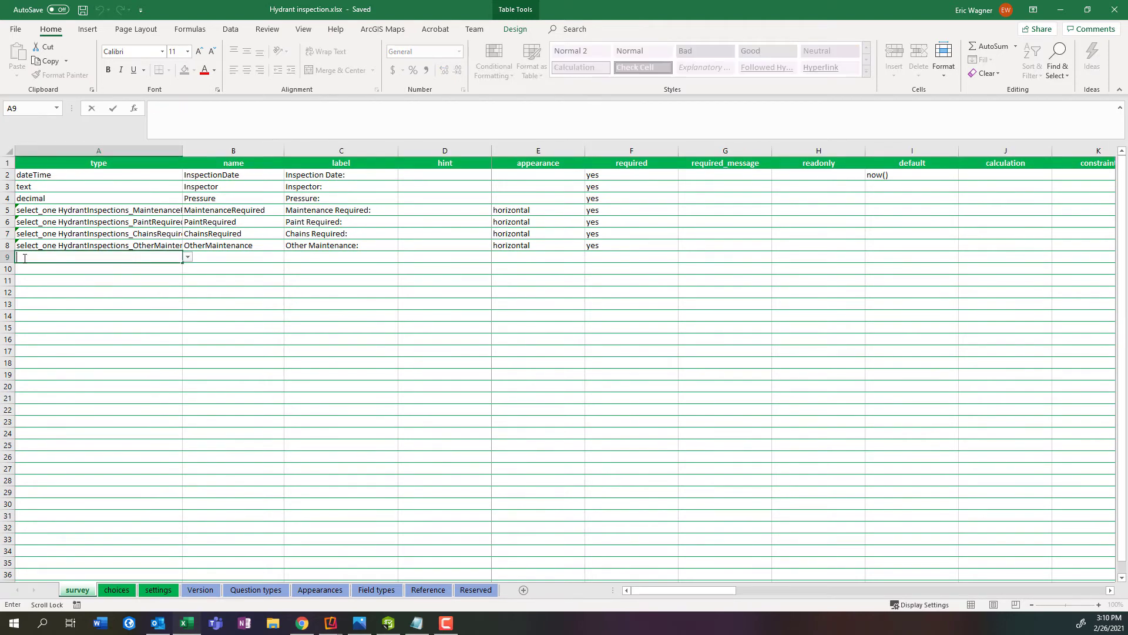
click(187, 257)
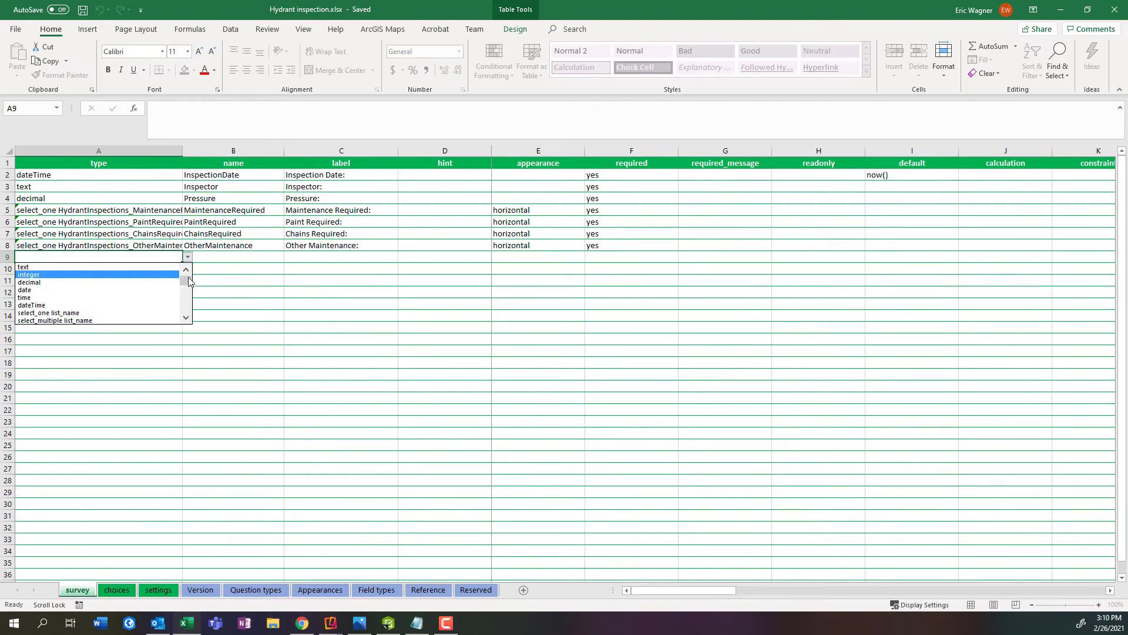
drag(186, 281, 187, 303)
click(81, 298)
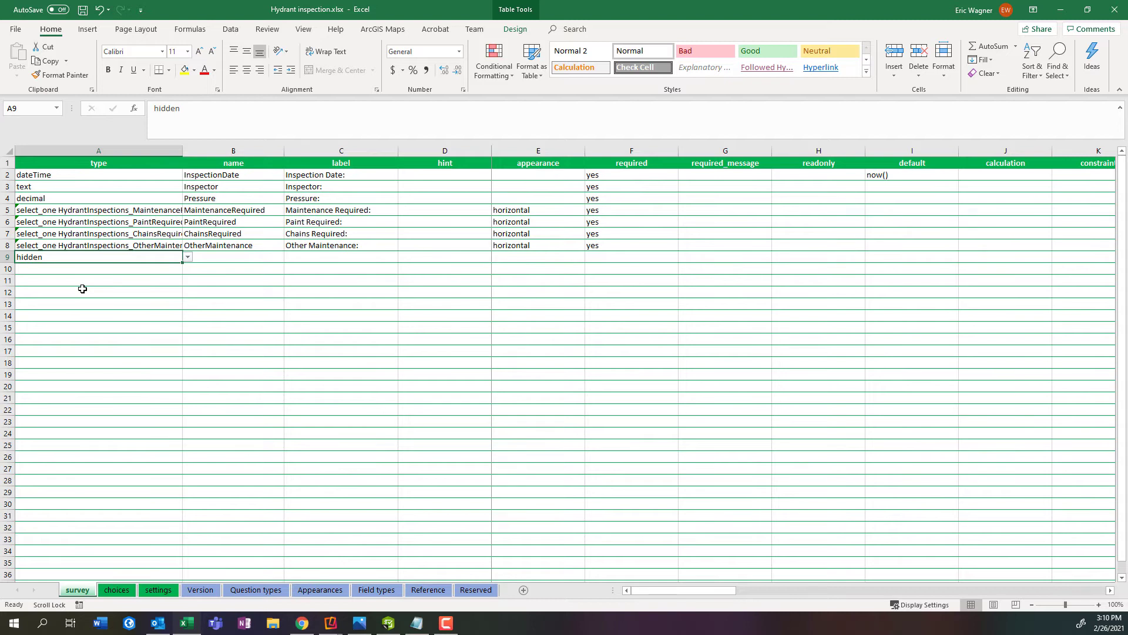
click(226, 257)
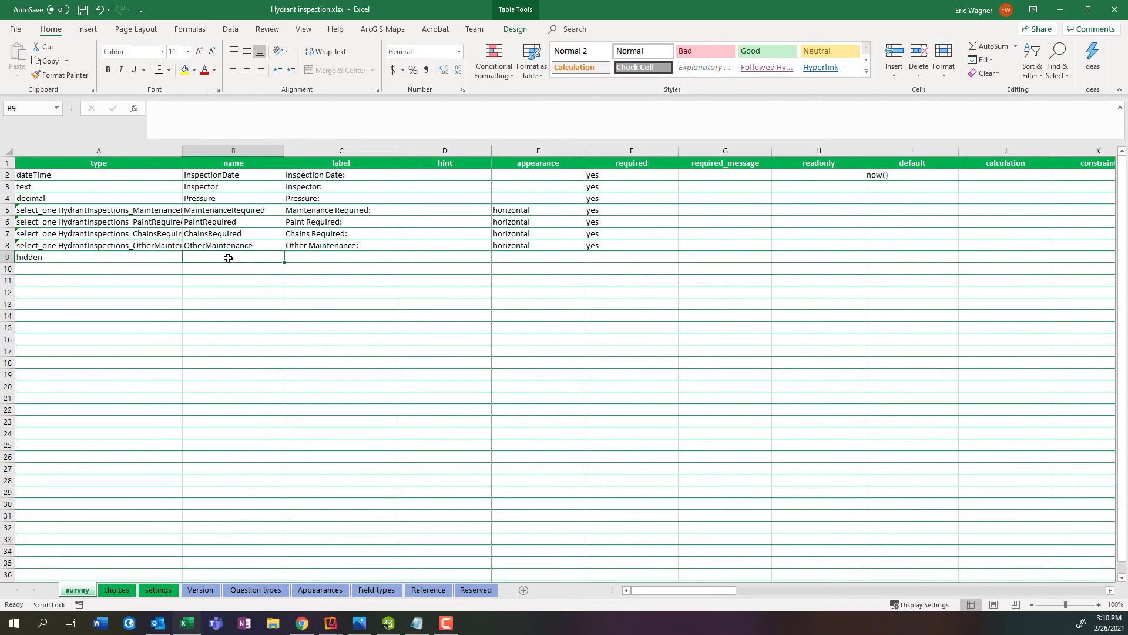
click(302, 622)
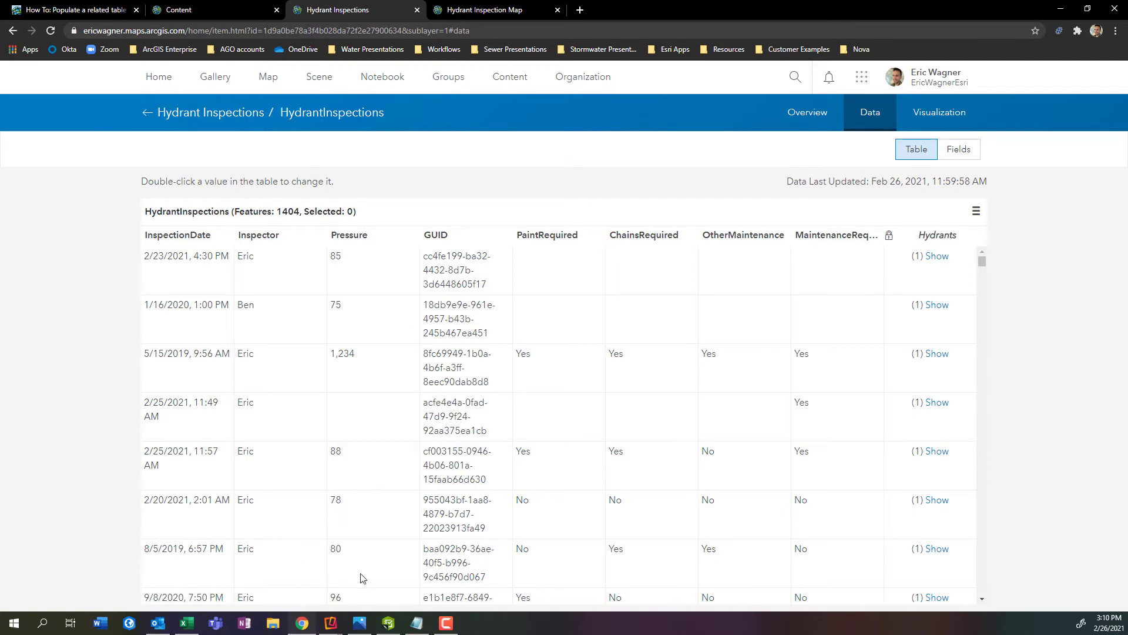
click(389, 623)
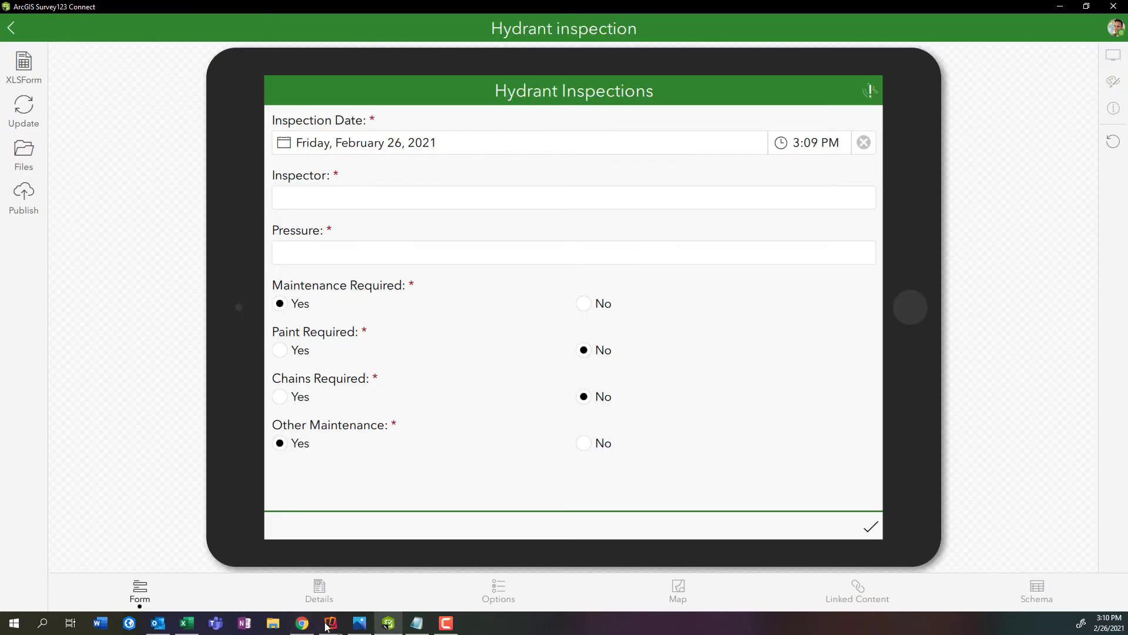
click(186, 623)
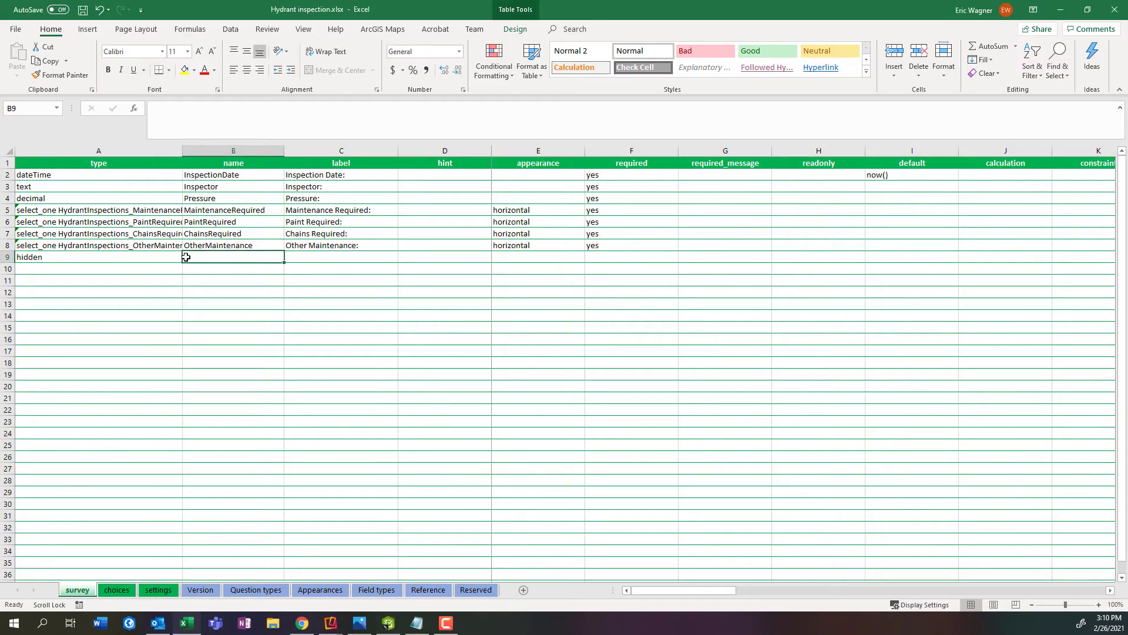
Name and label the row 9 question GUID and set its field type to esriFieldTypeGUID.
double_click(233, 258)
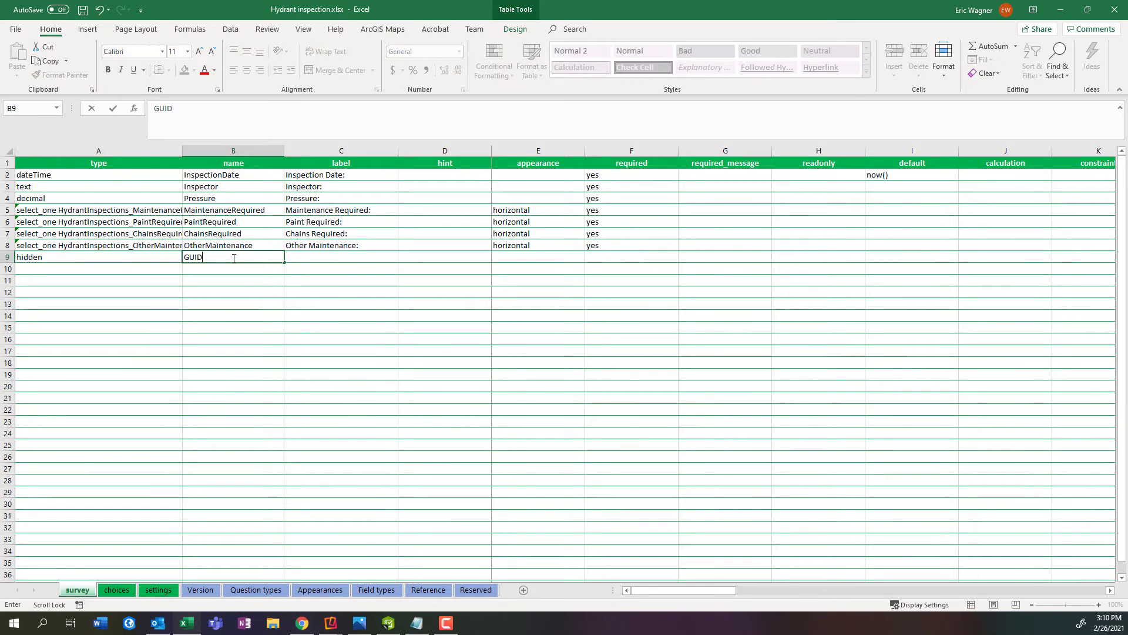
click(305, 259)
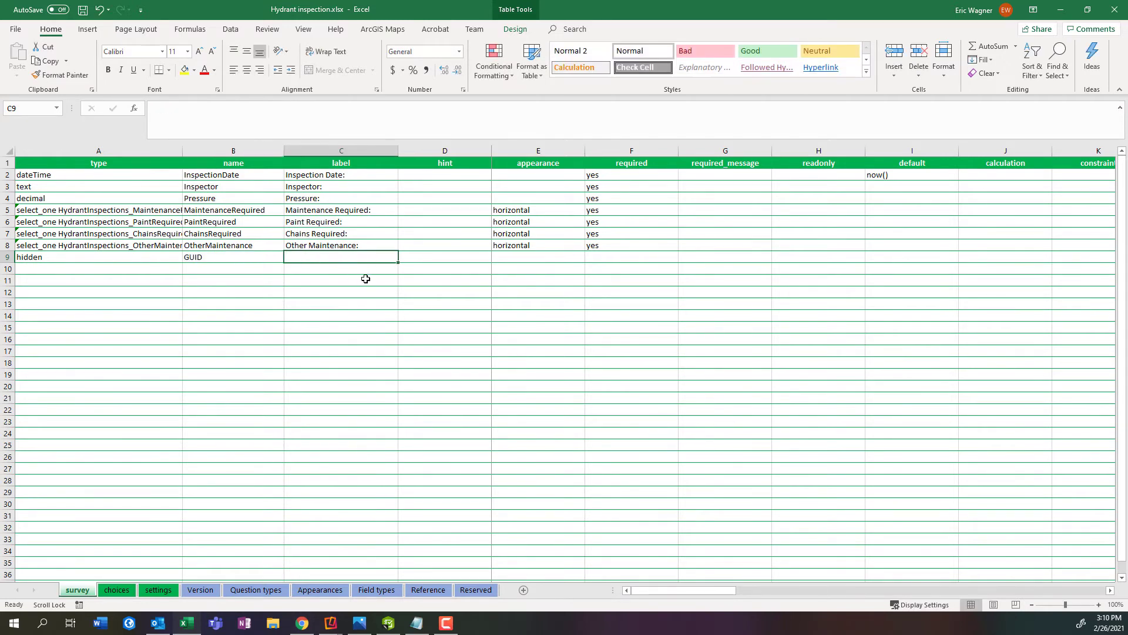
text(GUID)
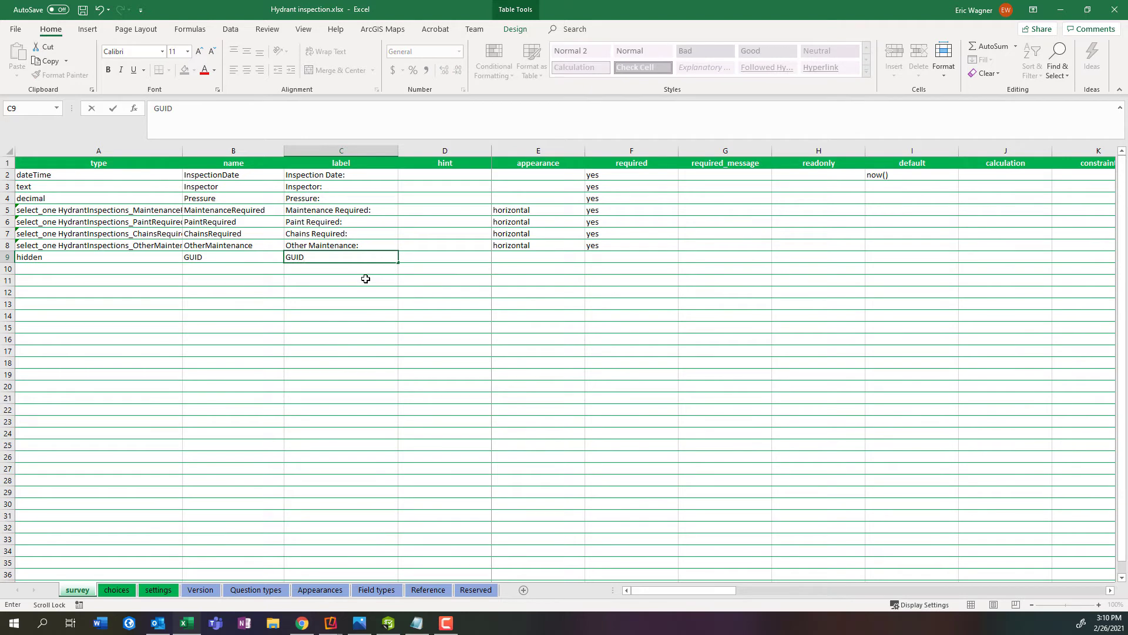
click(435, 255)
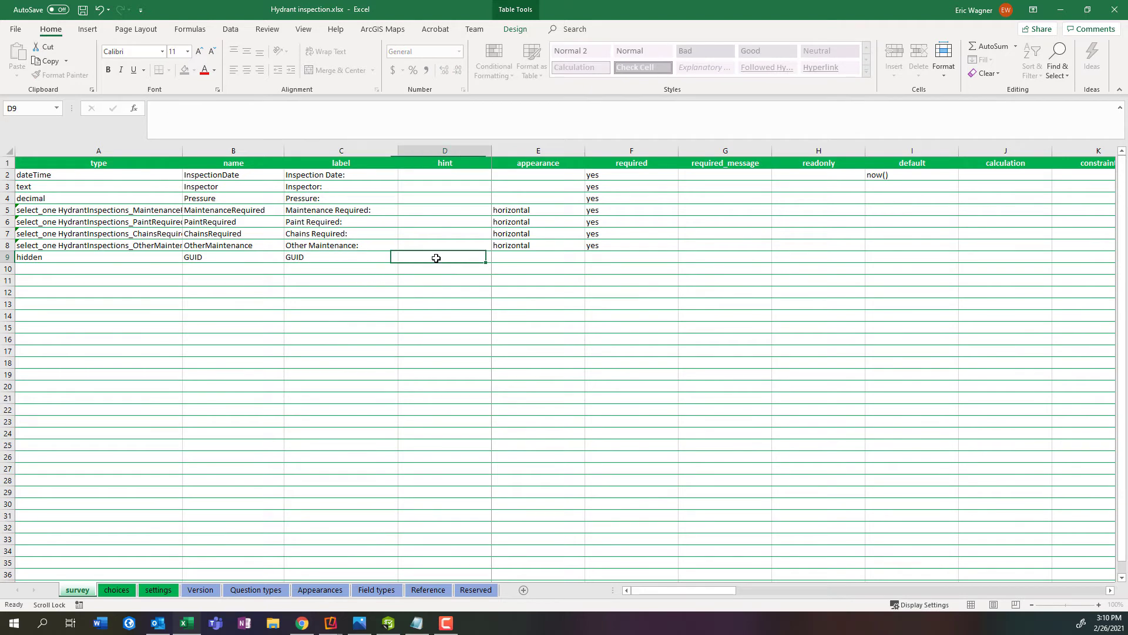
click(526, 255)
scroll(529, 255, right, 5)
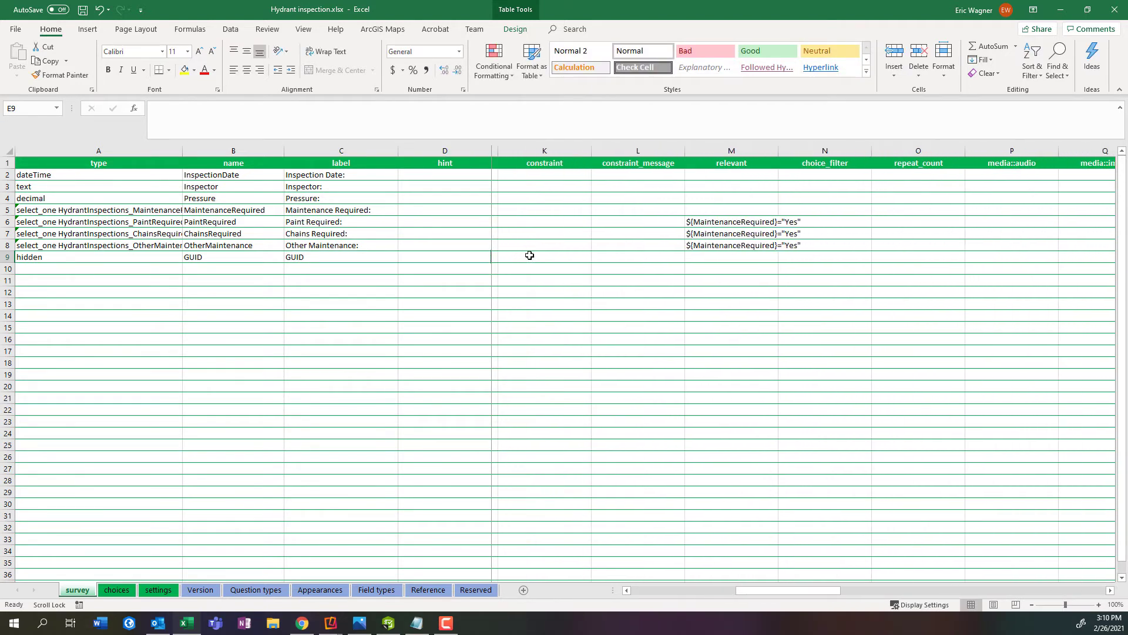
scroll(529, 255, right, 1)
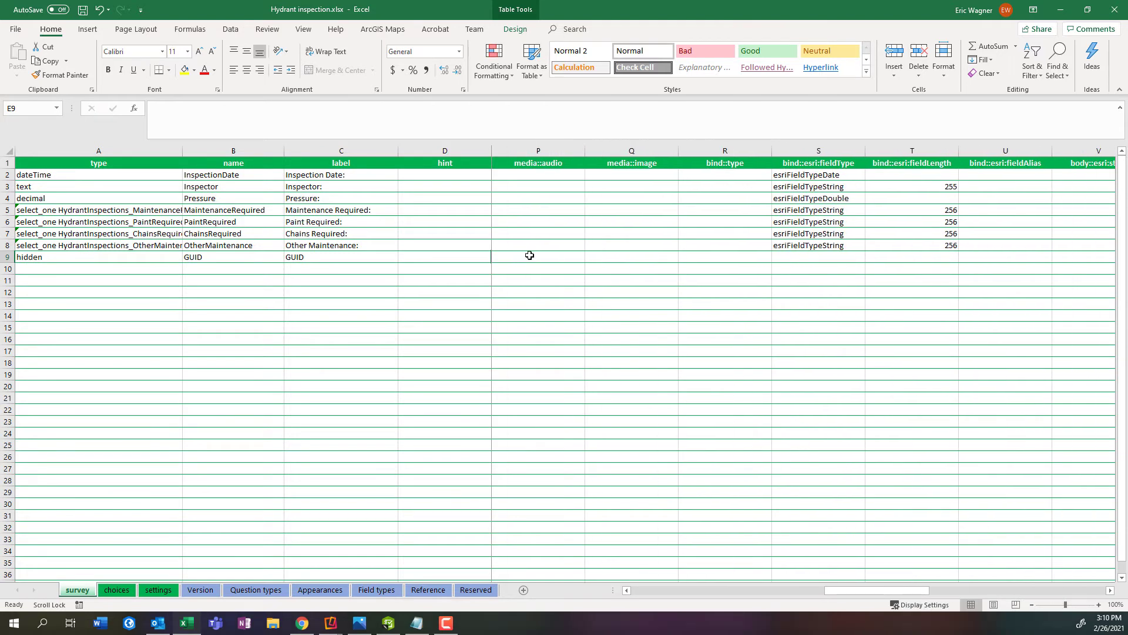
click(788, 257)
click(870, 257)
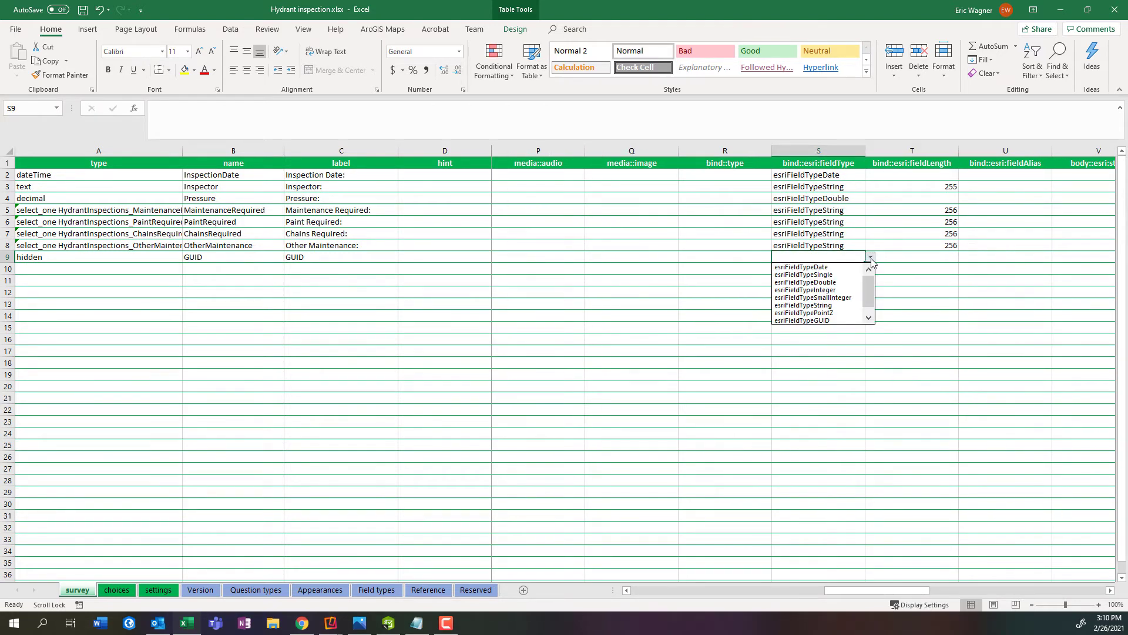
click(829, 320)
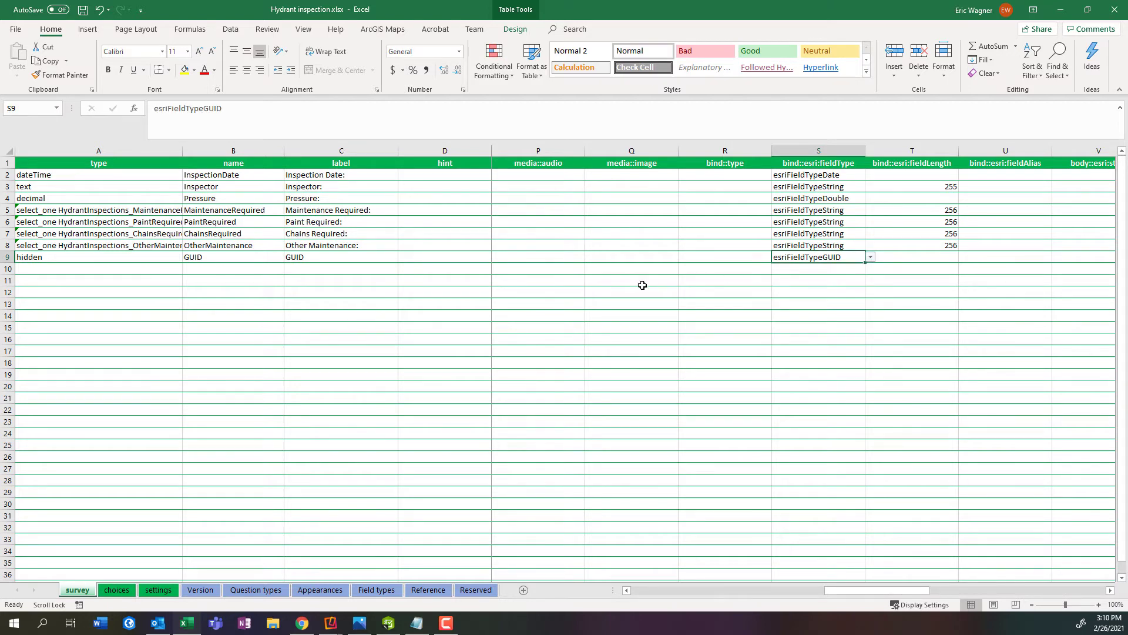
Compare the settings sheet's item ID with the Hydrant Inspections item page in the browser.
click(157, 590)
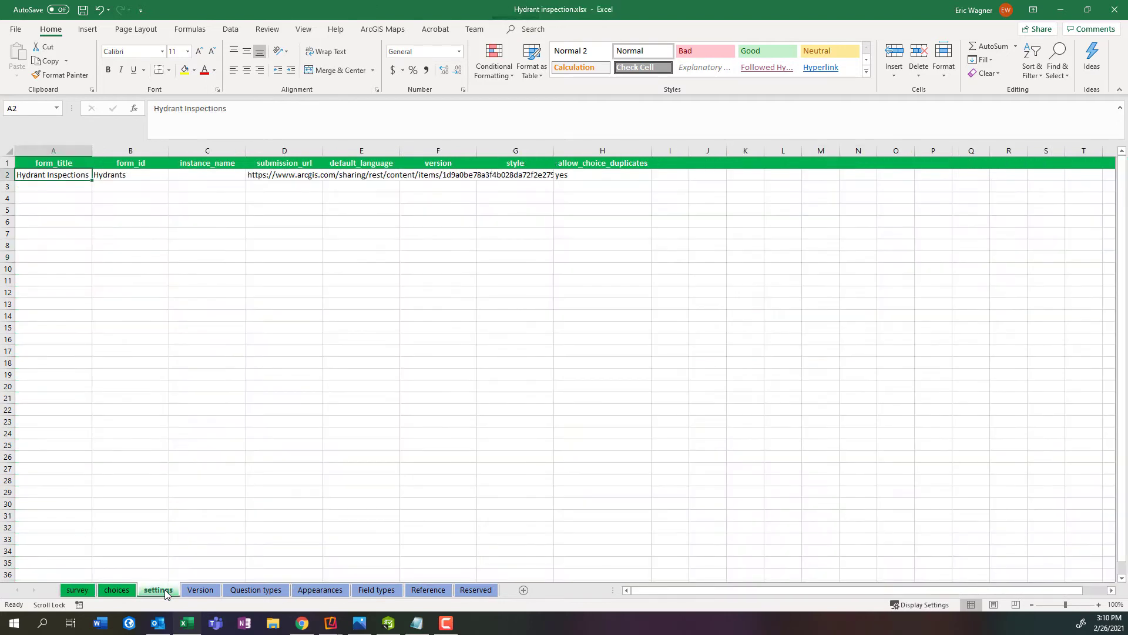
click(151, 176)
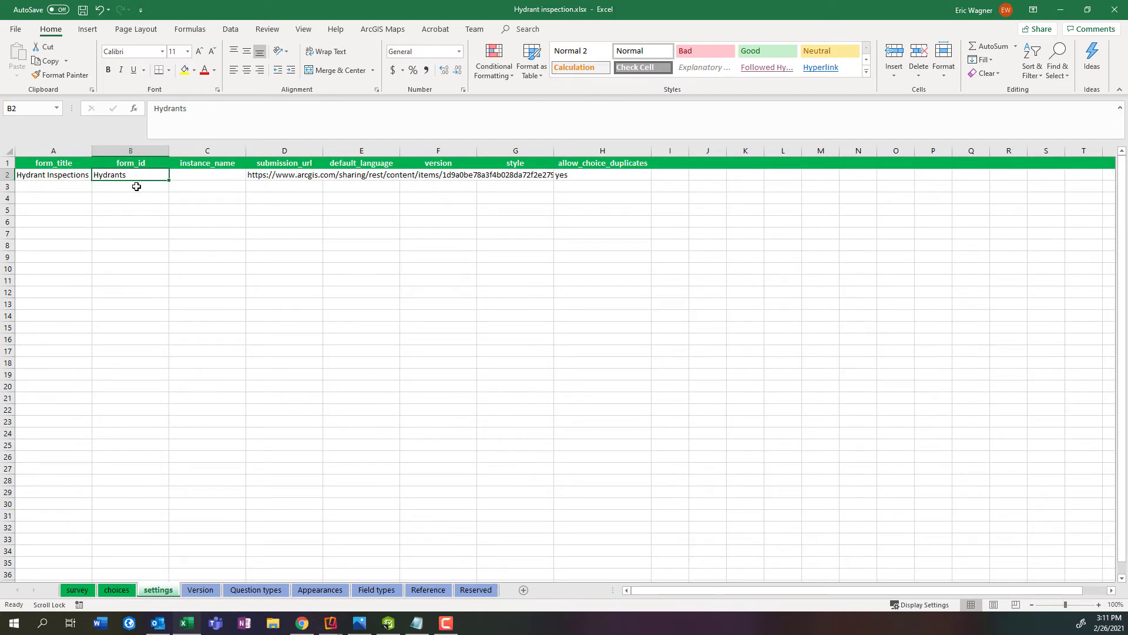
click(272, 179)
drag(350, 110, 487, 109)
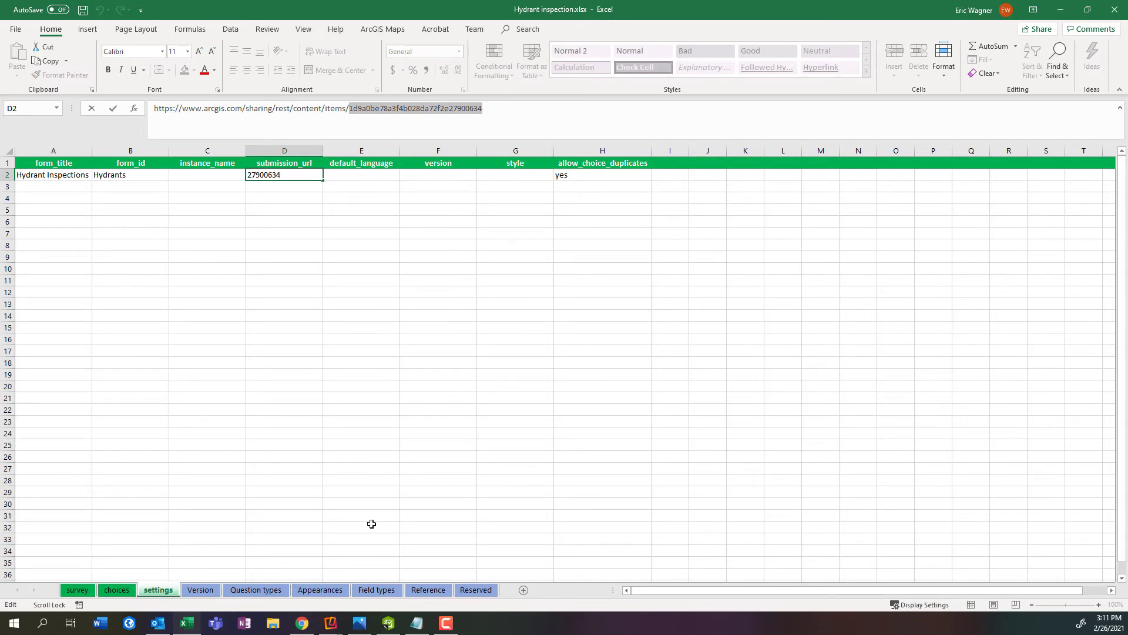
click(302, 623)
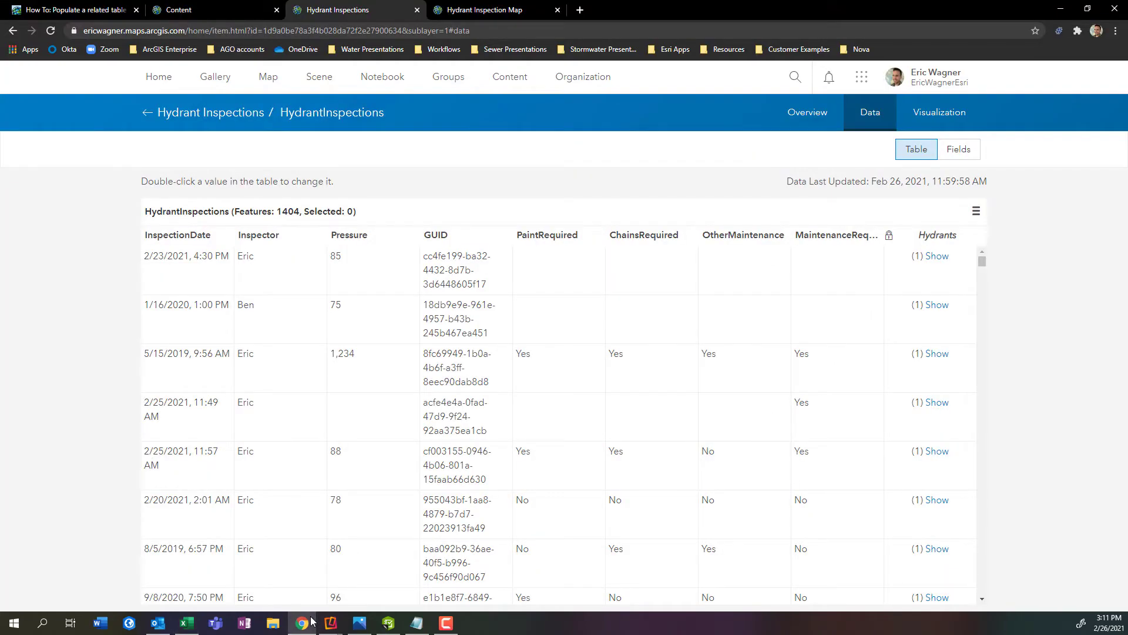
click(209, 115)
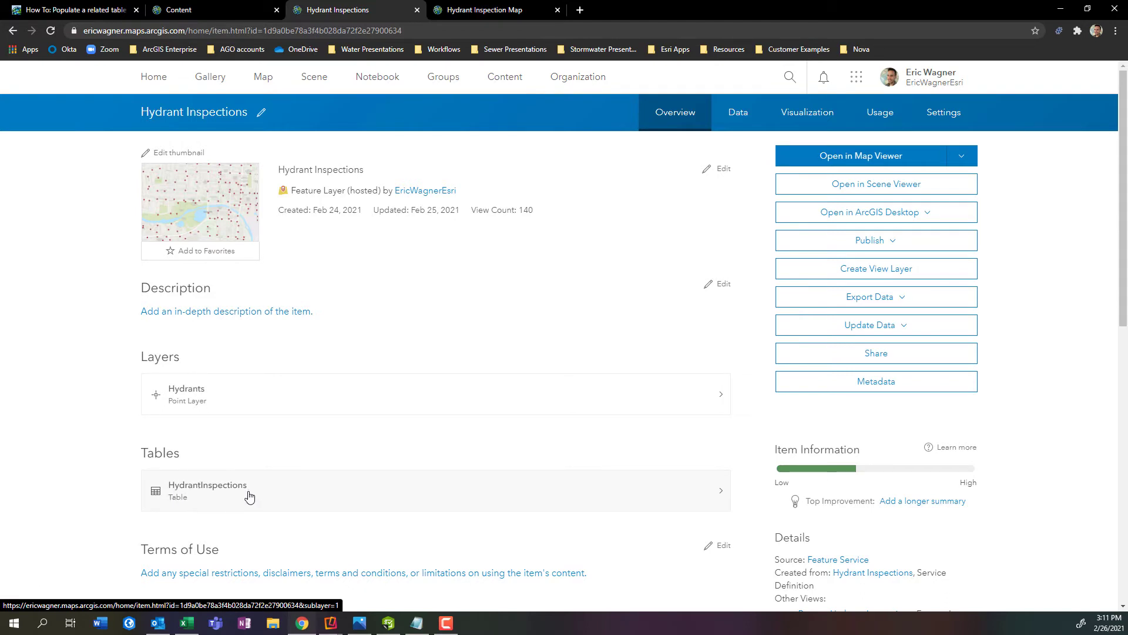
click(187, 622)
Change form_id in B2 to HydrantInspections and save the workbook.
click(133, 175)
double_click(138, 176)
text(nsp)
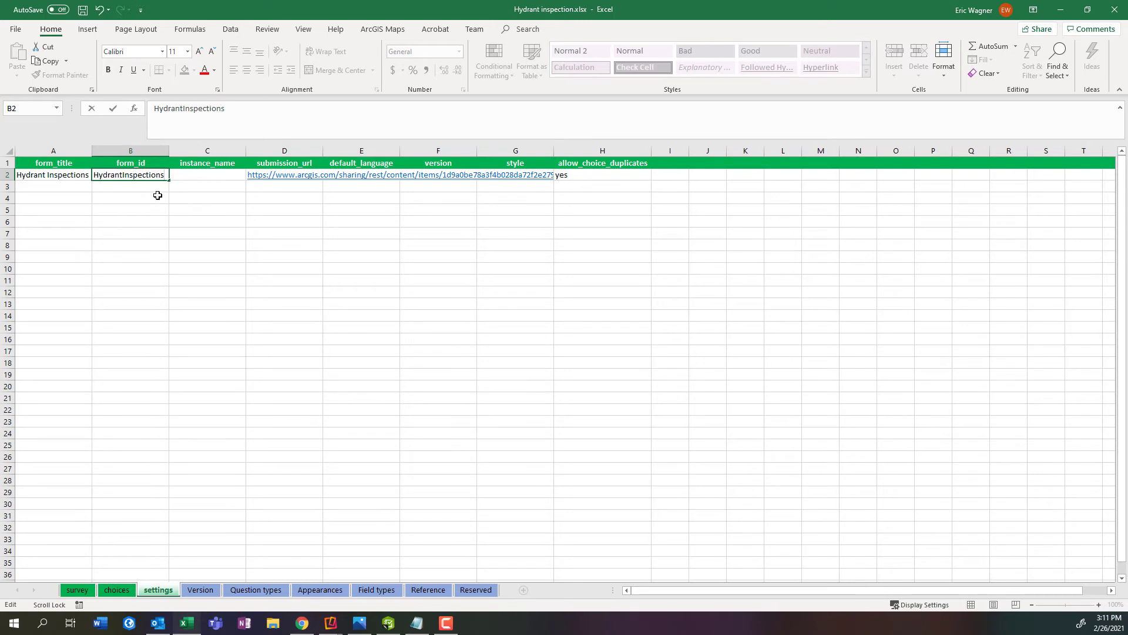
text(ections)
click(158, 195)
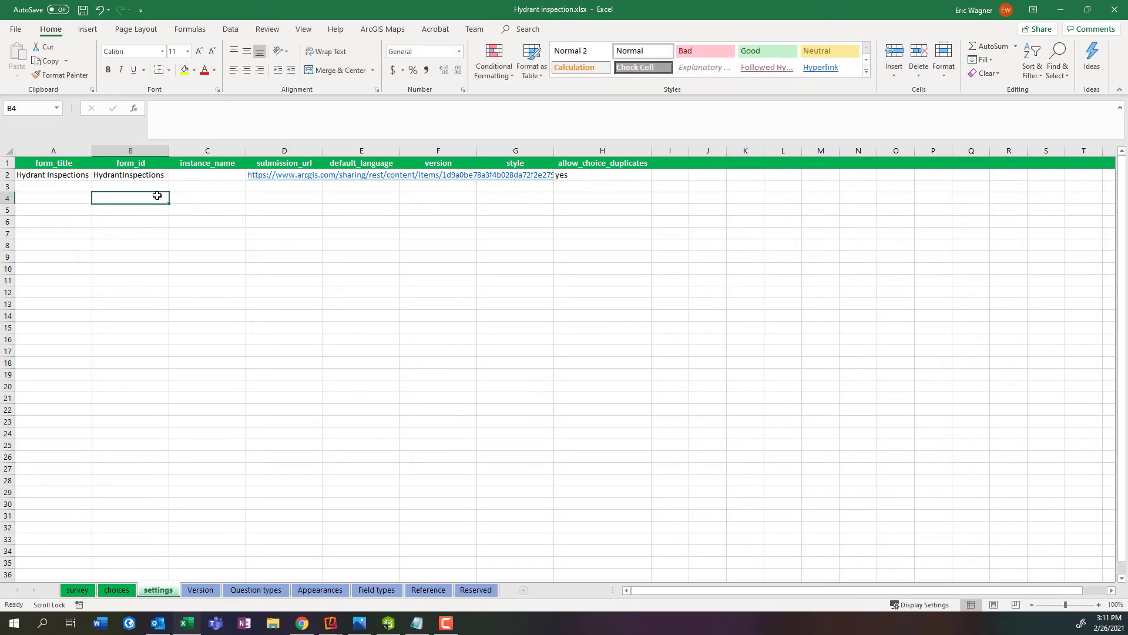
click(84, 10)
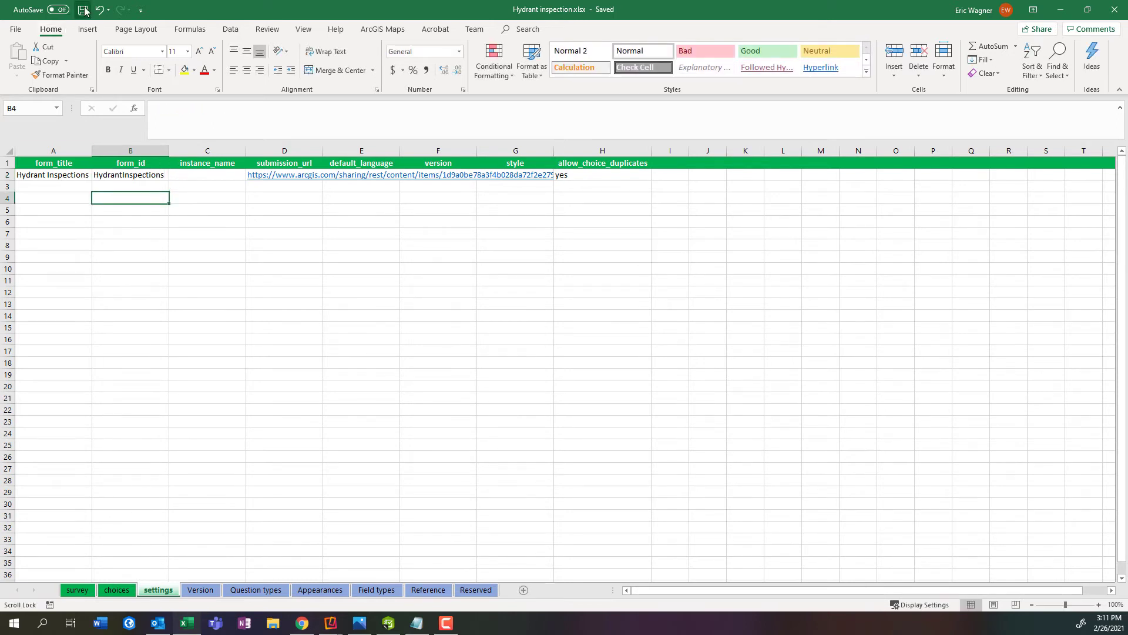
Publish the Hydrant inspection survey with unchanged options to the existing HydrantInspections feature service.
click(385, 625)
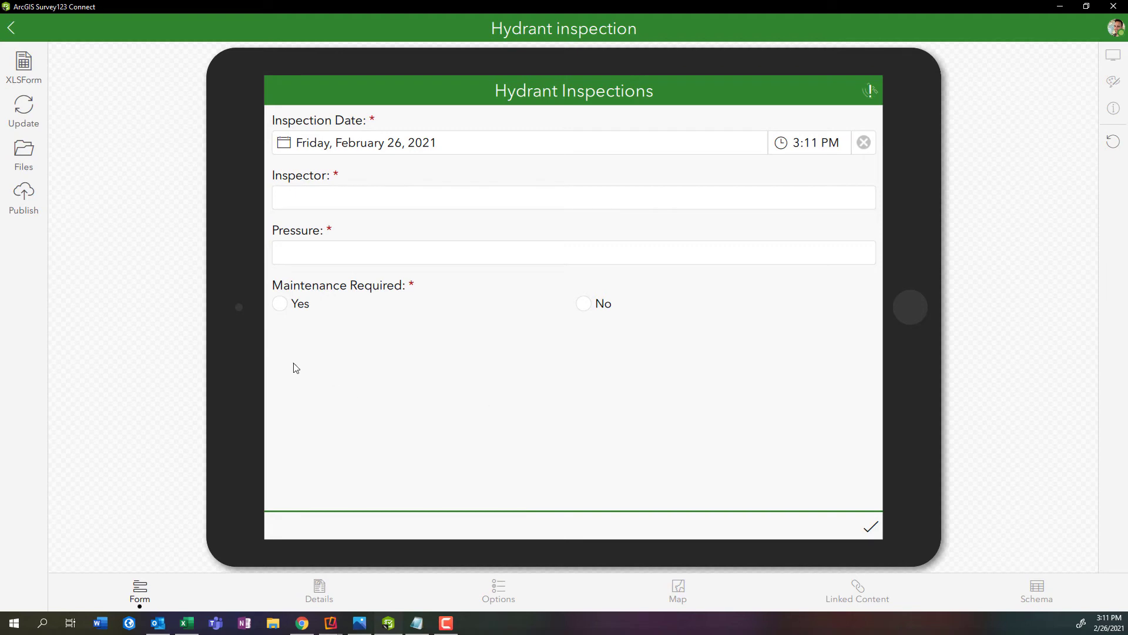
click(20, 202)
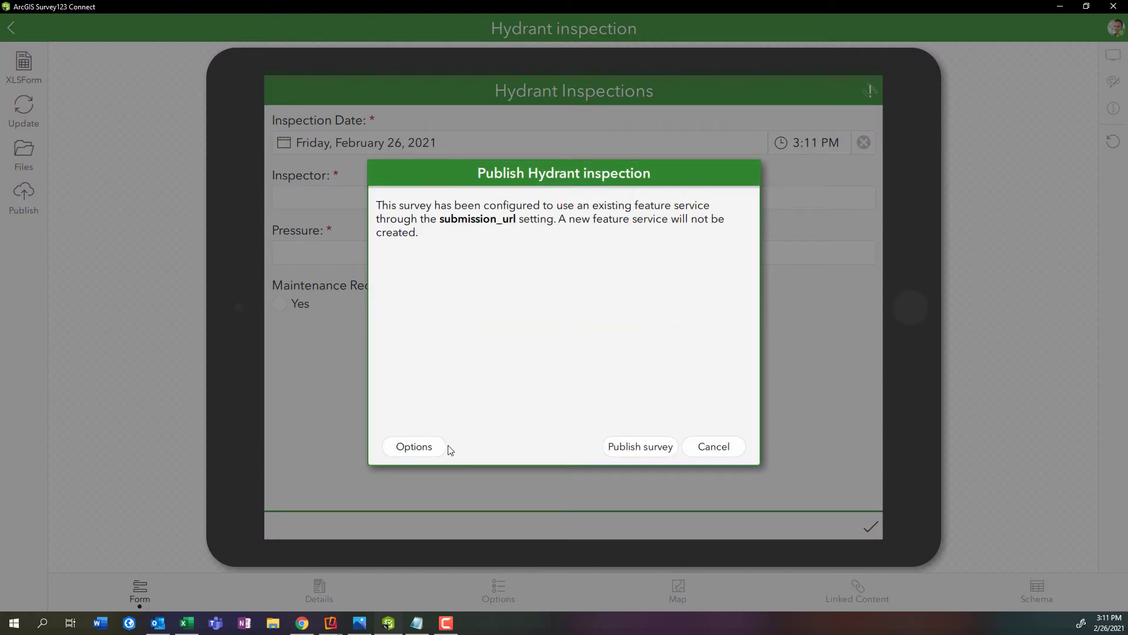
click(414, 447)
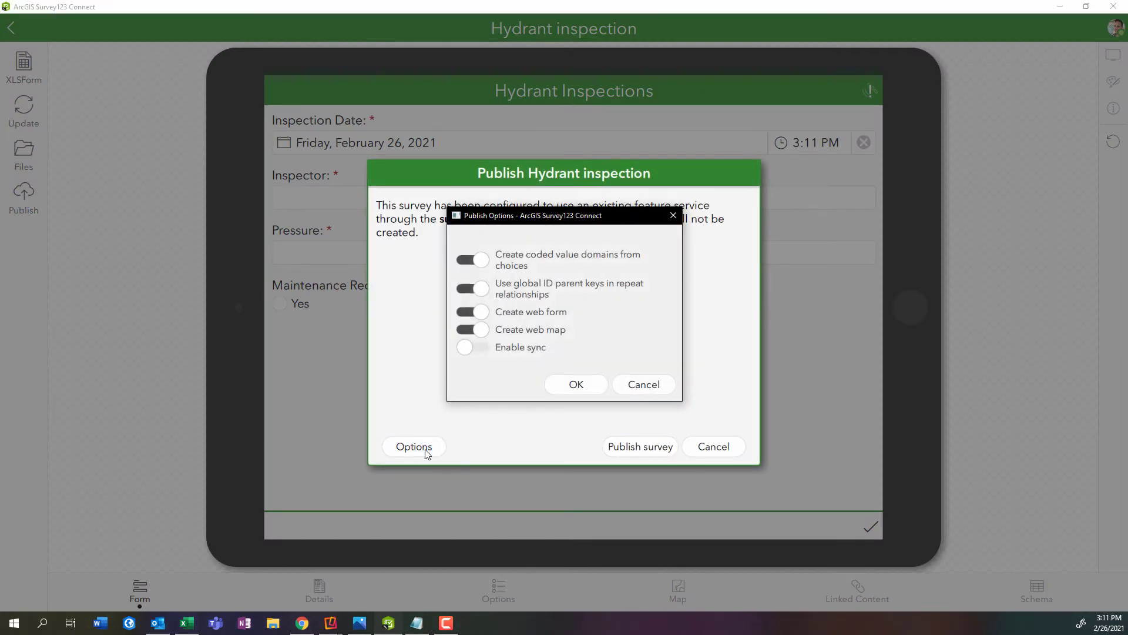
click(577, 386)
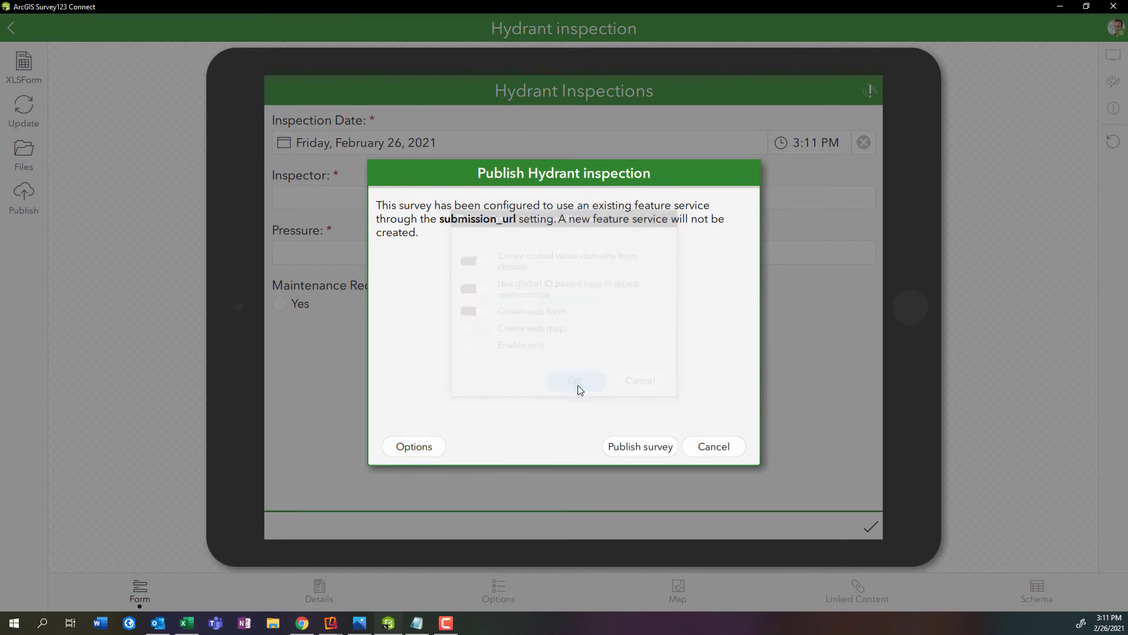
click(637, 448)
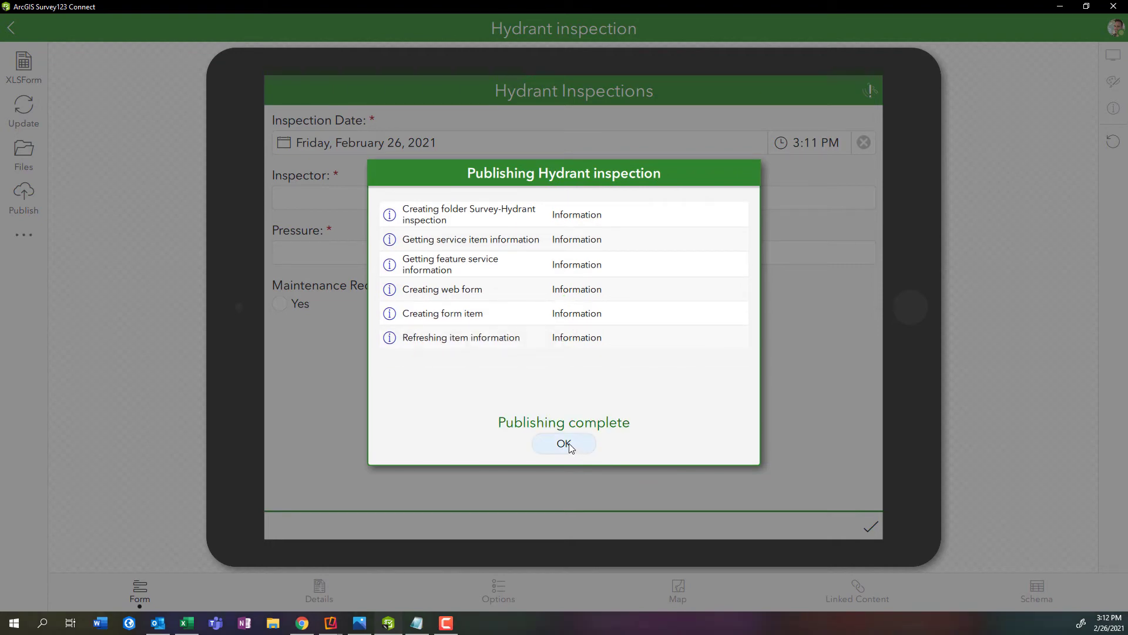
click(565, 444)
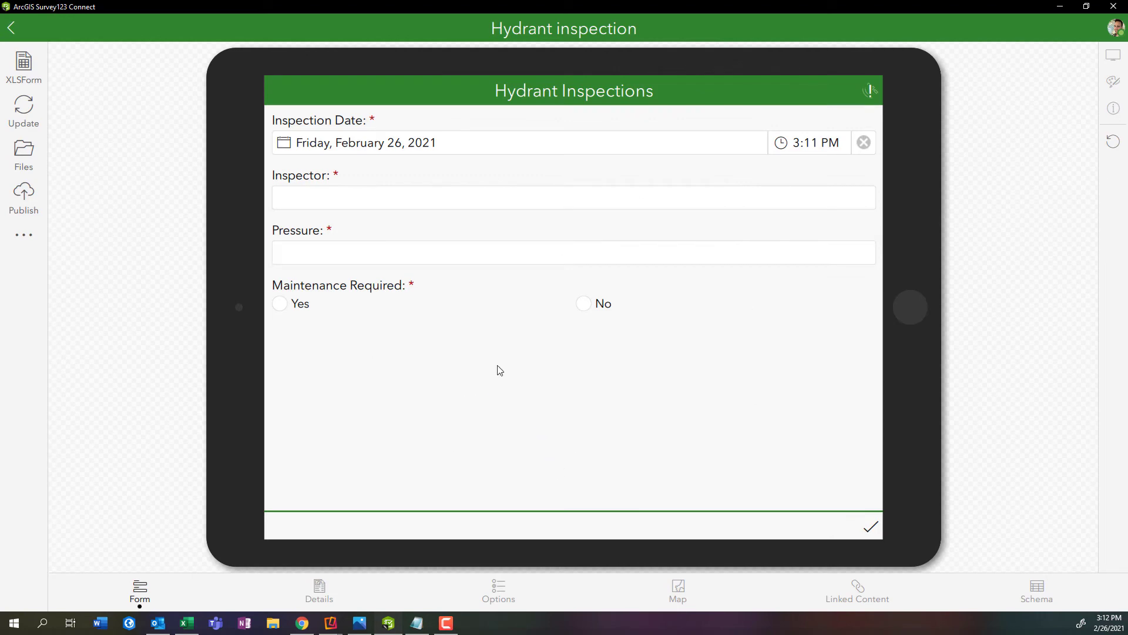
click(304, 624)
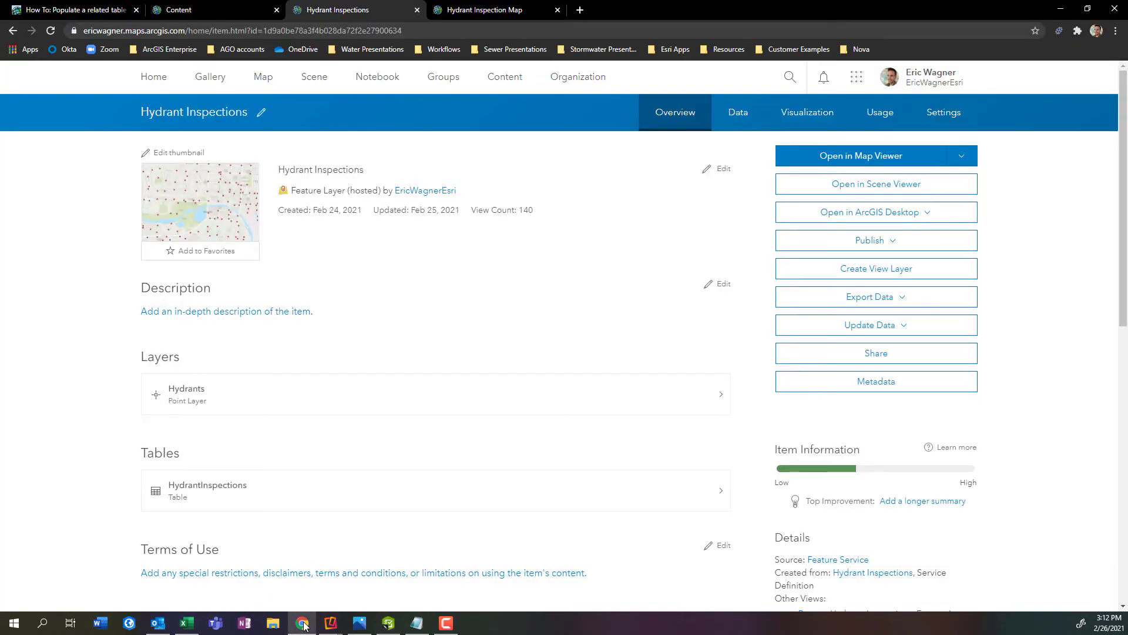
Open My Content and the Survey-Hydrant inspection folder holding the published form.
click(231, 11)
click(50, 31)
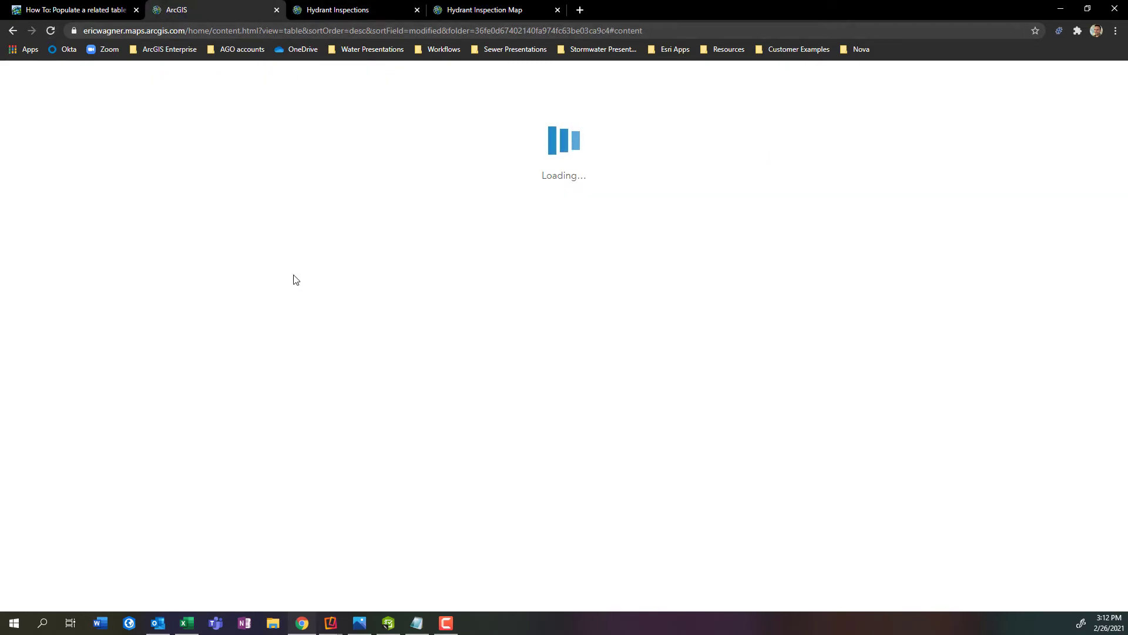
mouse_move(295, 279)
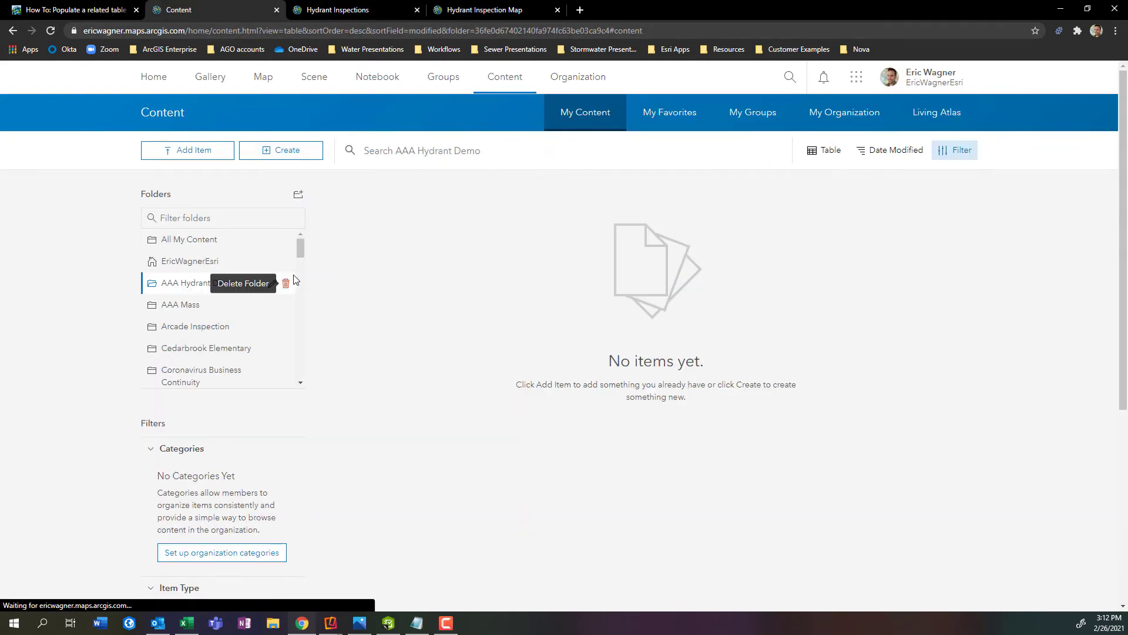
drag(301, 249, 301, 291)
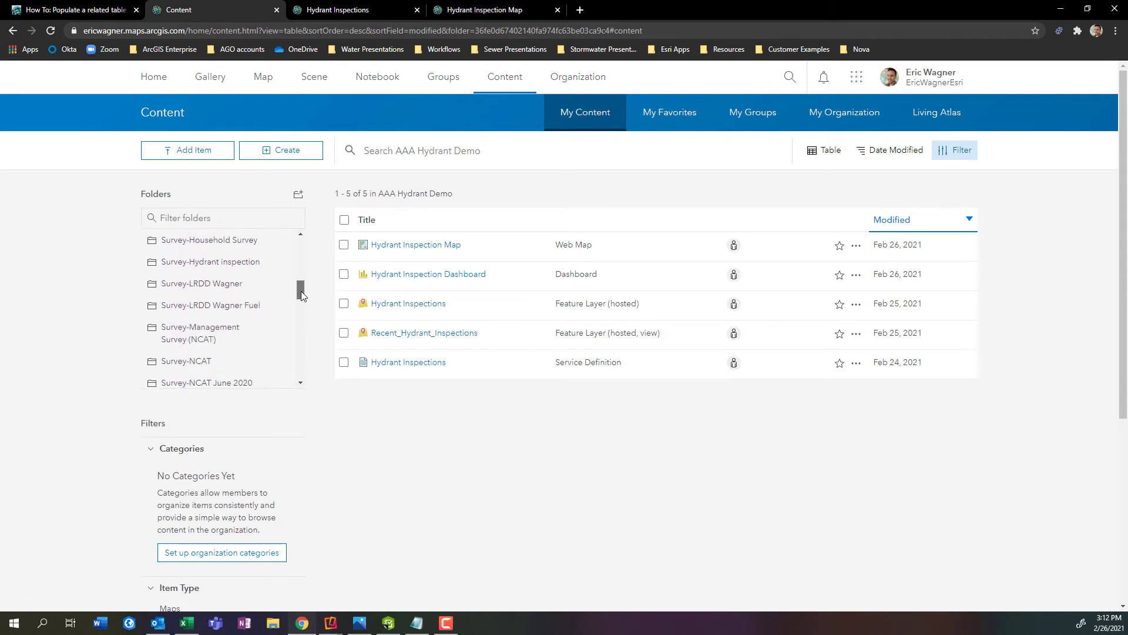
click(212, 265)
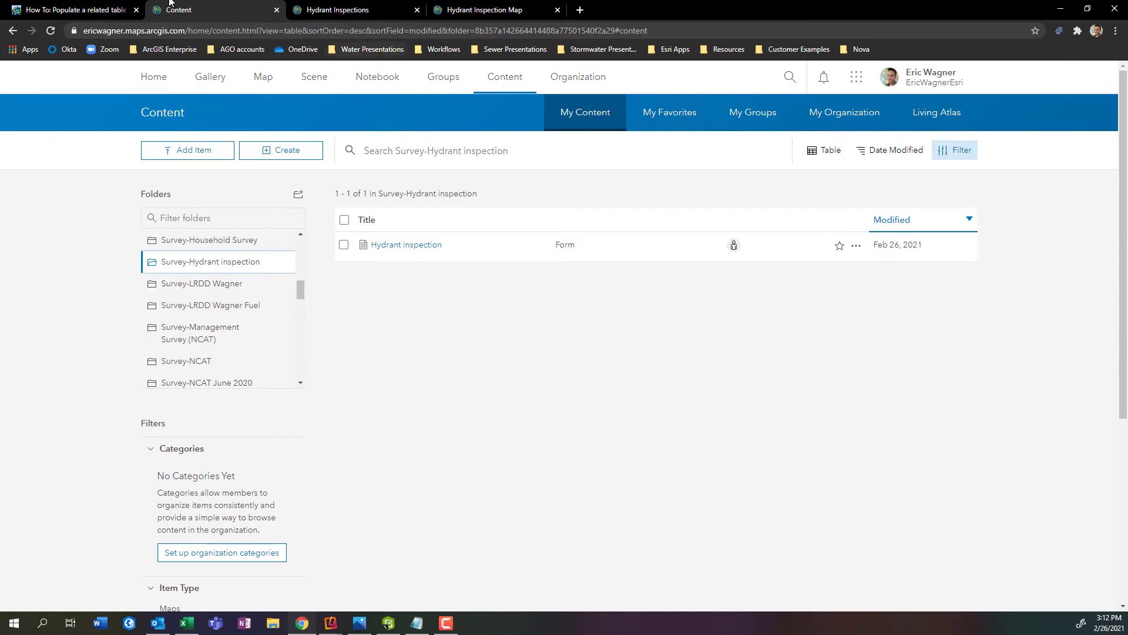
Highlight the arcgis-survey123://?itemID=[Item ID]&field:ParentGUID=[GlobalID] link format in the support article.
key(ctrl+shift+Tab)
scroll(502, 393, down, 20)
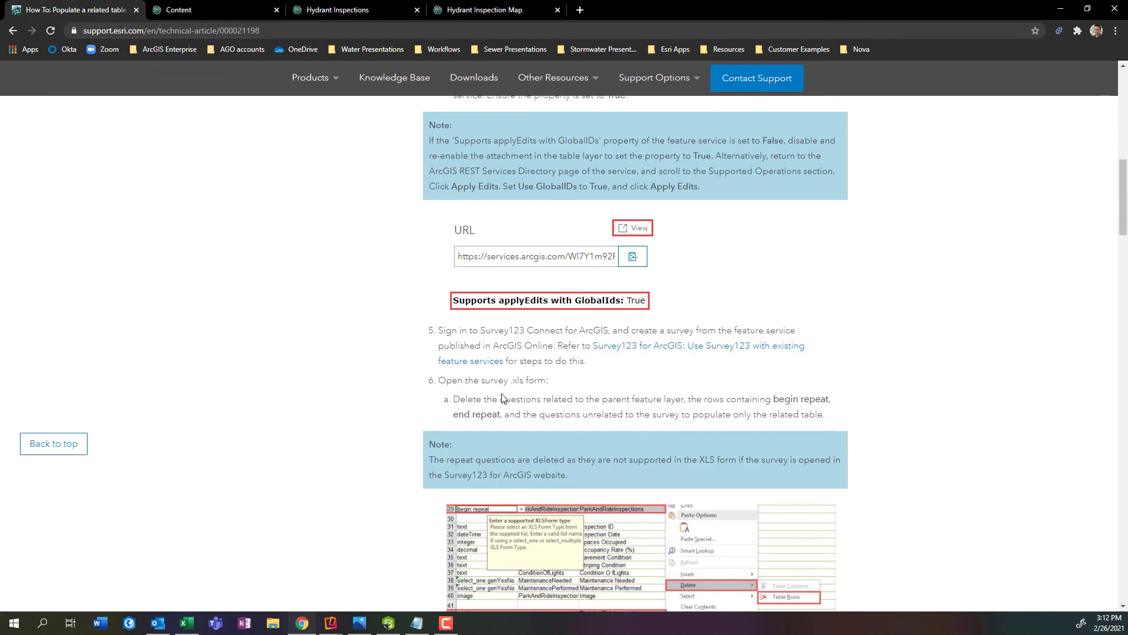
scroll(497, 392, down, 9)
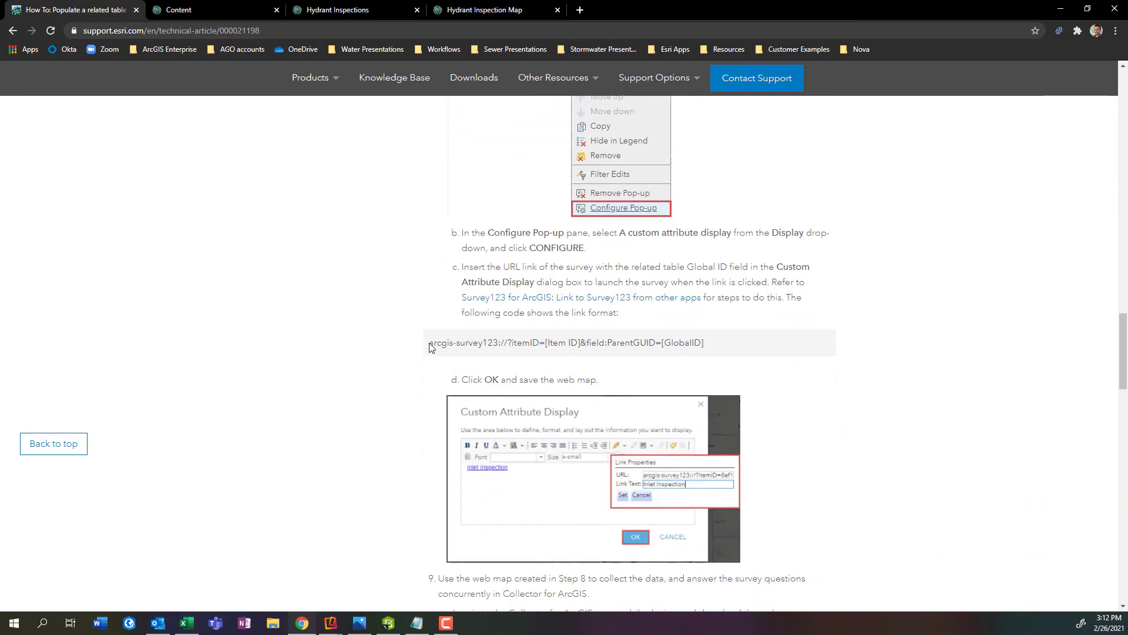
drag(428, 348, 716, 352)
click(418, 624)
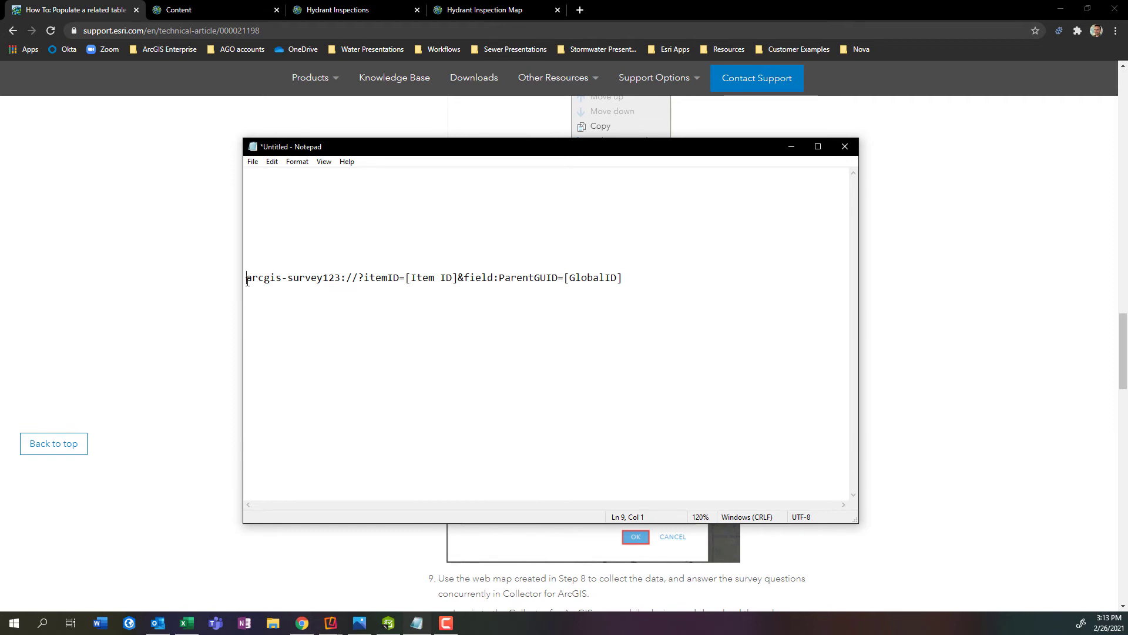
Change the link's [GlobalID] to {GlobalID} and select the [Item ID] placeholder.
drag(247, 280, 460, 278)
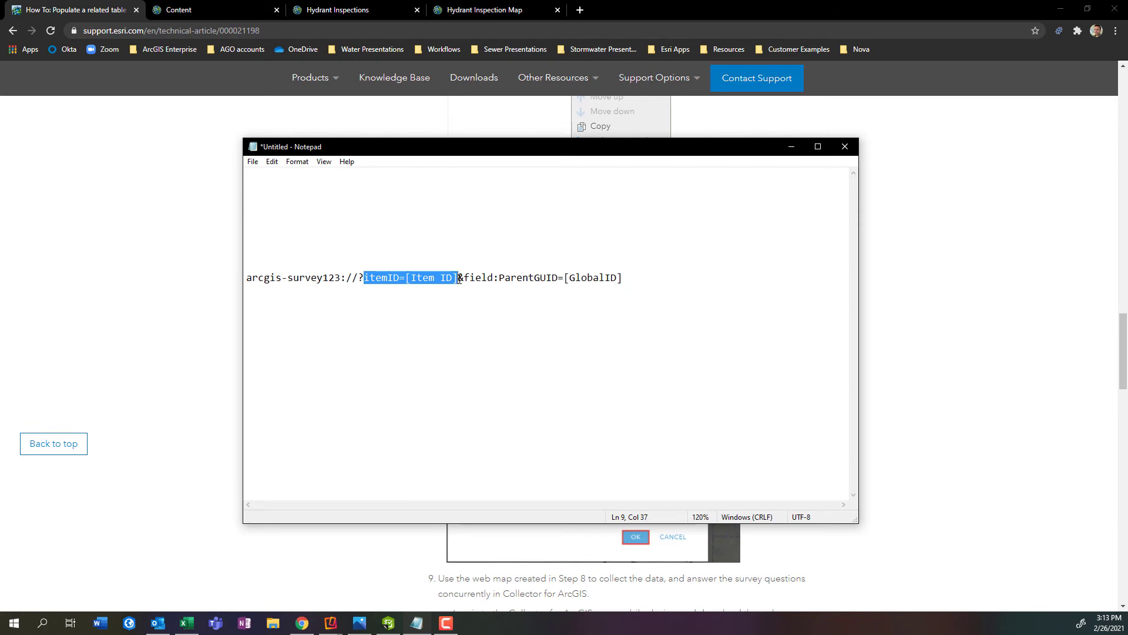
drag(459, 279, 621, 282)
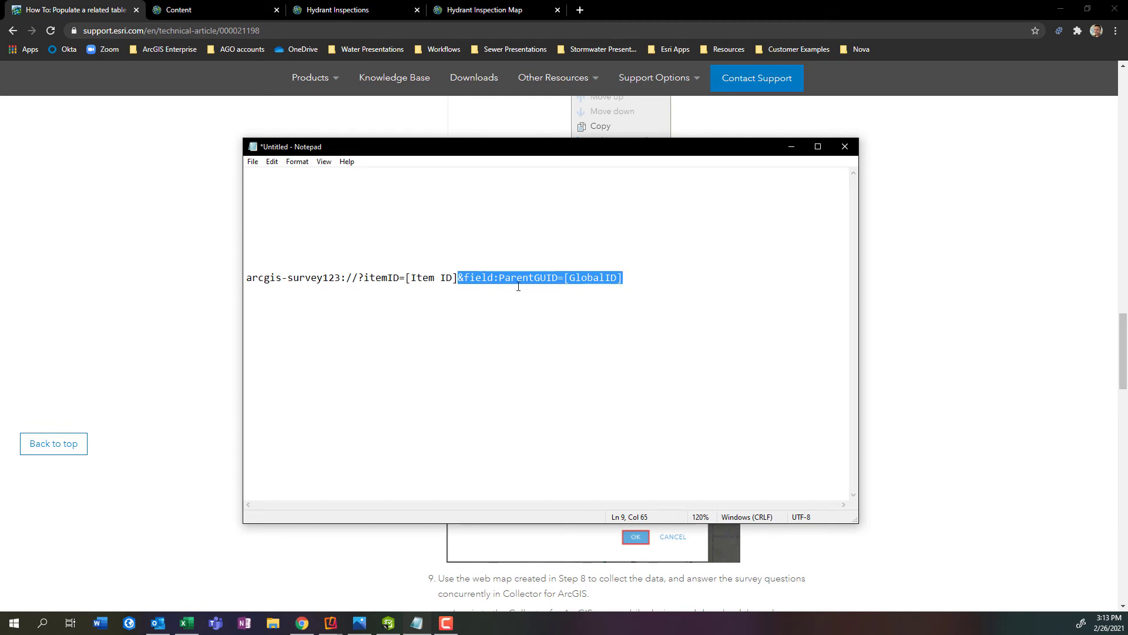
click(458, 285)
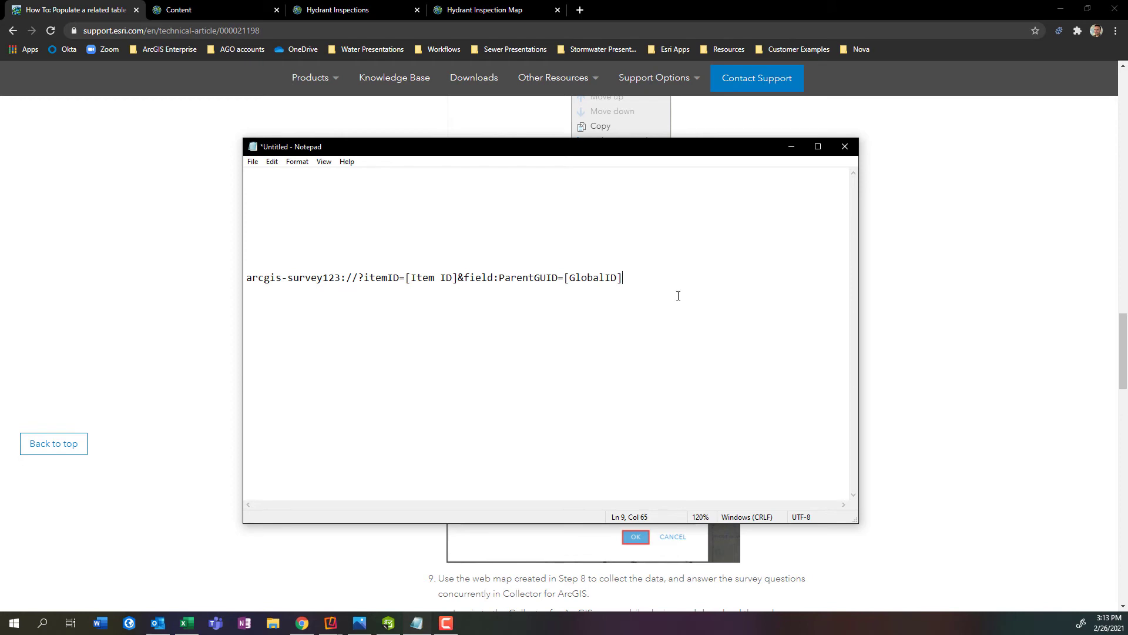
key(BackSpace)
text(})
key(BackSpace)
text({)
drag(458, 278, 405, 276)
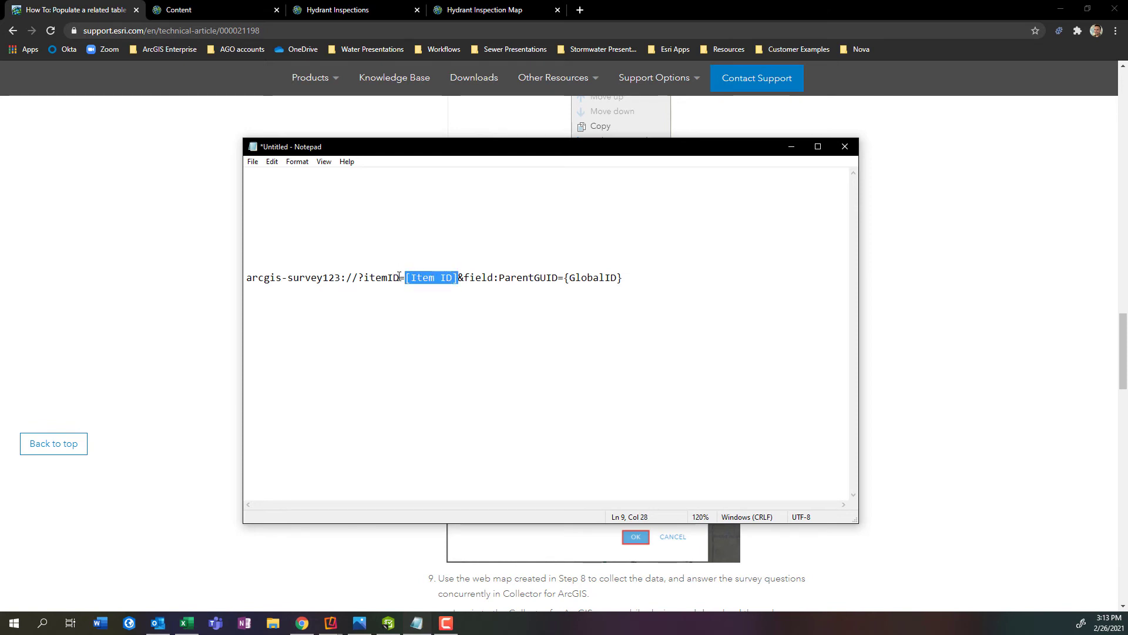
click(209, 7)
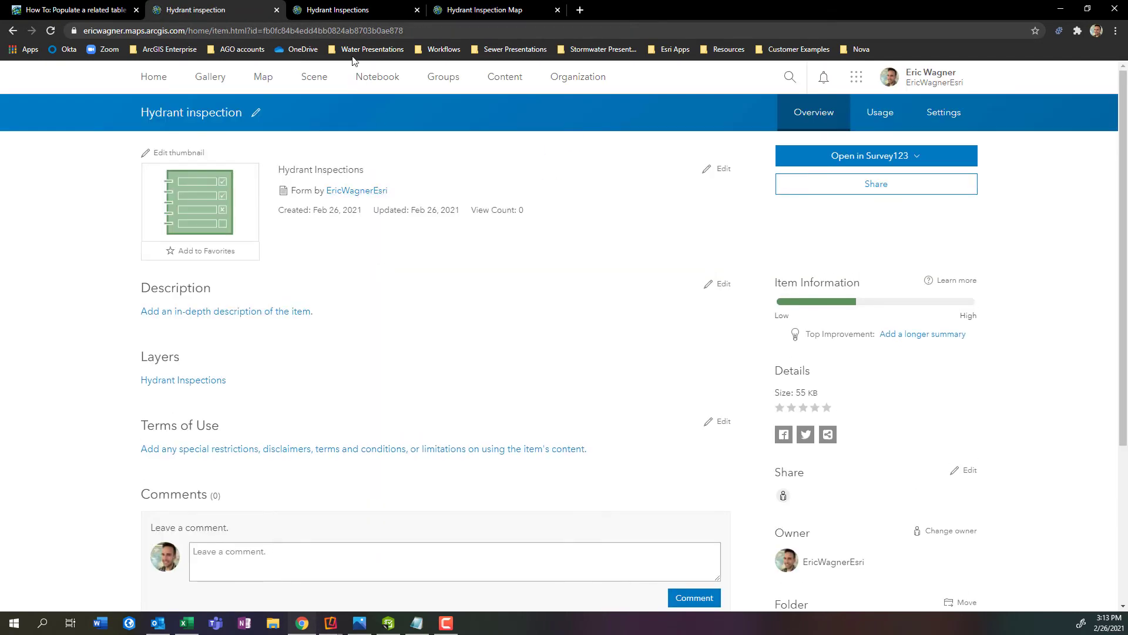
Copy the Hydrant inspection form's item ID from the end of the item page URL.
click(348, 31)
click(376, 30)
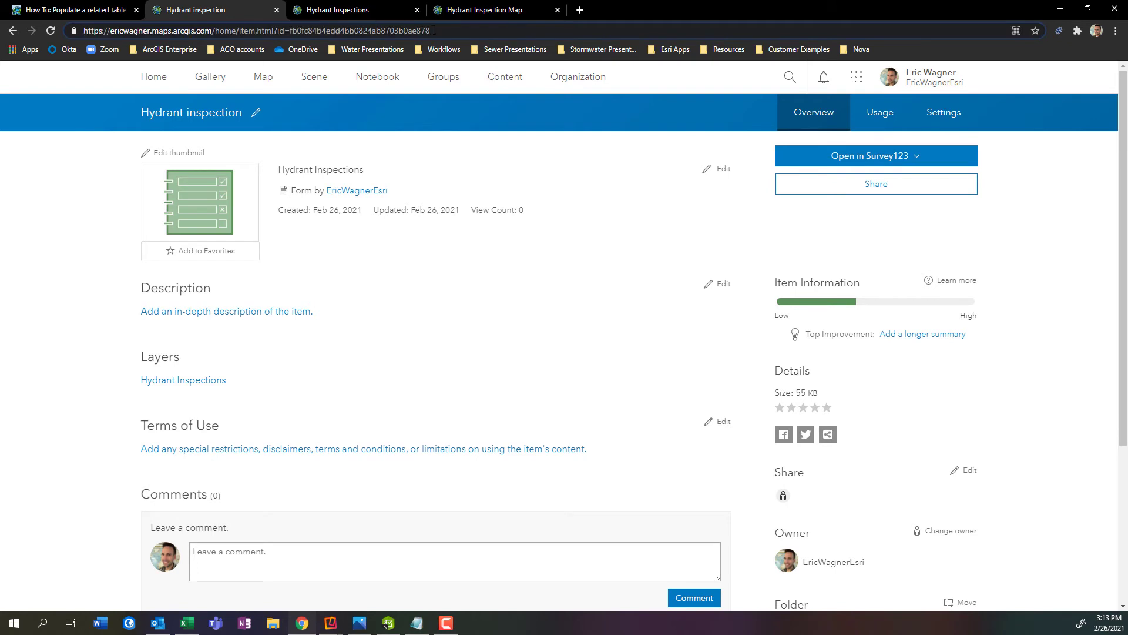
drag(432, 30, 289, 30)
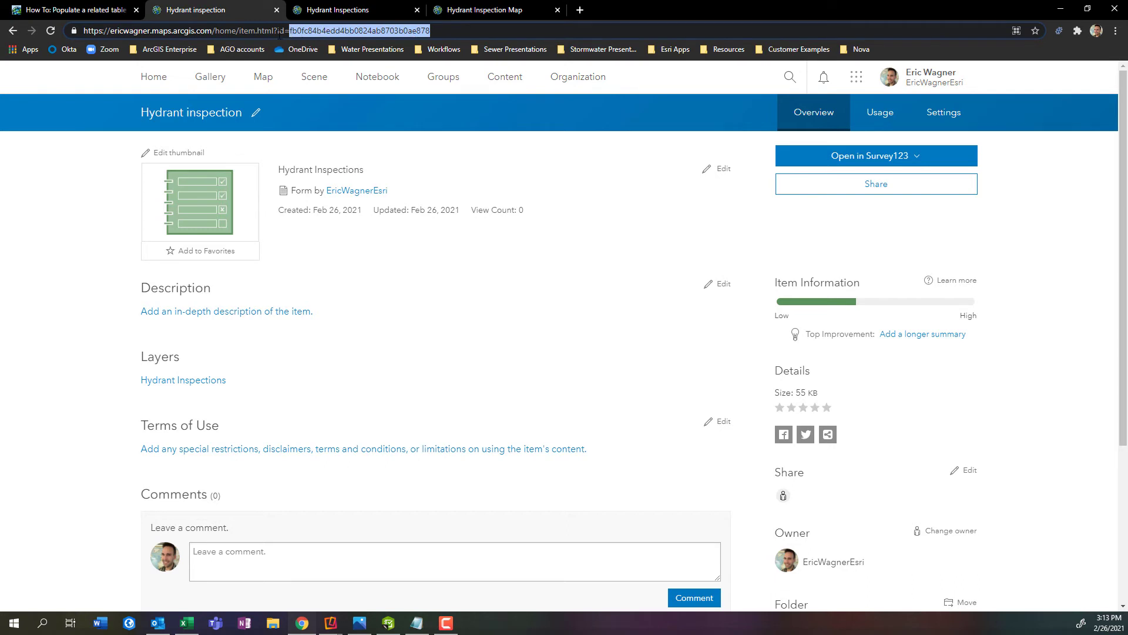
right_click(348, 29)
click(394, 94)
Paste the item ID over [Item ID] in the Notepad link and copy the finished link.
click(416, 625)
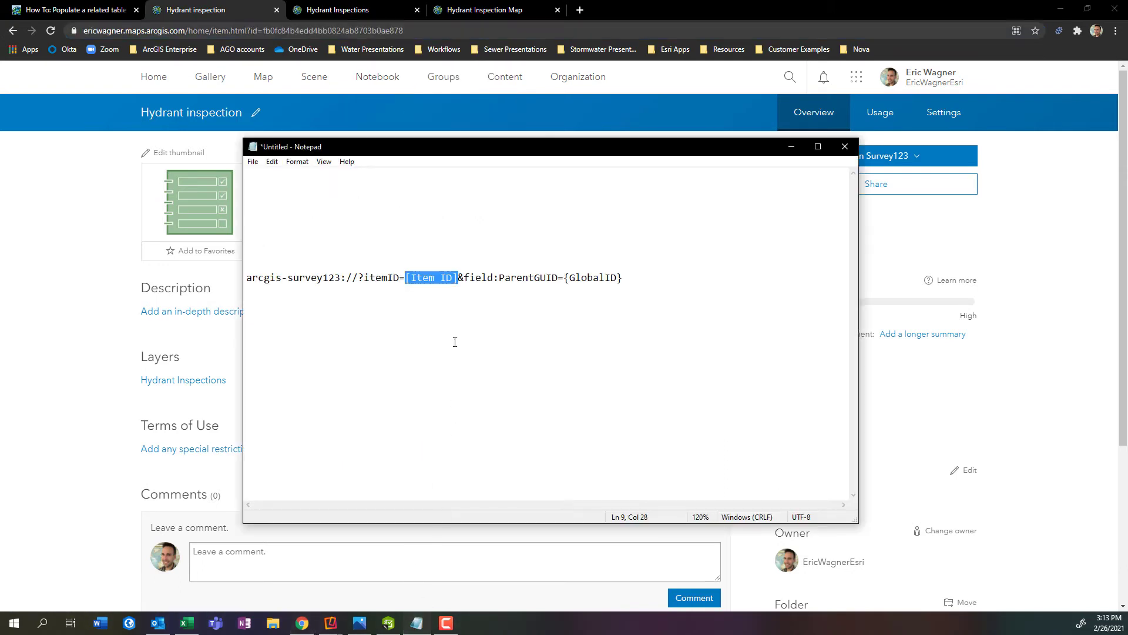
click(459, 276)
key(BackSpace)
key(BackSpace)
key(BackSpace)
key(BackSpace)
key(BackSpace)
key(BackSpace)
key(BackSpace)
key(BackSpace)
key(BackSpace)
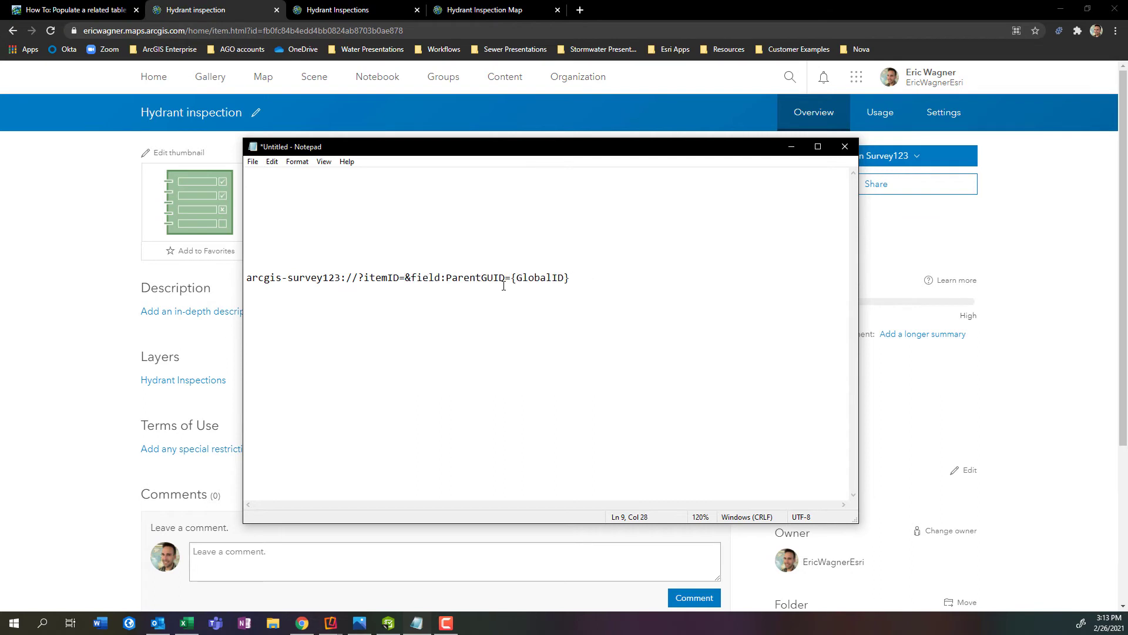
key(ctrl+v)
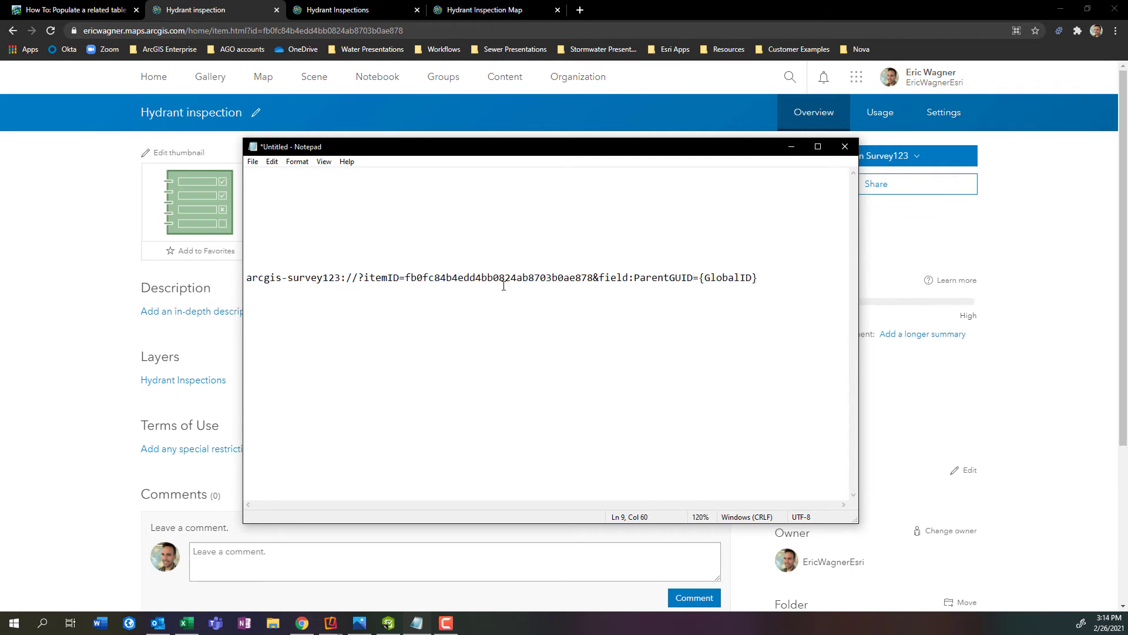
drag(759, 277, 249, 282)
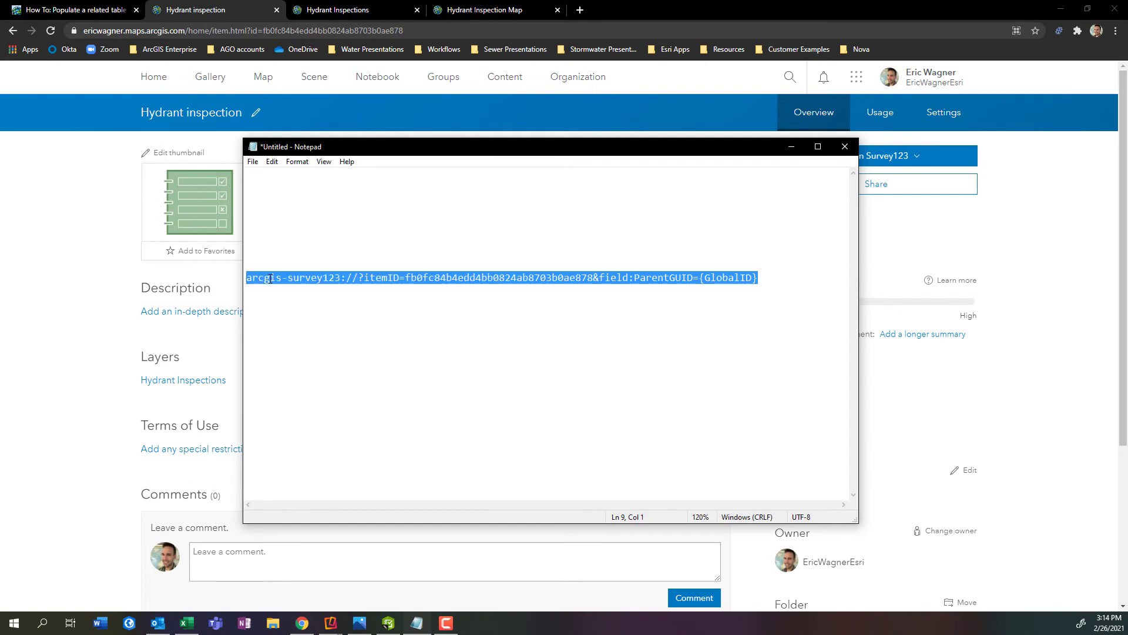
right_click(269, 279)
click(193, 316)
In the Hydrant Inspection Map, select the Hydrants layer and open its pop-up configuration.
click(485, 3)
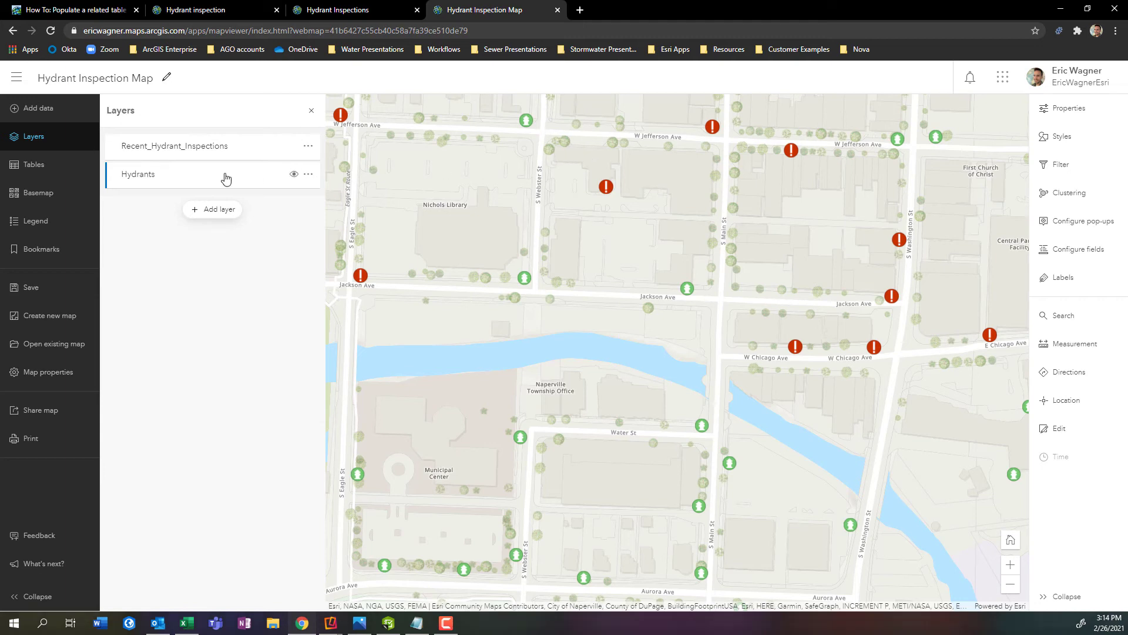
click(165, 184)
click(166, 183)
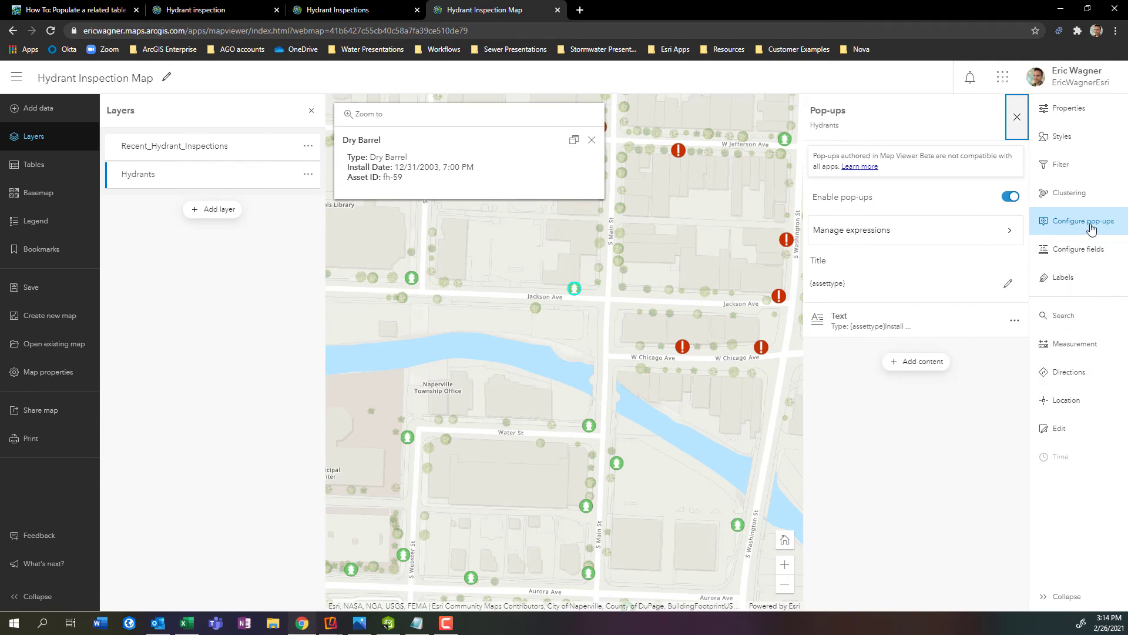
Add the line 'Tap here to complete survey' to the Hydrants pop-up text element.
click(883, 328)
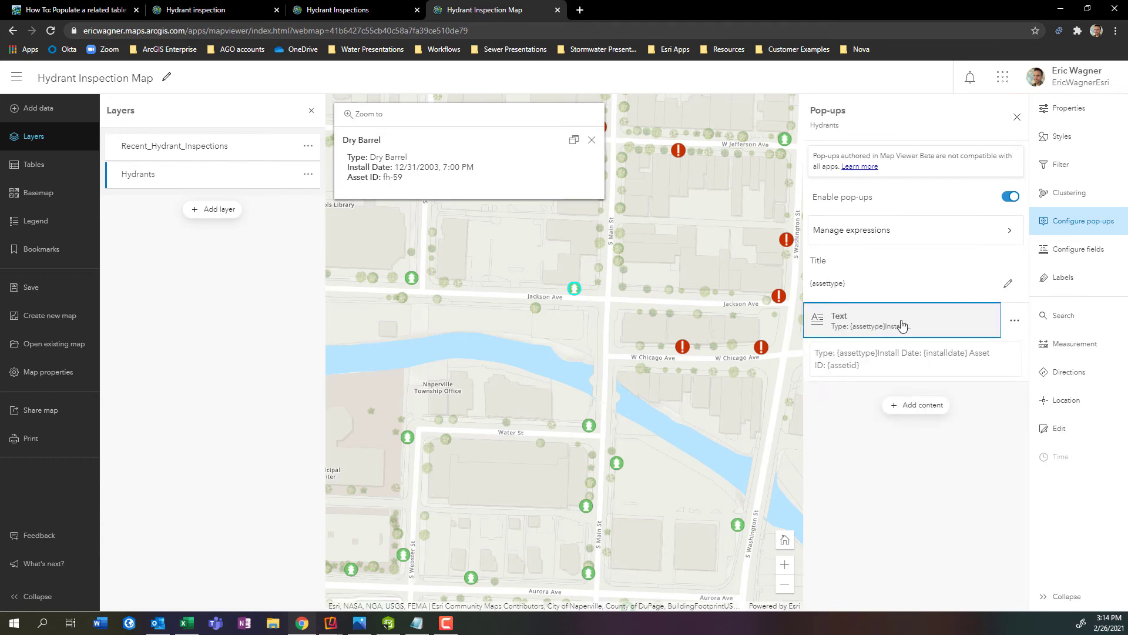
click(909, 376)
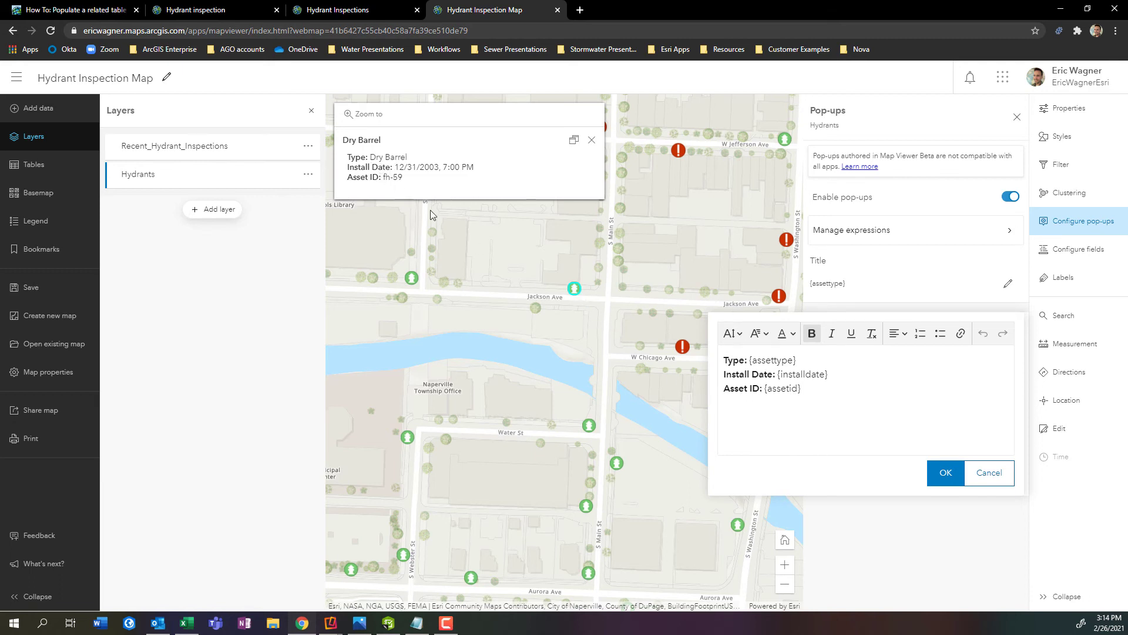
click(818, 406)
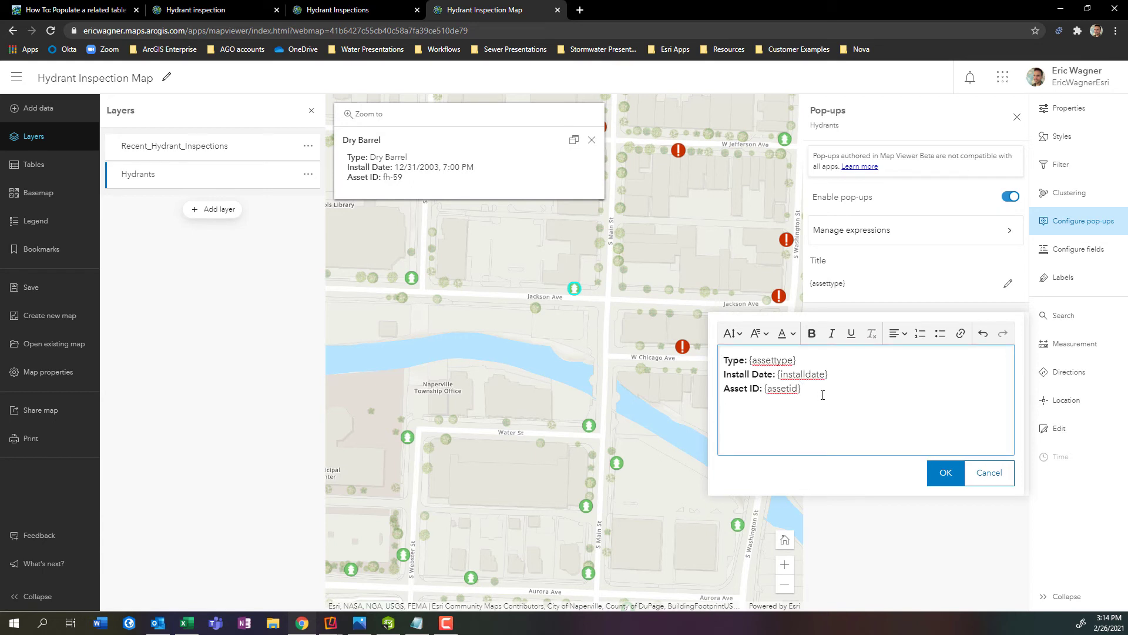
text(Tap Here to complete survey)
click(748, 415)
key(BackSpace)
text(h)
Link the 'Tap here to complete survey' line to the pasted Survey123 URL.
drag(863, 416, 723, 411)
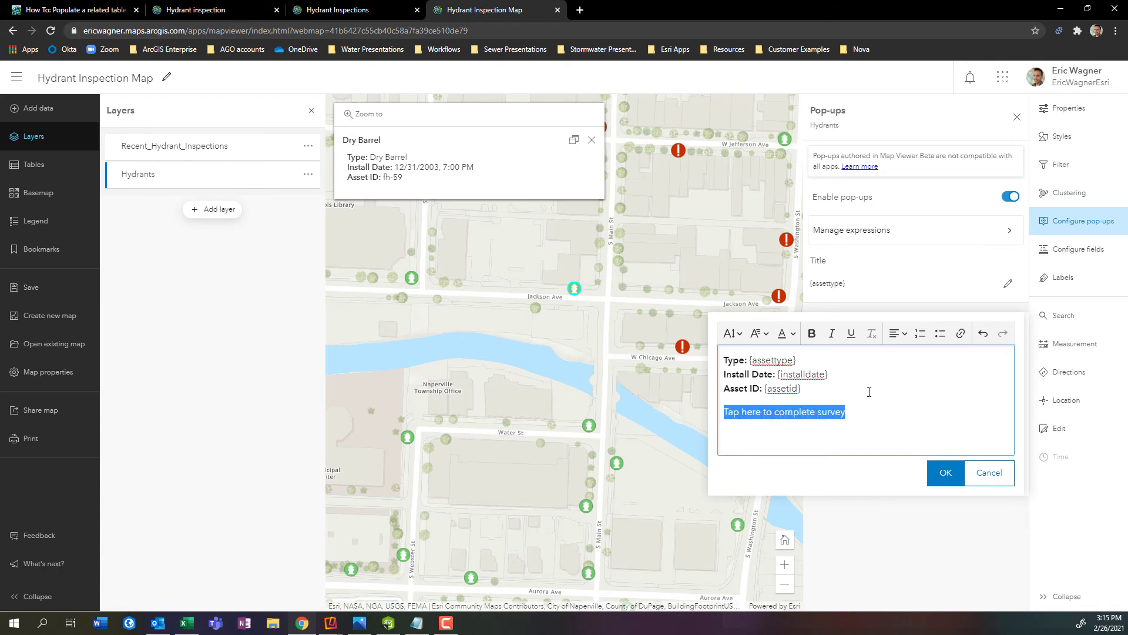
click(961, 334)
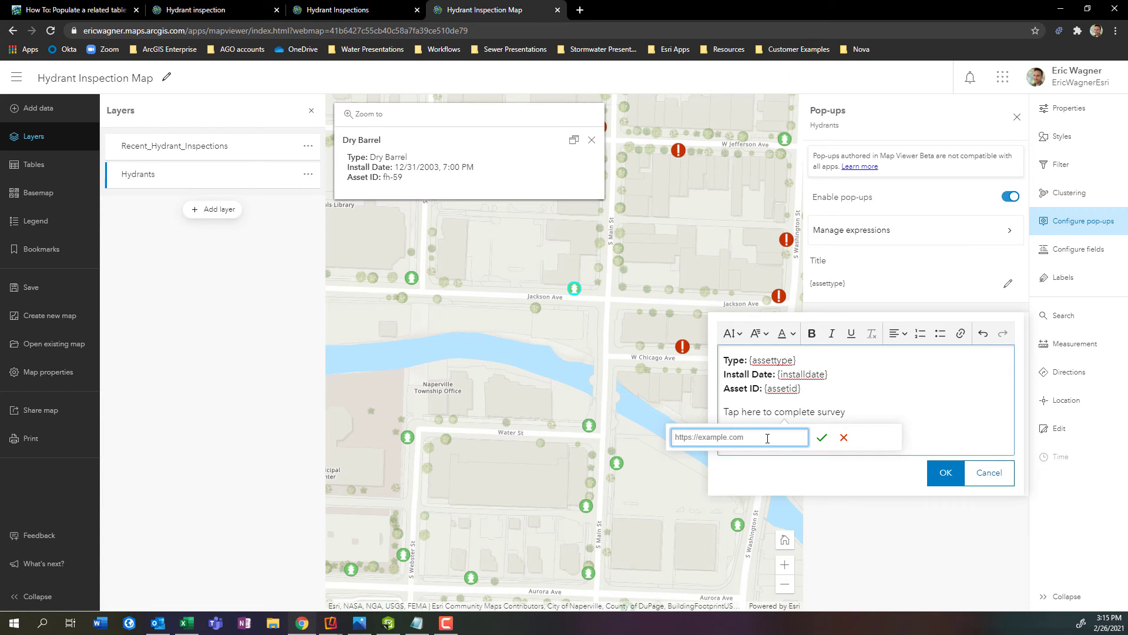
key(ctrl+v)
key(BackSpace)
key(BackSpace)
key(BackSpace)
key(BackSpace)
key(BackSpace)
key(BackSpace)
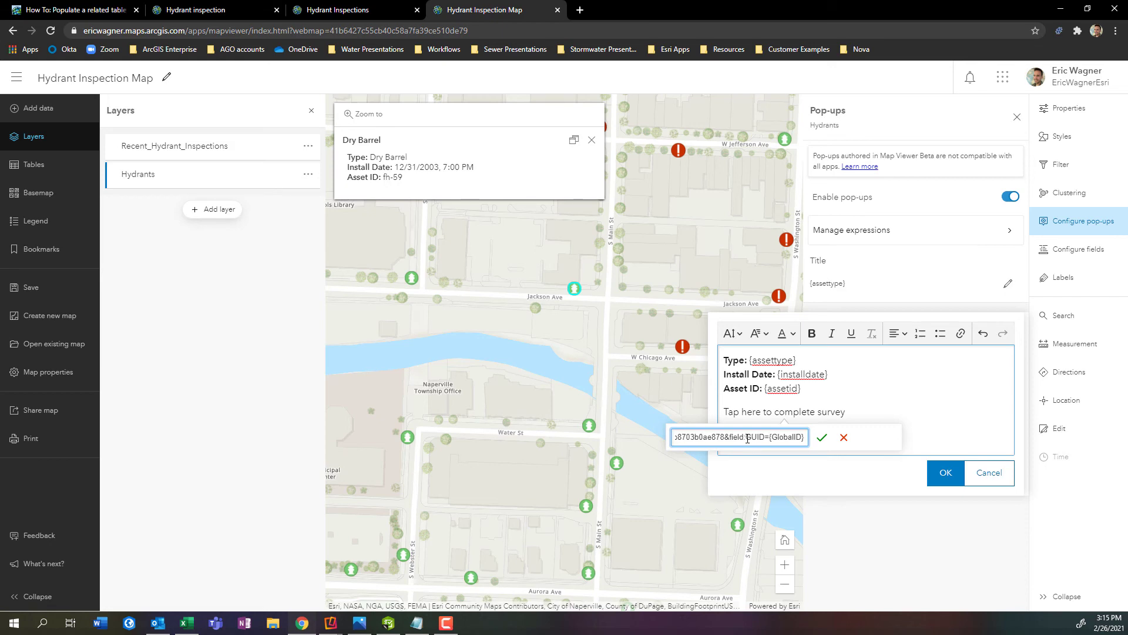
click(821, 442)
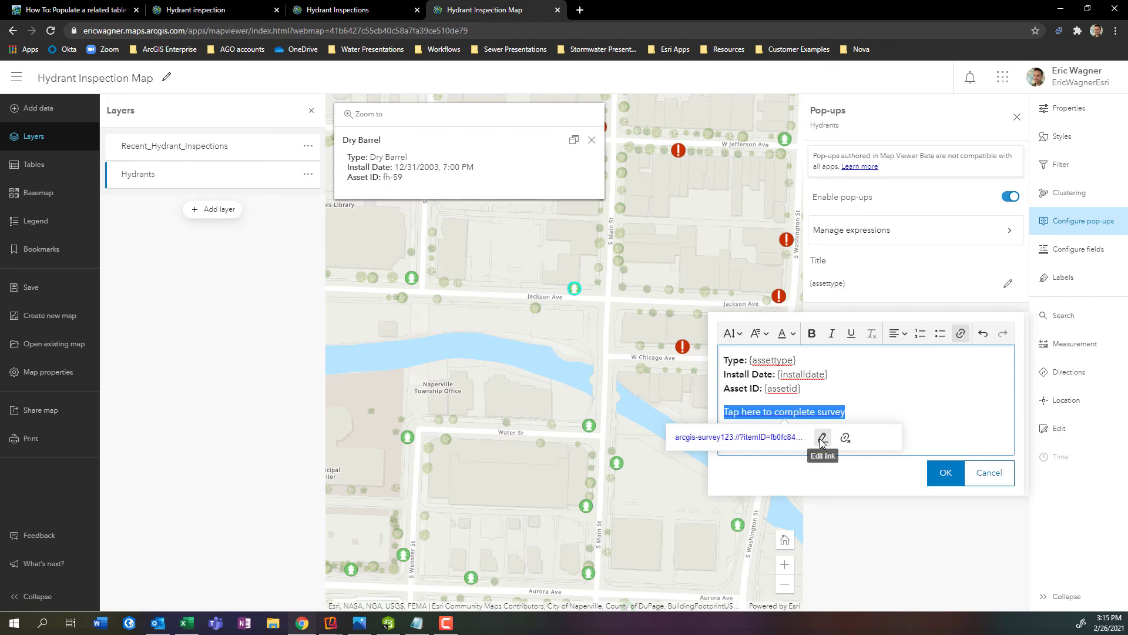
Apply the edited pop-up text and save the Hydrant Inspection Map.
click(959, 433)
click(946, 476)
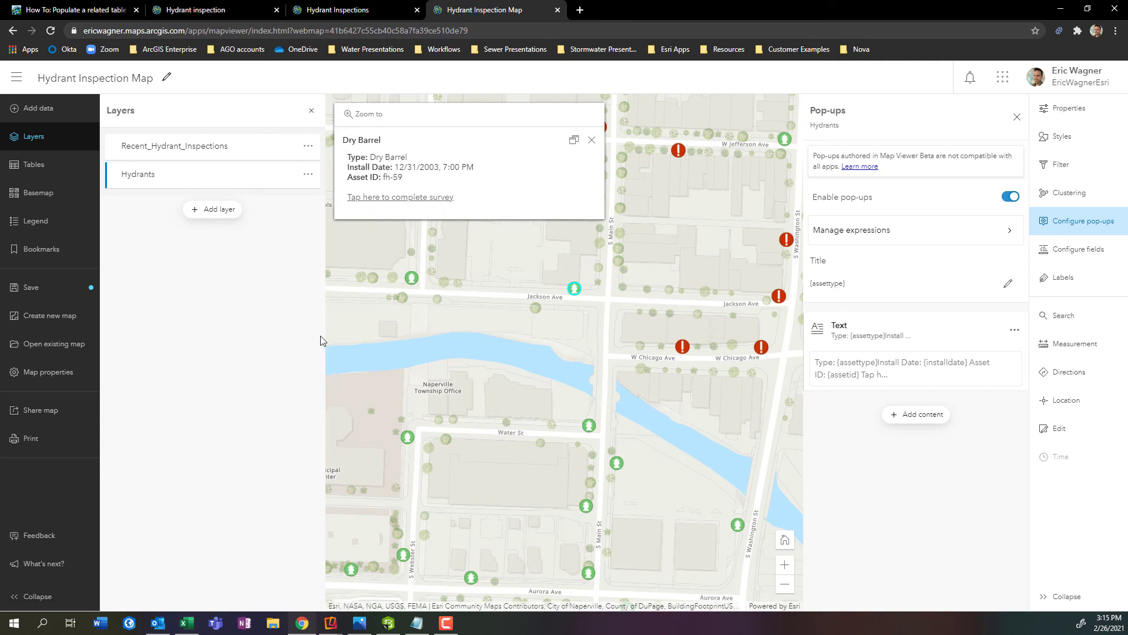
click(43, 291)
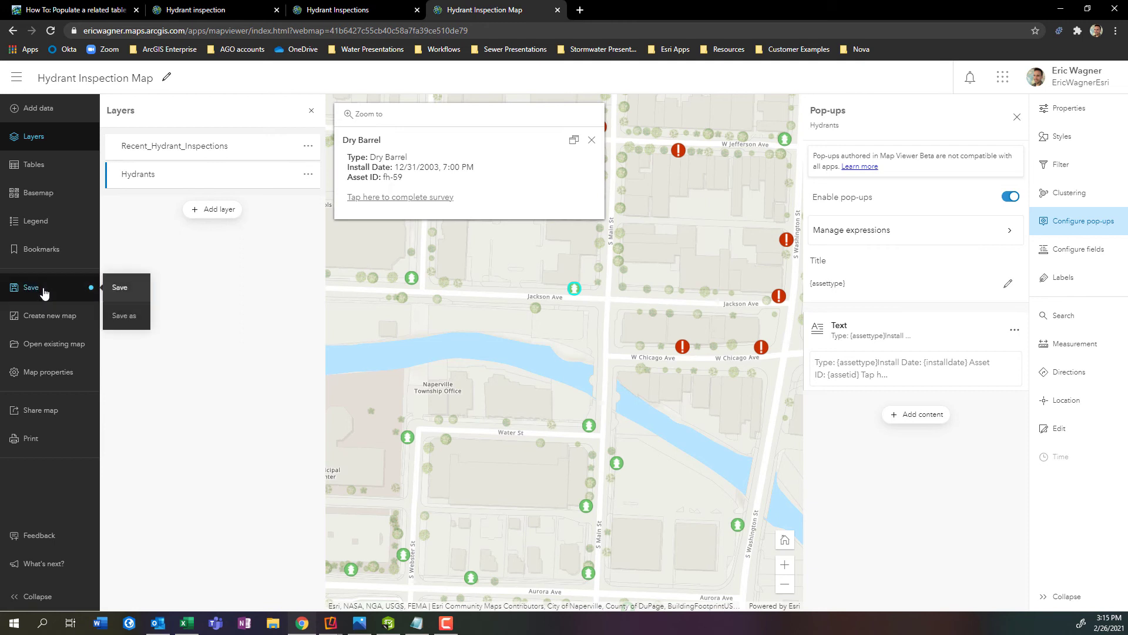
click(119, 287)
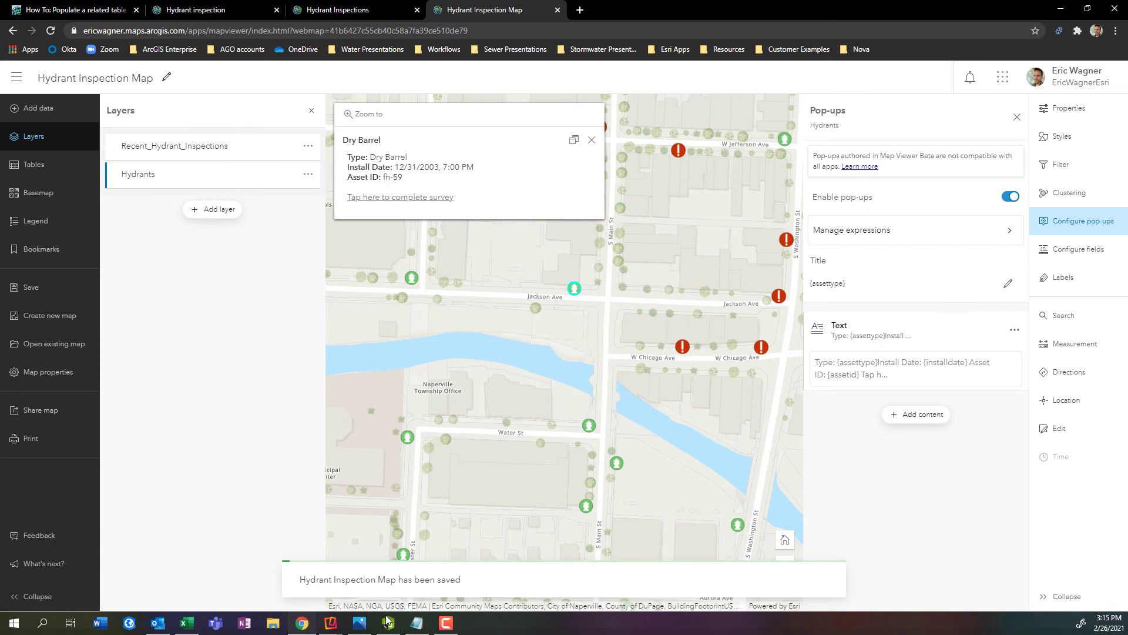
Bring up the mirrored iPad screen showing Field Maps.
mouse_move(404, 630)
click(363, 589)
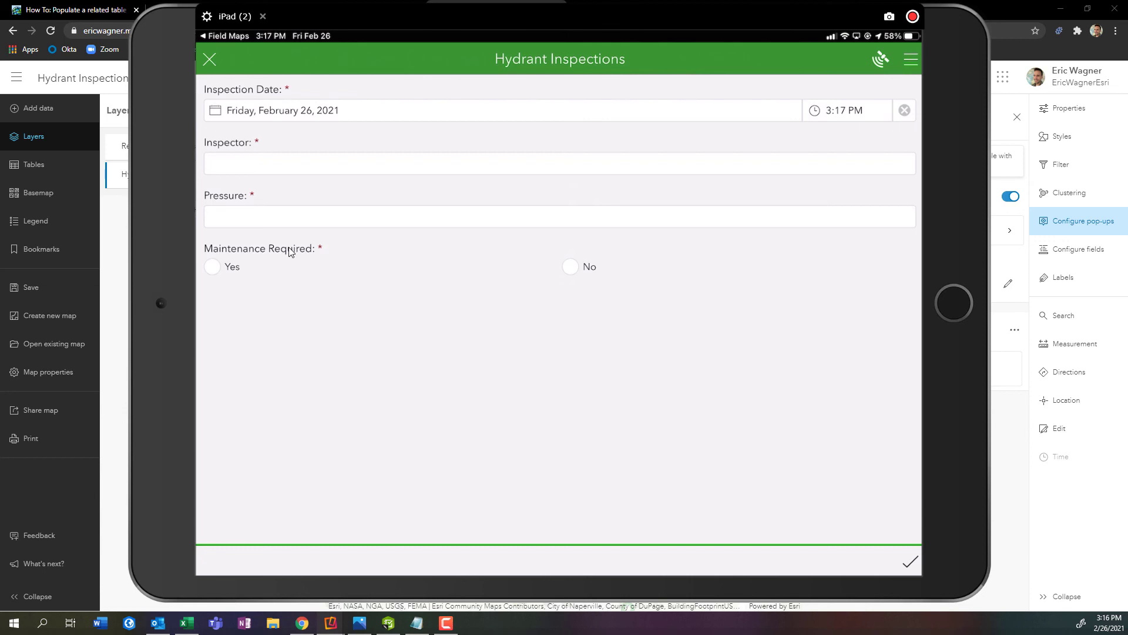
Enter the inspector's name and a pressure of 88 on the Hydrant Inspections form.
text(Eric)
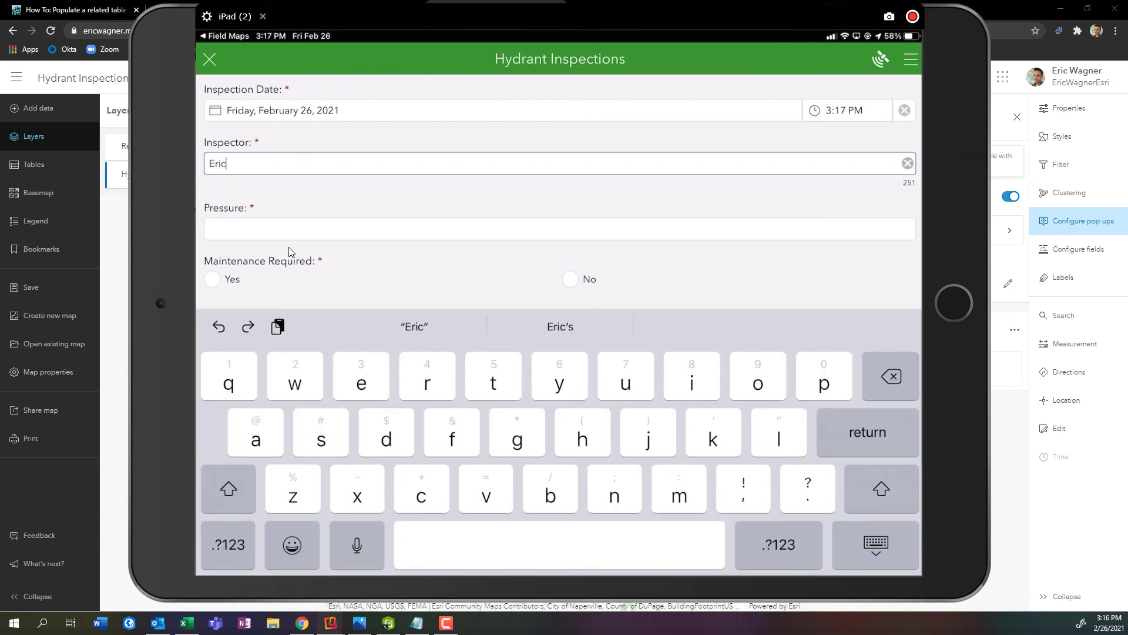
key(Return)
text(88)
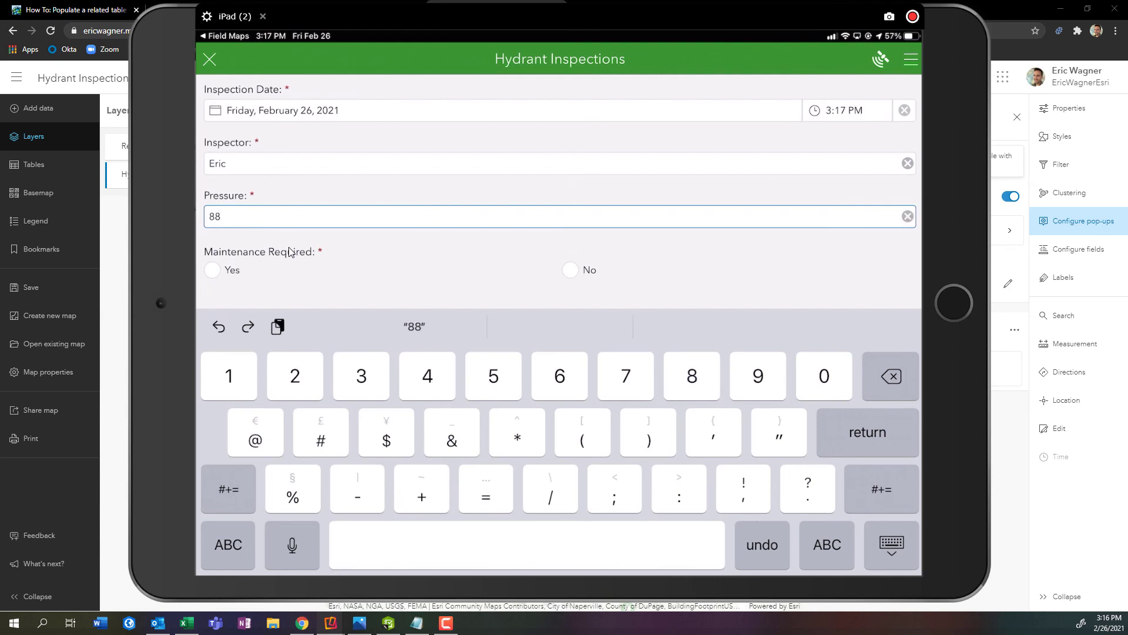
click(288, 252)
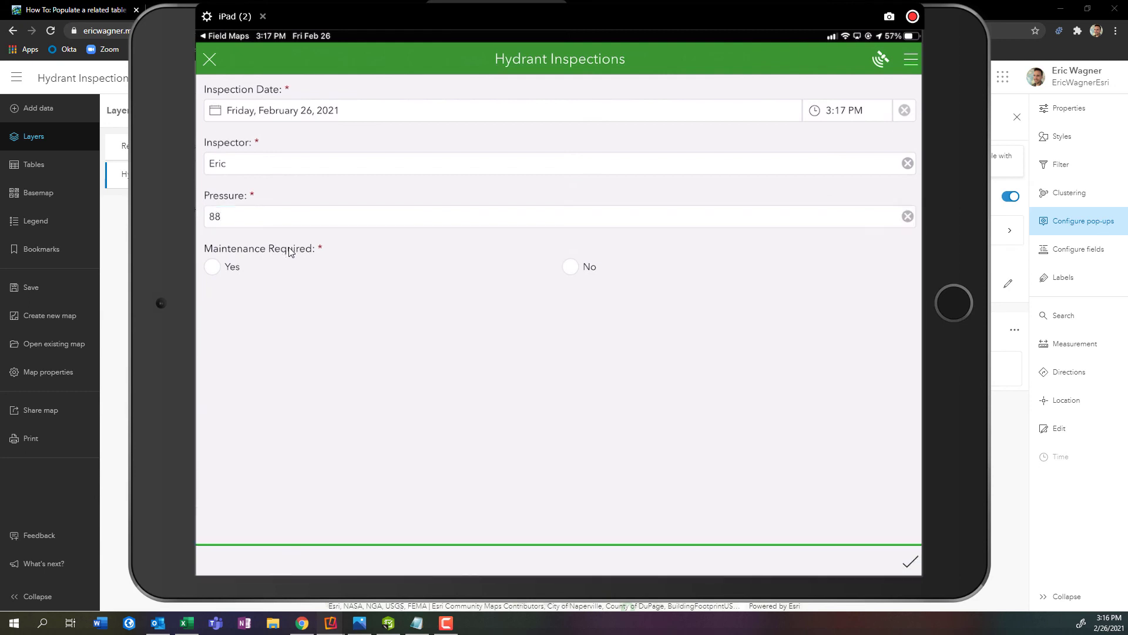